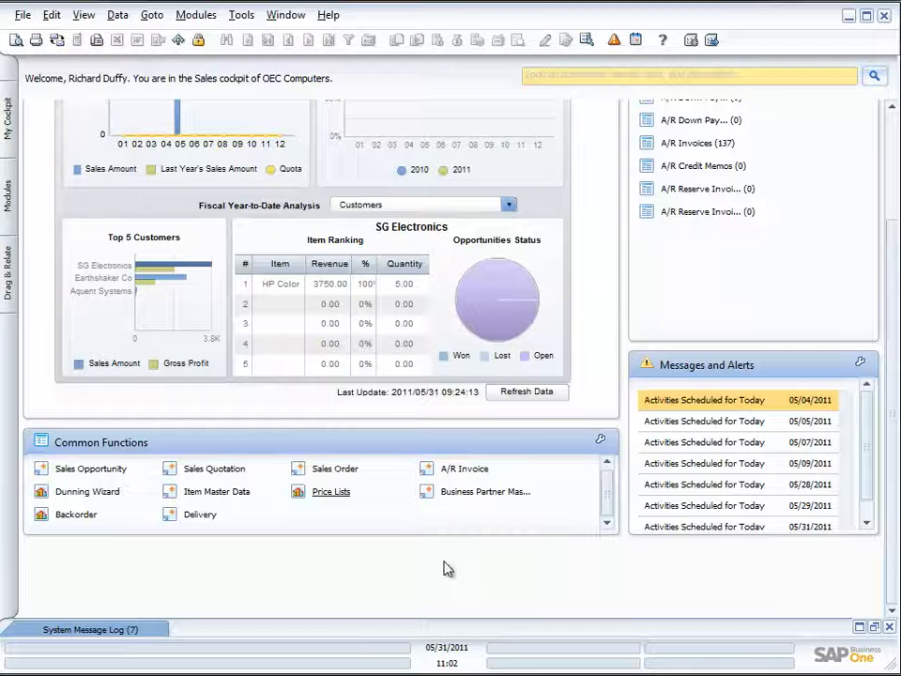
# - Open a new sales opportunity and maximize its form
pyautogui.click(103, 477)
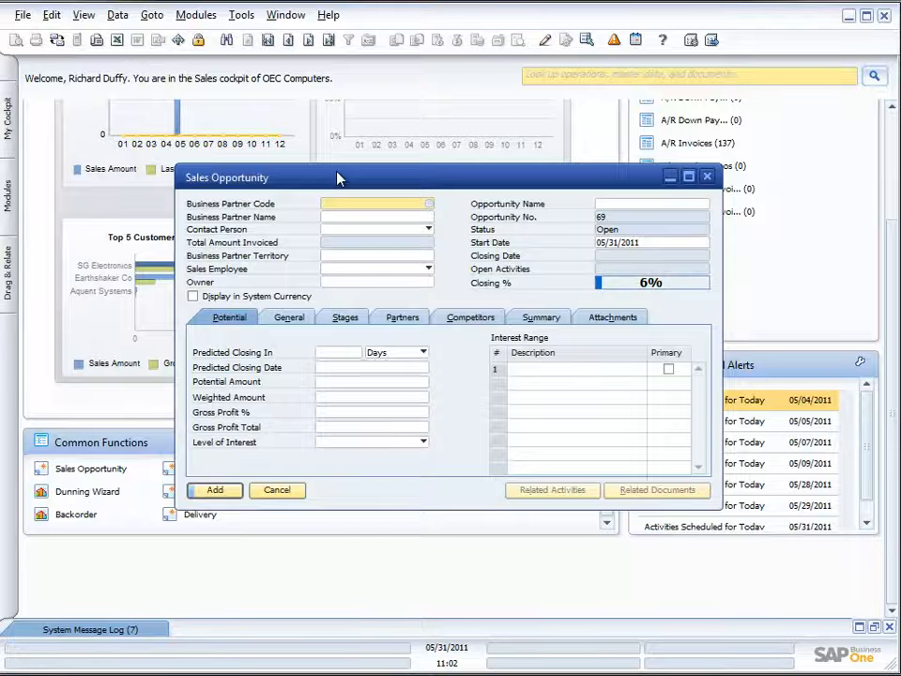
pyautogui.click(688, 177)
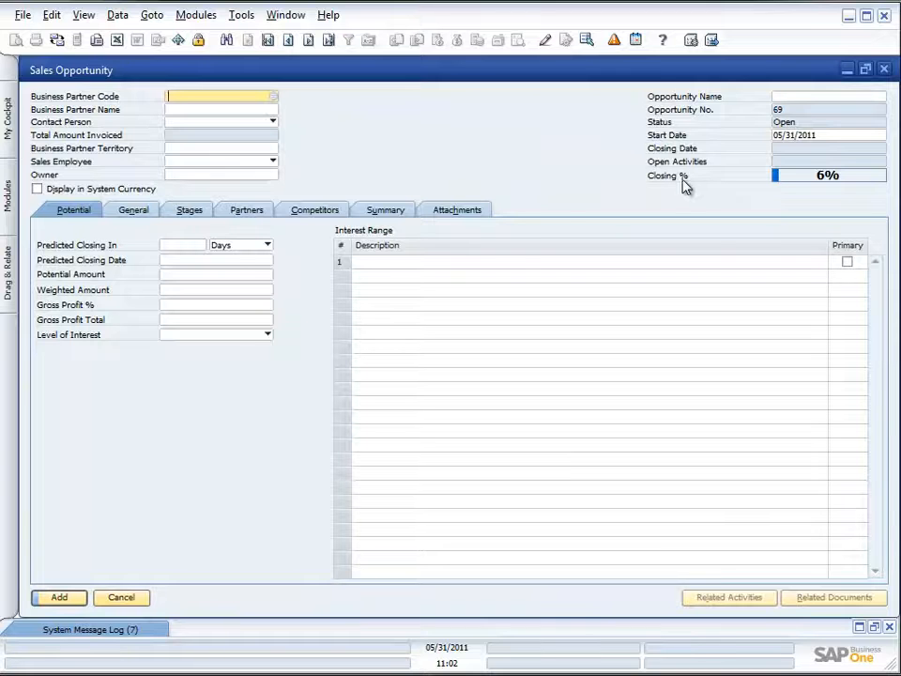
pyautogui.click(272, 97)
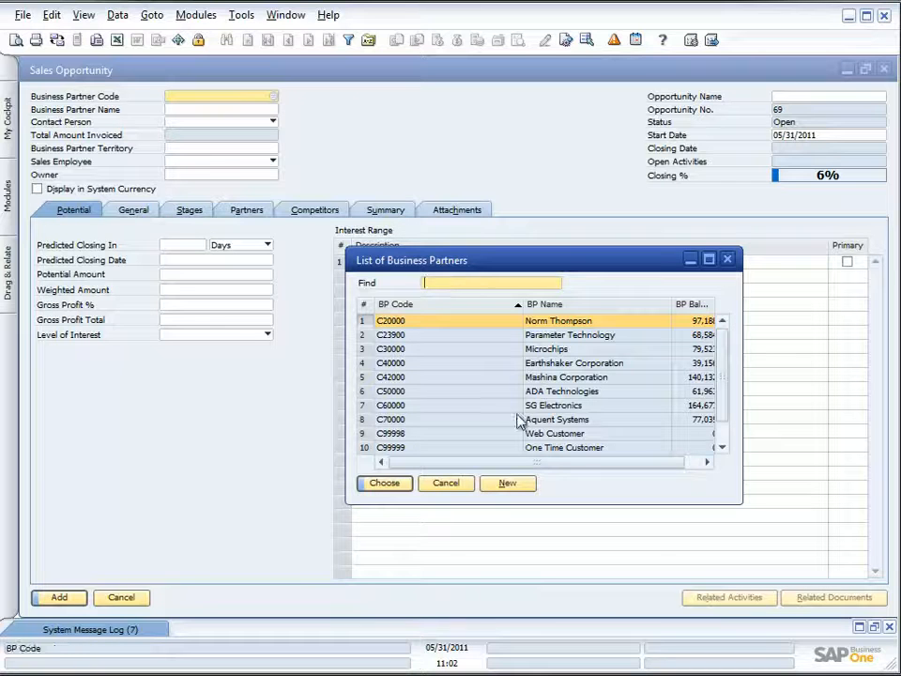
pyautogui.click(508, 484)
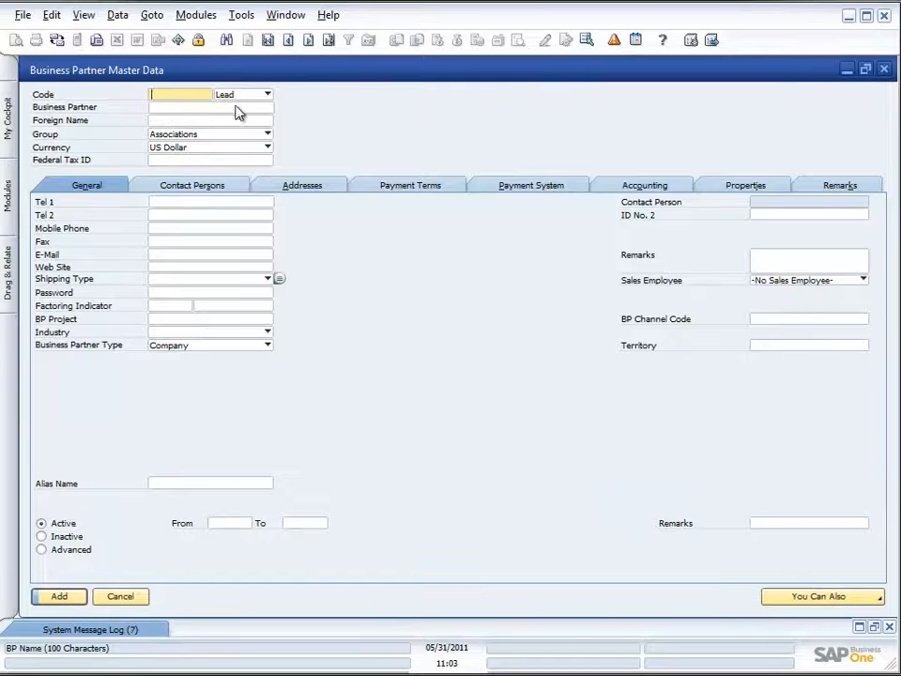
pyautogui.click(268, 95)
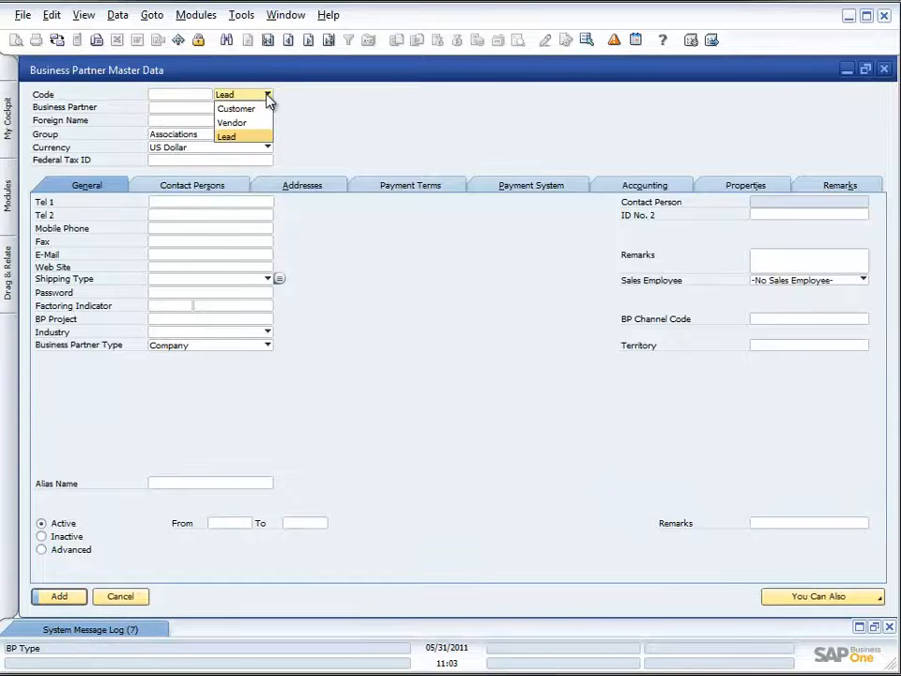
pyautogui.click(235, 138)
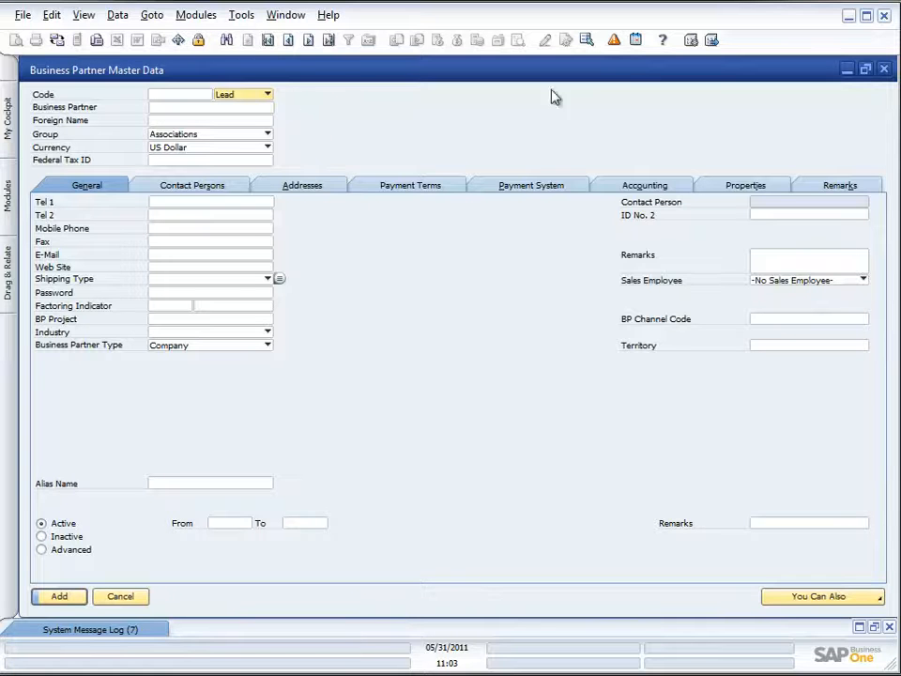
pyautogui.click(882, 68)
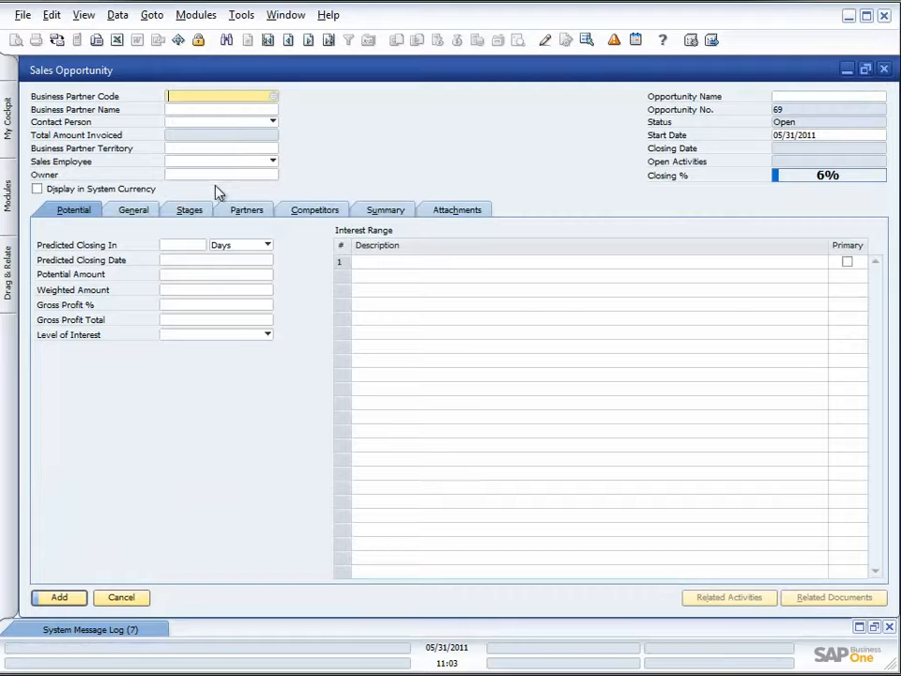
# - Choose Earthshaker Corporation as the opportunity's business partner and pick the second listed contact person
pyautogui.click(273, 97)
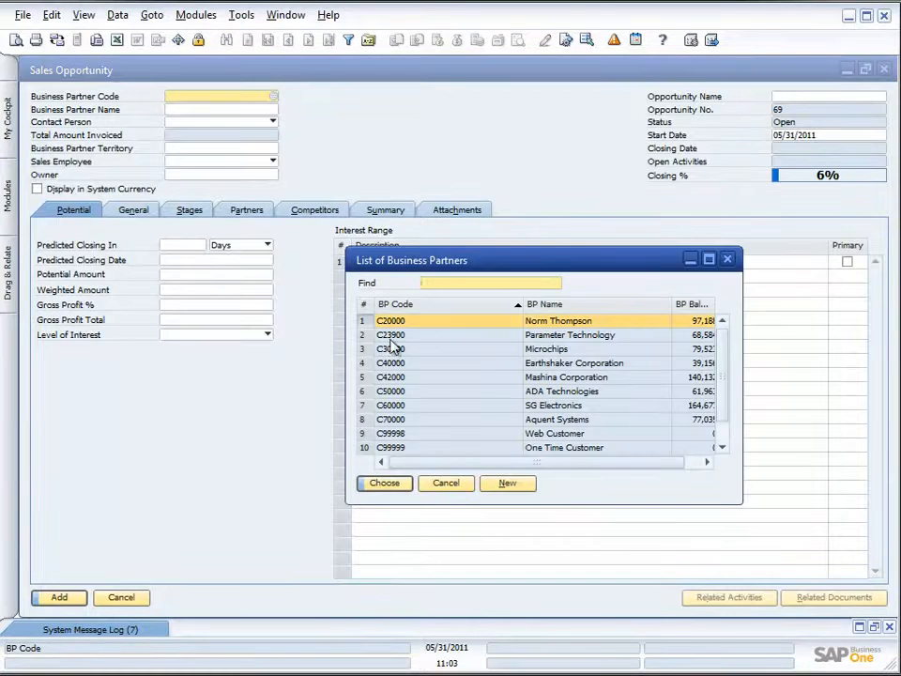
pyautogui.click(533, 368)
pyautogui.doubleClick(532, 368)
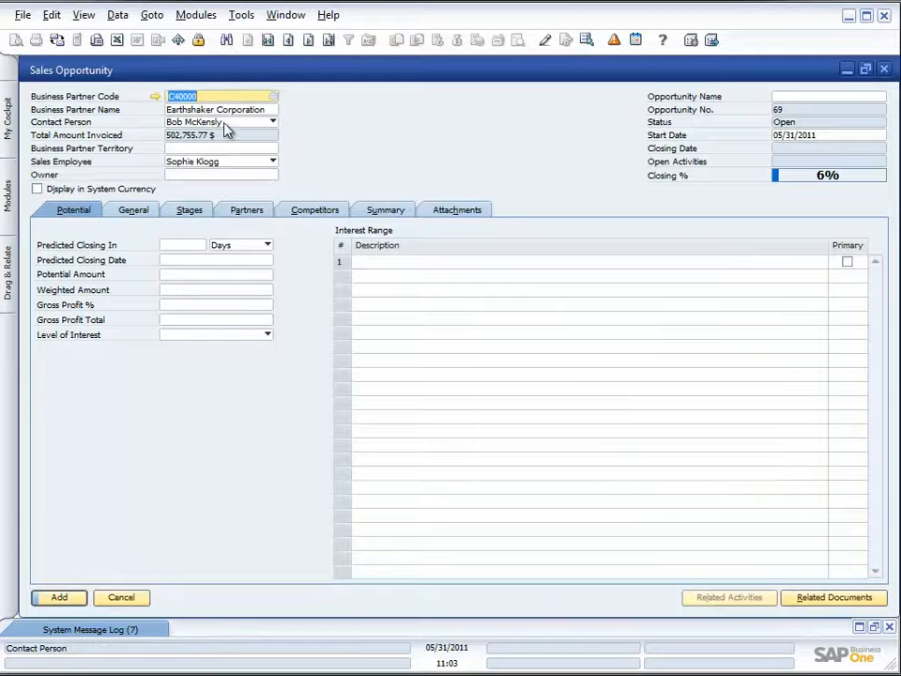
pyautogui.click(272, 122)
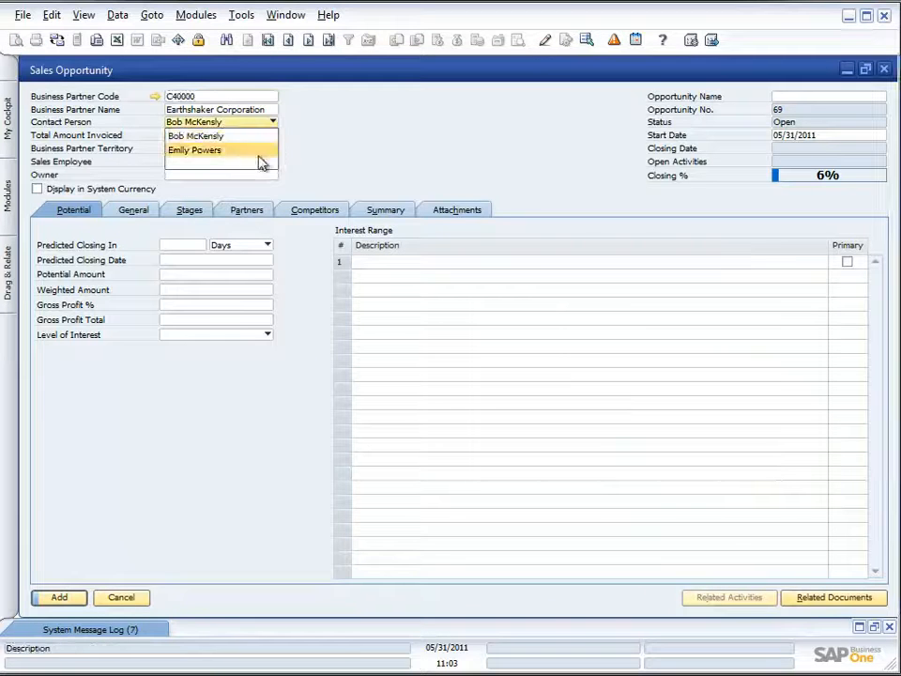
pyautogui.click(197, 151)
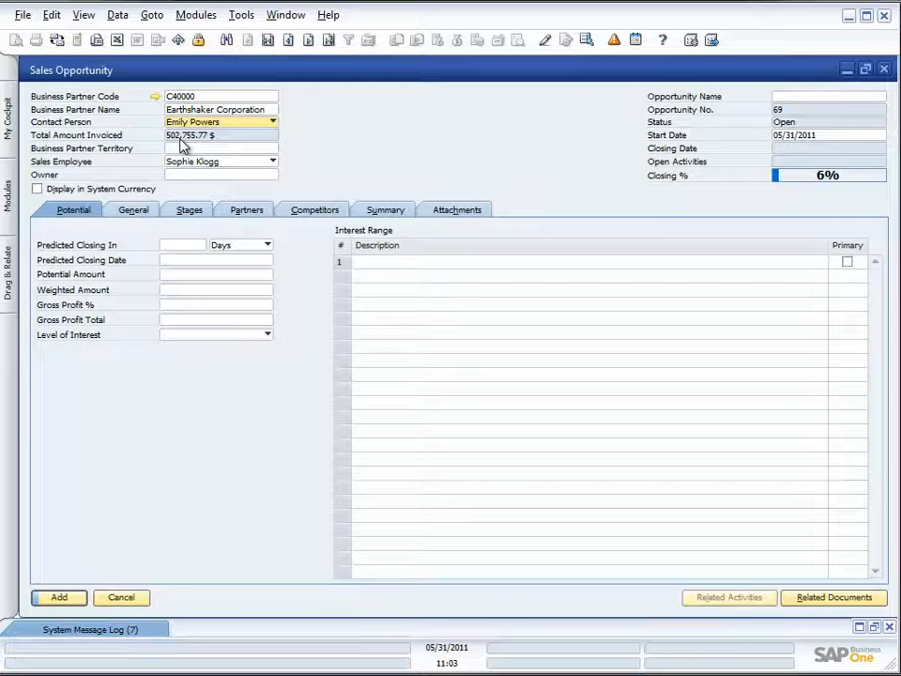
# - Examine Earthshaker Corporation's master data and the sales analysis graph for its account balance, and return to the opportunity
pyautogui.click(155, 98)
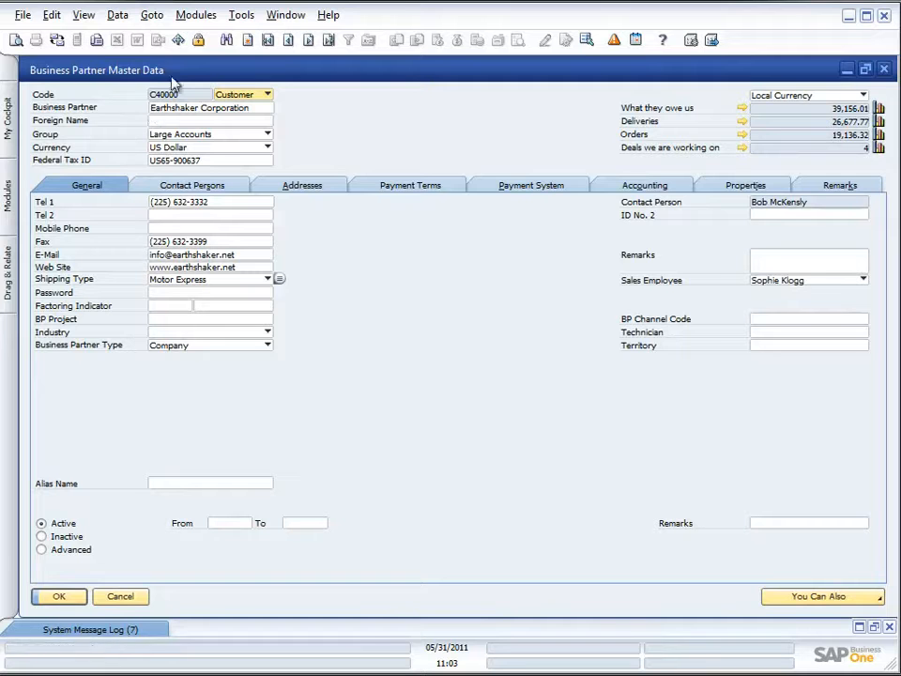
pyautogui.click(880, 110)
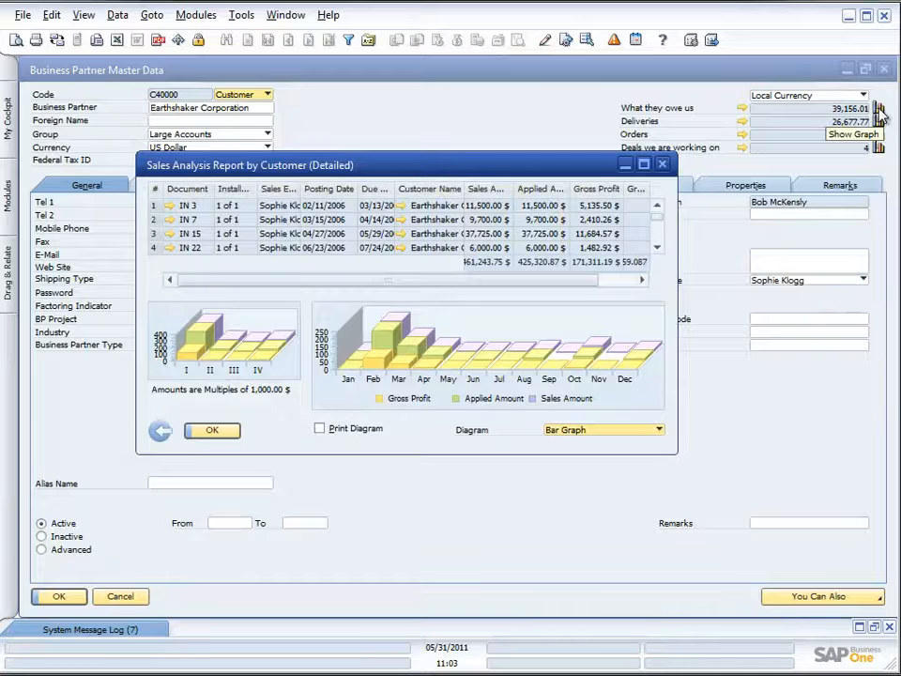
pyautogui.click(662, 165)
pyautogui.click(883, 69)
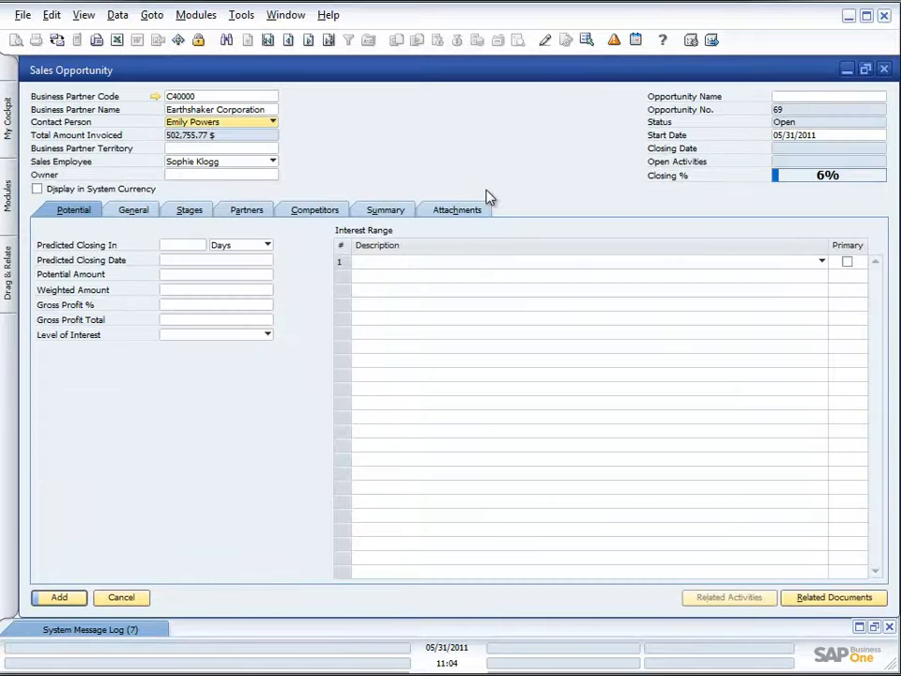
# - Look up the territories available for the business partner and leave the territory empty
pyautogui.click(226, 150)
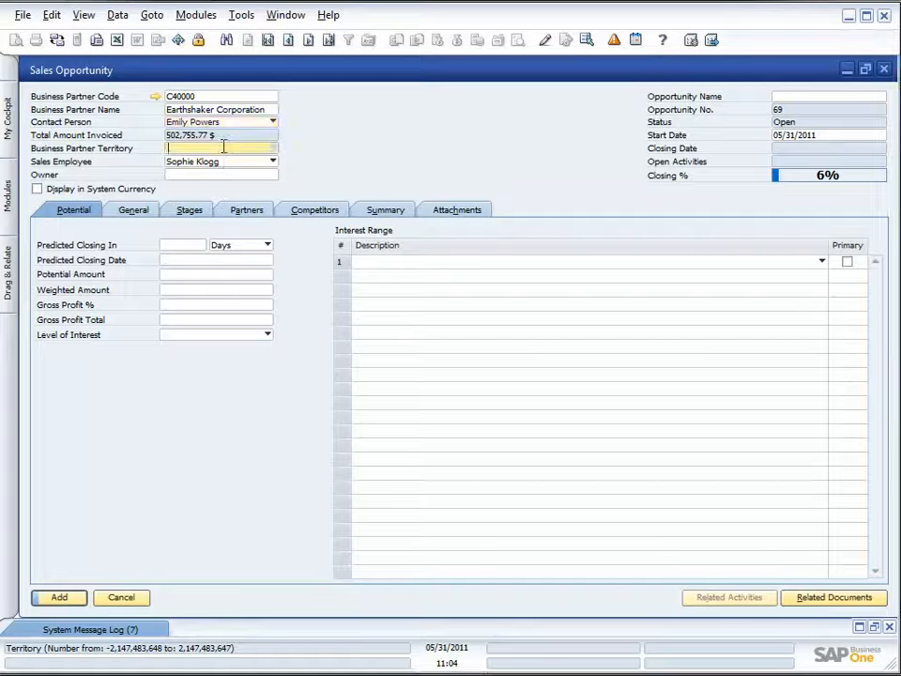
pyautogui.click(273, 150)
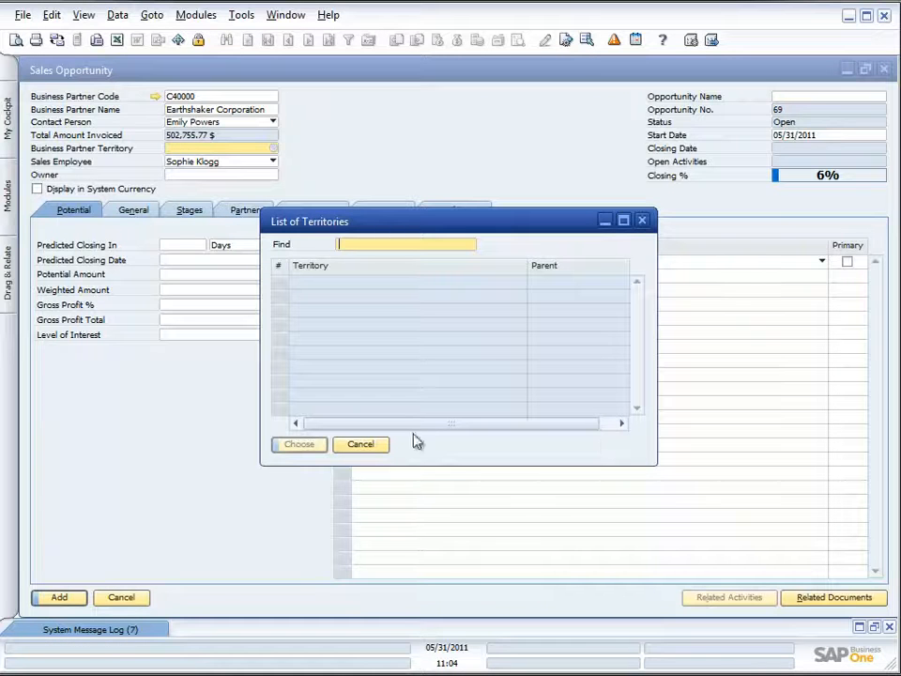
pyautogui.click(644, 221)
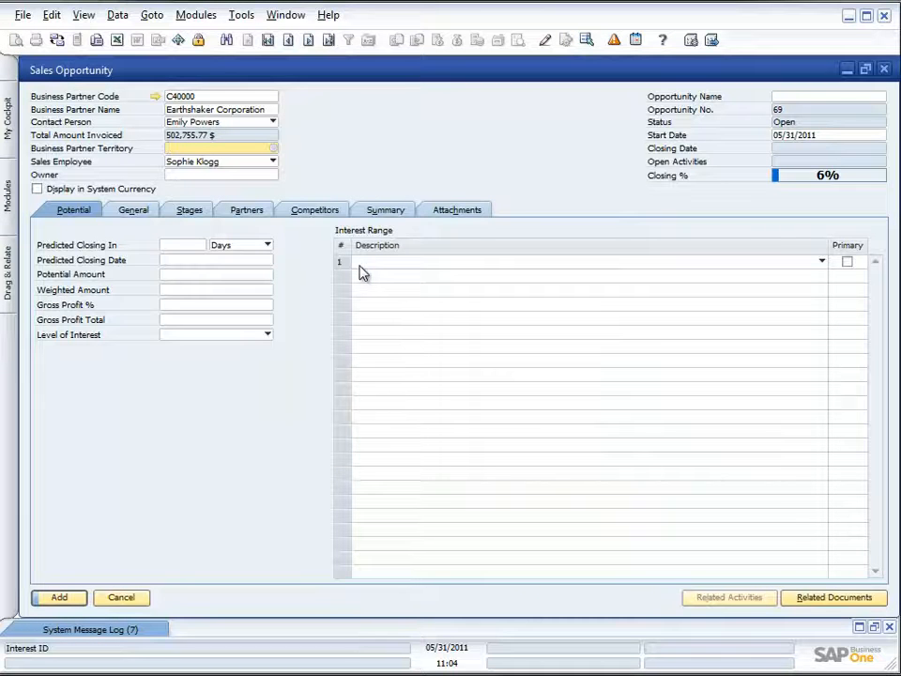
# - Set the sales employee to -No Sales Employee- and assign the only listed employee as the opportunity's owner
pyautogui.click(273, 166)
pyautogui.click(273, 164)
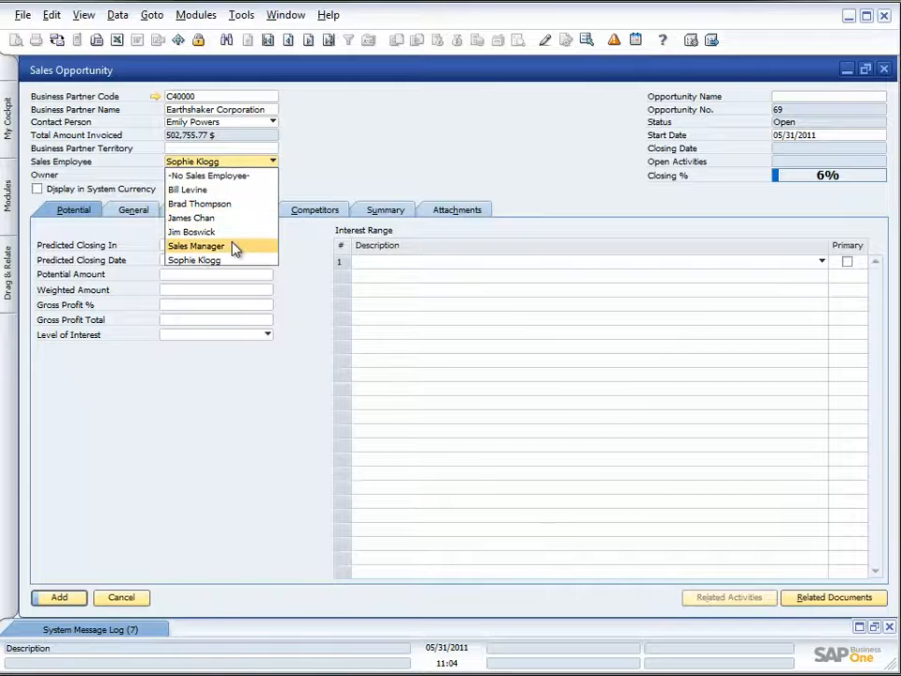
pyautogui.click(225, 179)
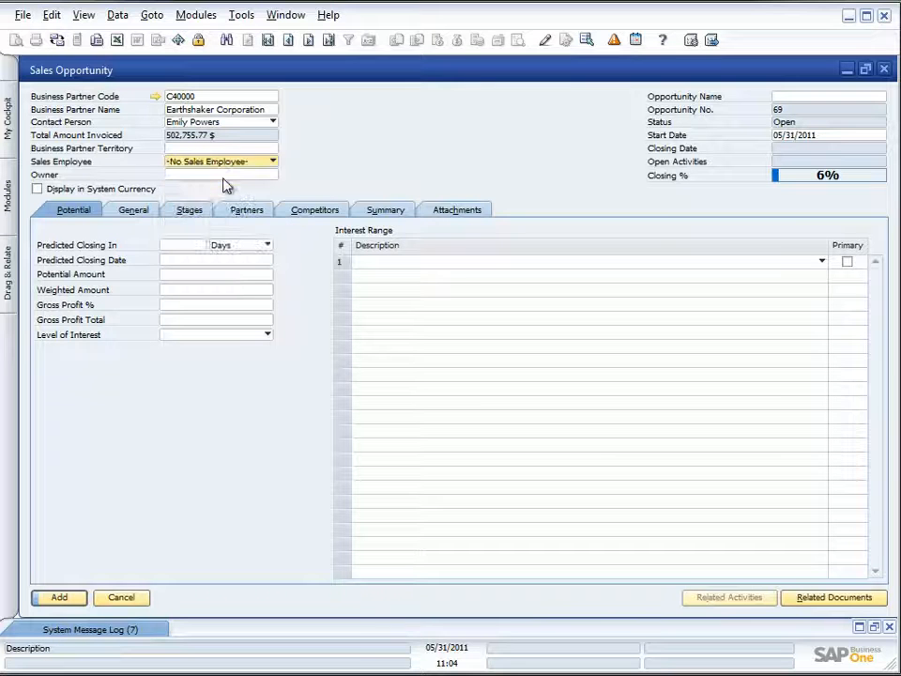
pyautogui.click(220, 175)
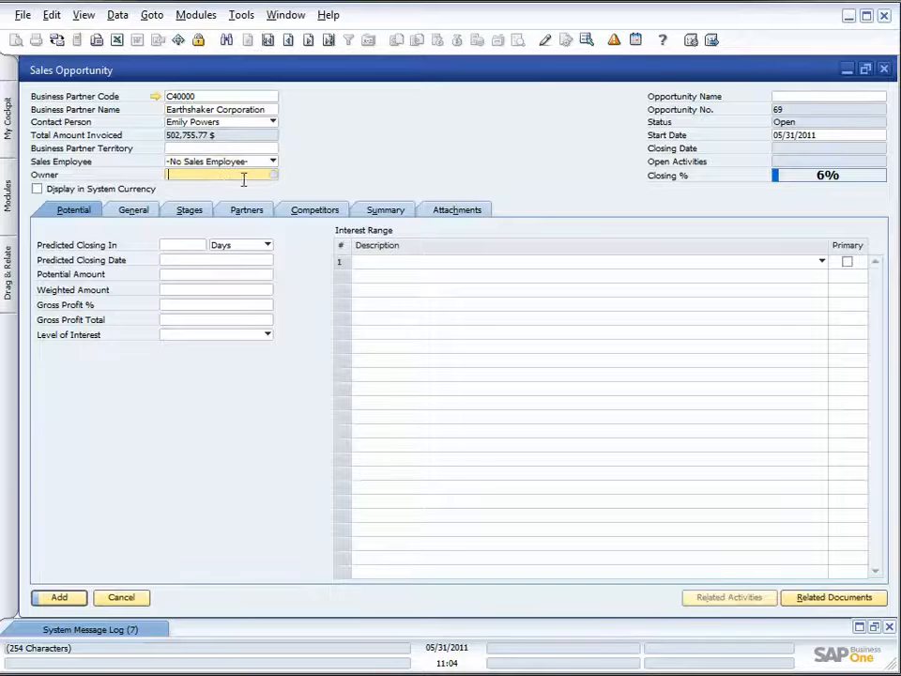
pyautogui.click(273, 177)
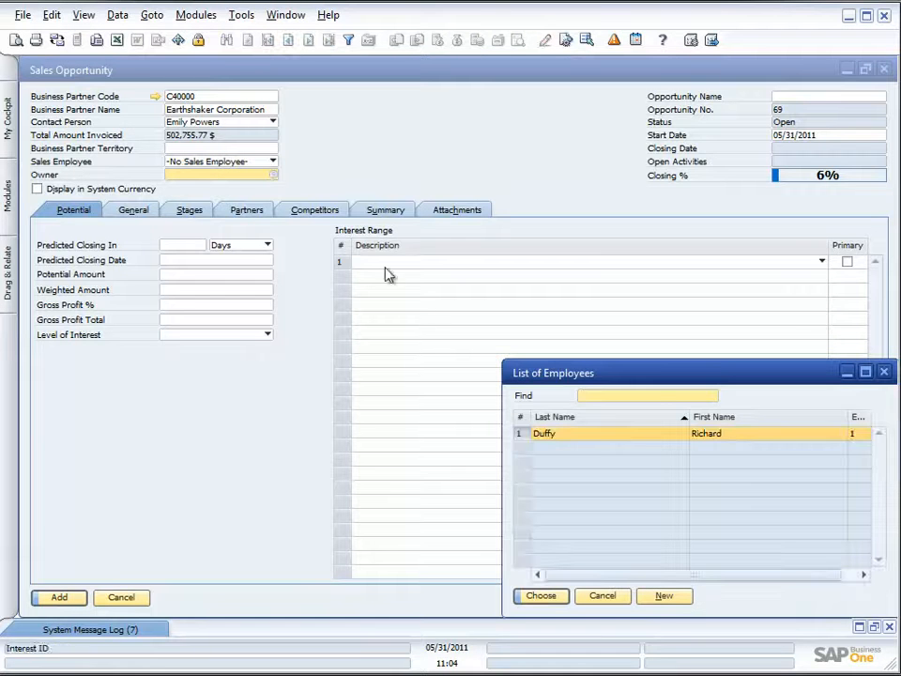
pyautogui.doubleClick(625, 441)
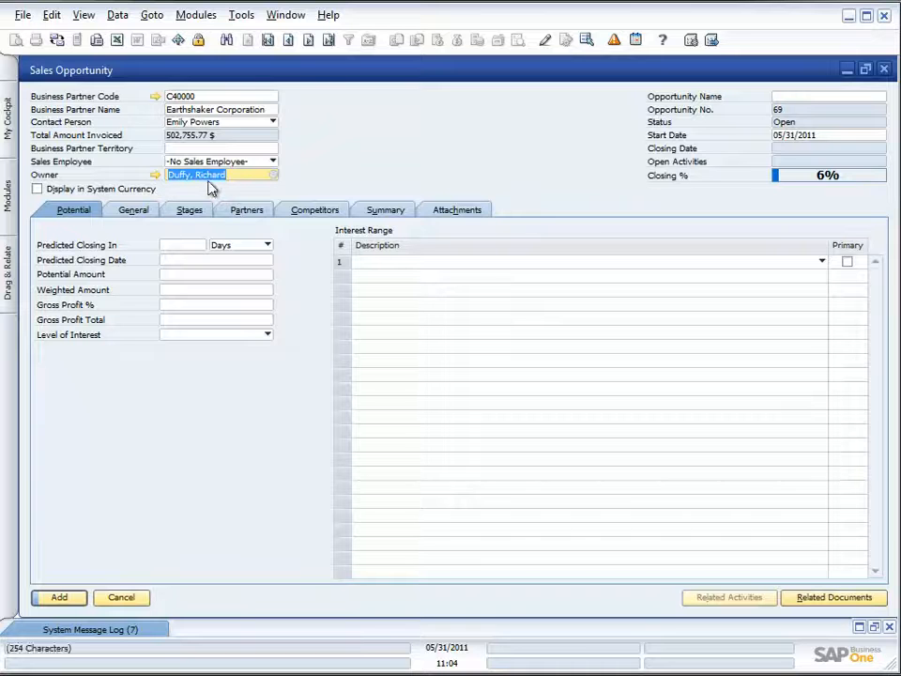
# - Name the opportunity "Printer Sale for July"
pyautogui.click(798, 97)
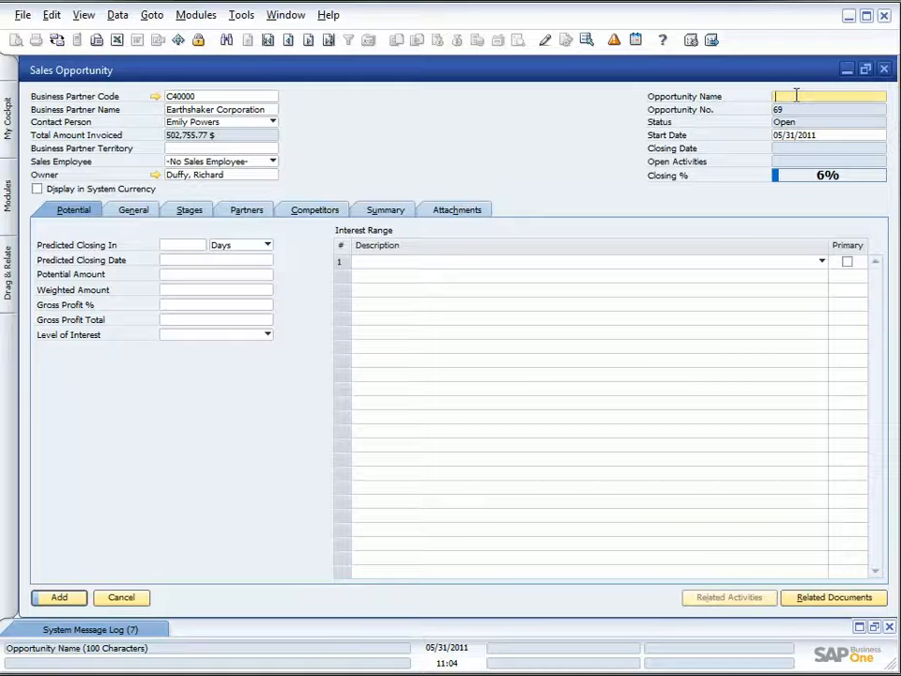
pyautogui.write('Prin')
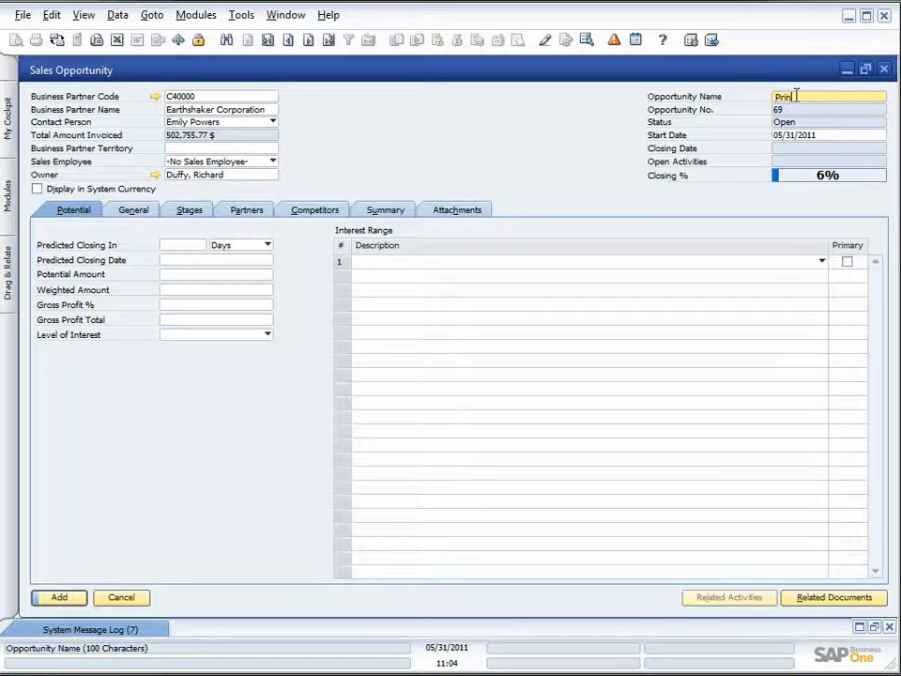
pyautogui.write('ter Sales')
pyautogui.press('BackSpace')
pyautogui.write('for July')
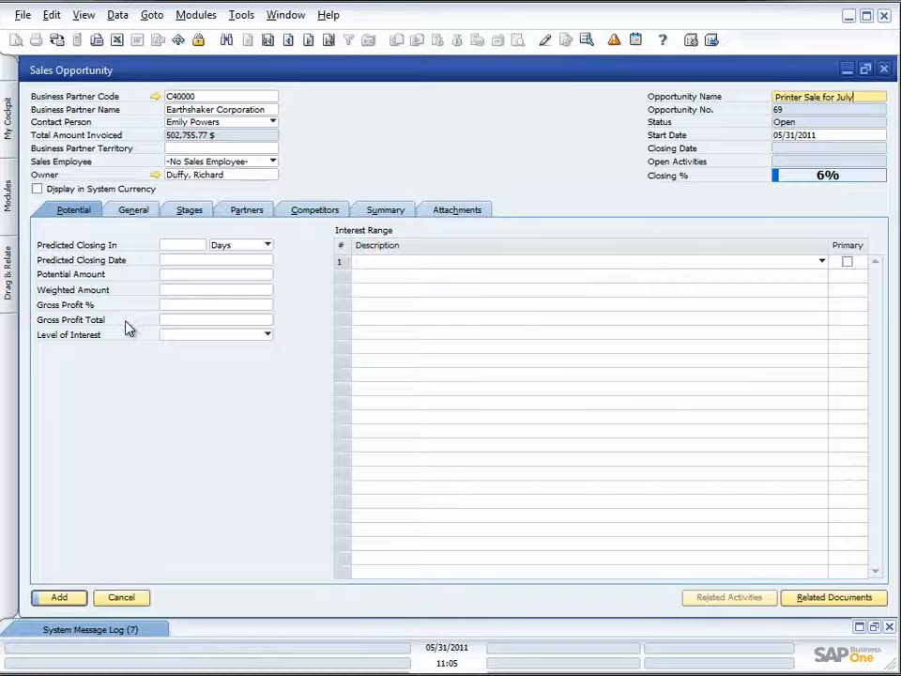
# - Set the opportunity's predicted closing to 1 month, using Months as the unit
pyautogui.click(192, 244)
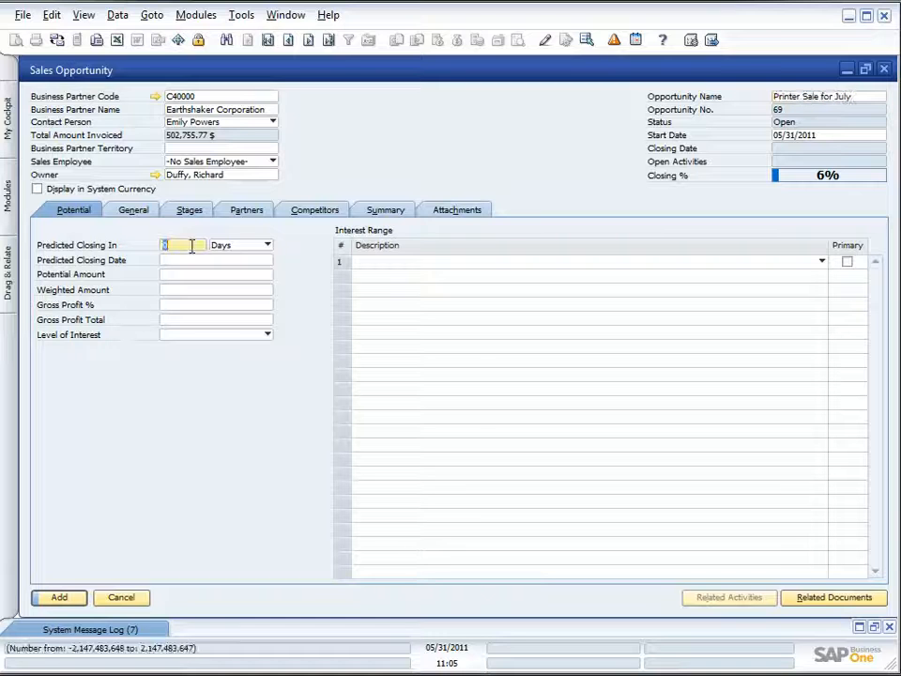
pyautogui.click(266, 246)
pyautogui.click(243, 260)
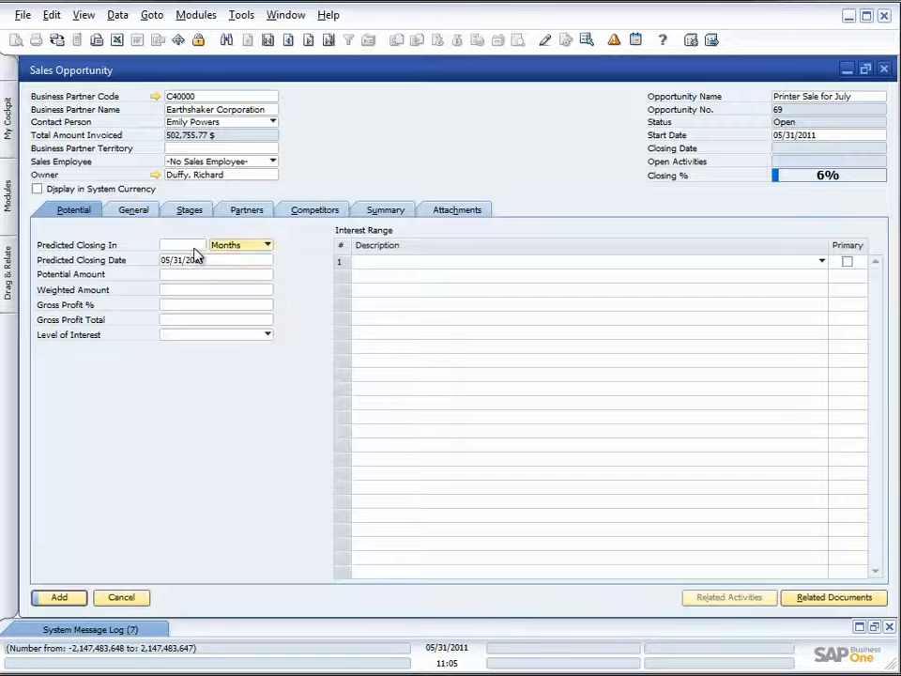
pyautogui.write('1')
pyautogui.press('Tab')
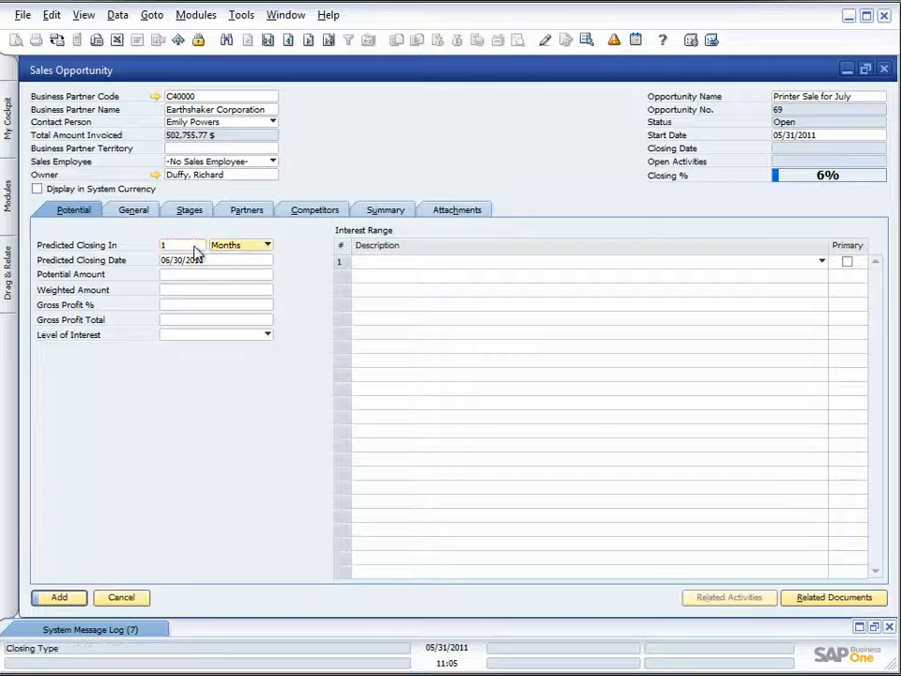
# - Enter a potential amount of 10,000 for the opportunity
pyautogui.click(180, 275)
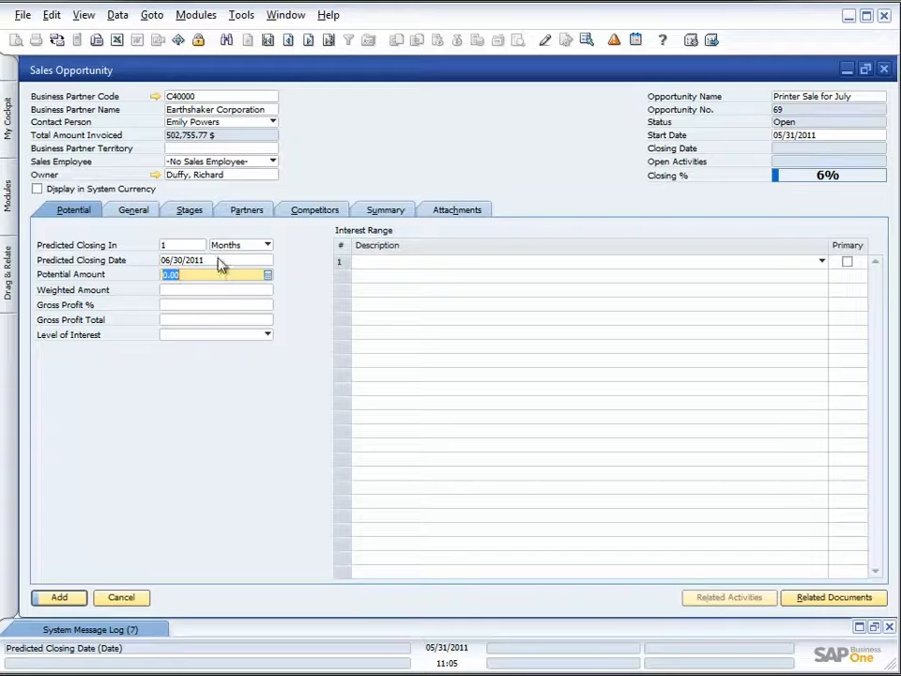
pyautogui.write('10,000')
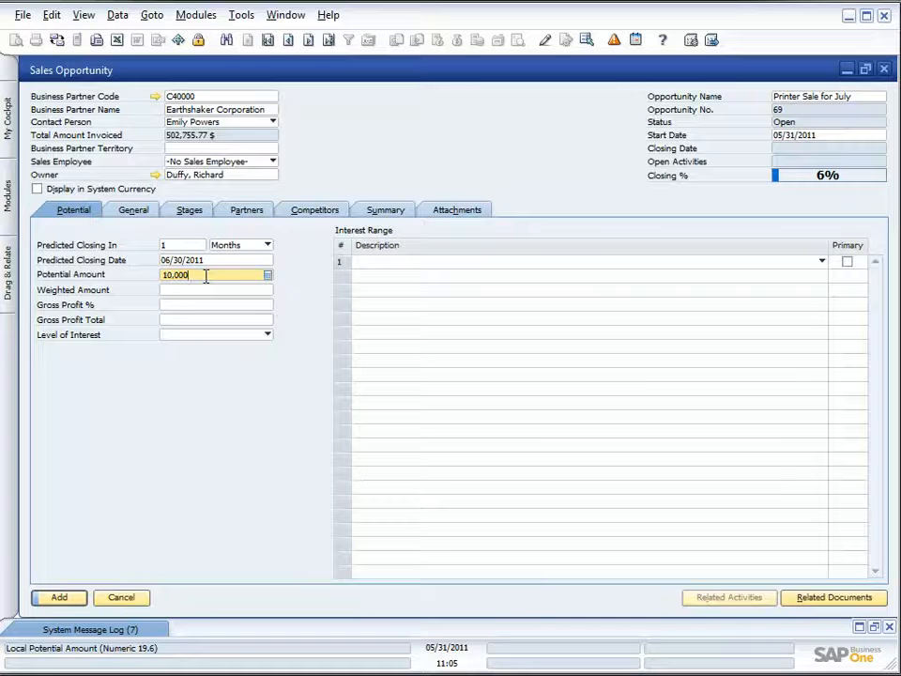
pyautogui.click(194, 306)
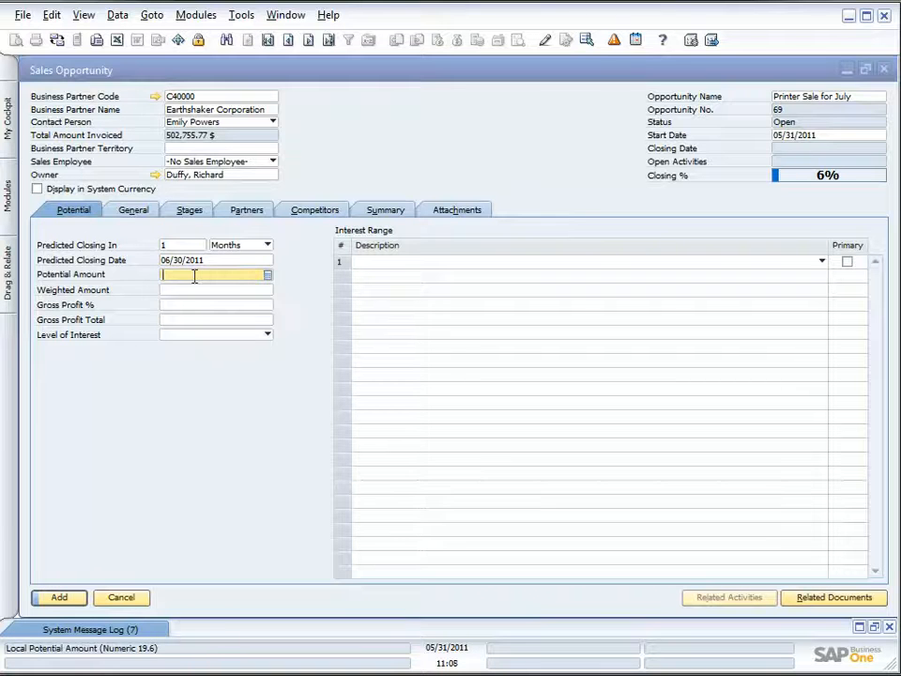
pyautogui.write('10000')
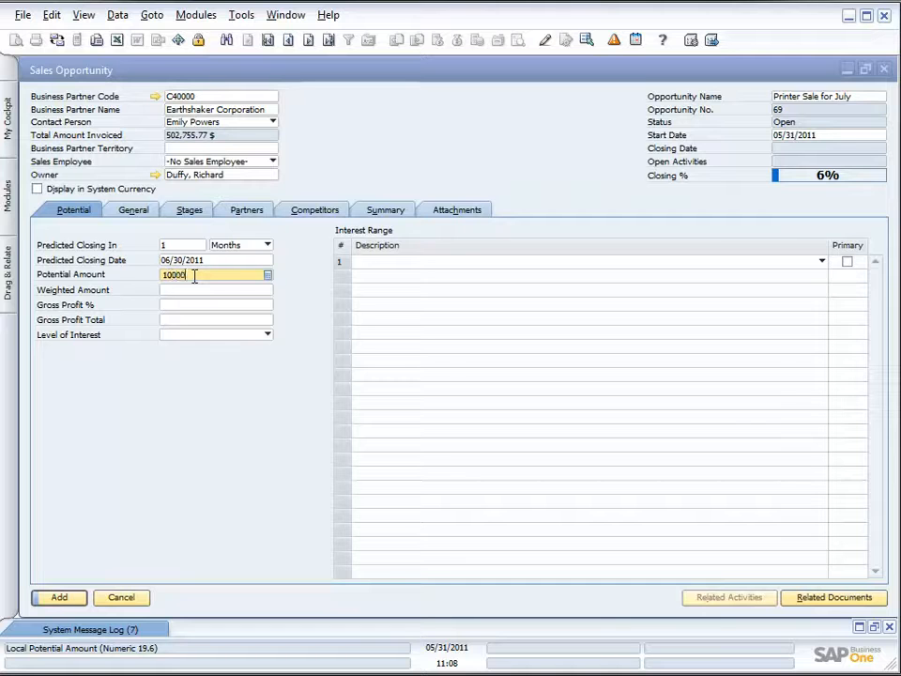
pyautogui.press('Tab')
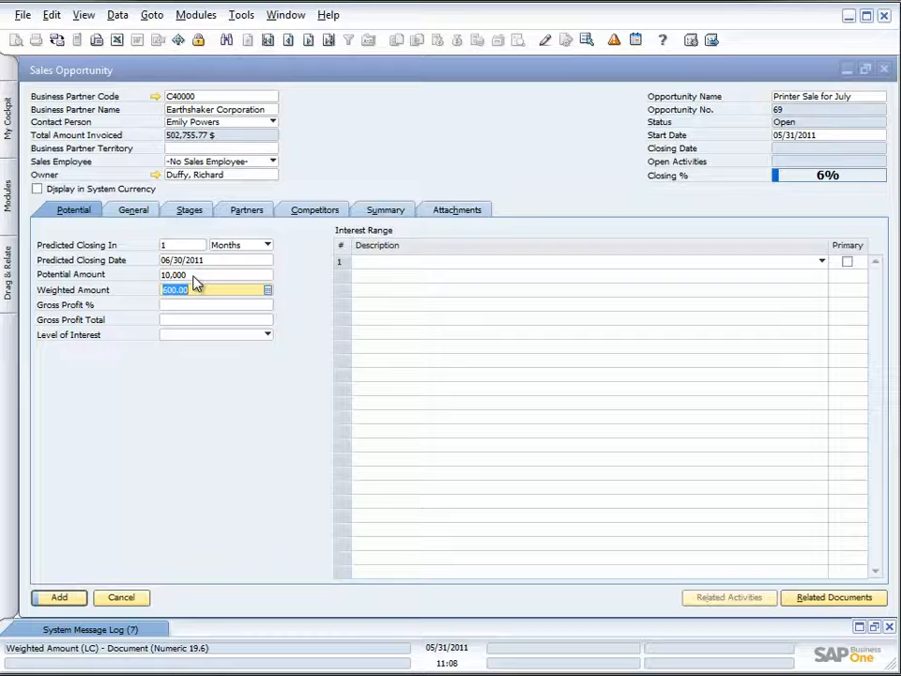
# - Keep the calculated weighted amount and set the gross profit percentage to 25
pyautogui.press('Tab')
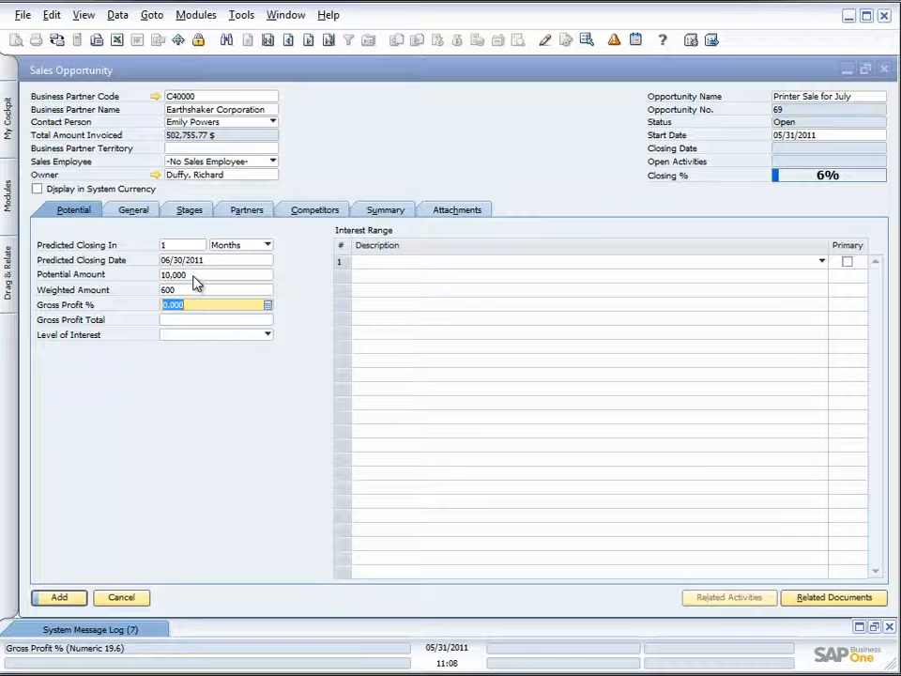
pyautogui.write('25')
pyautogui.press('Tab')
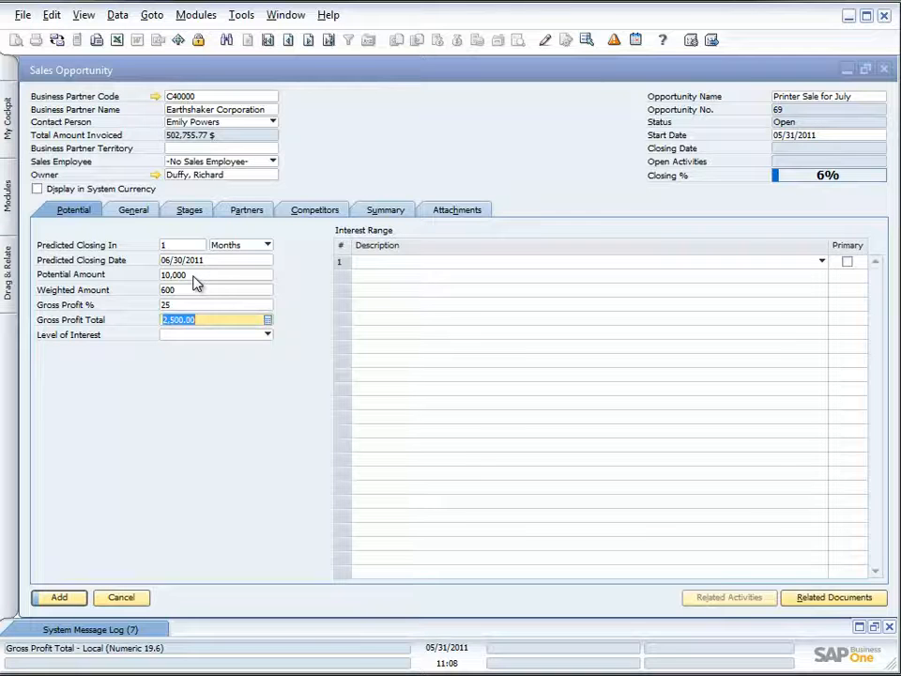
# - Define a new level of interest named "Cool" from the opportunity's potential details
pyautogui.click(268, 338)
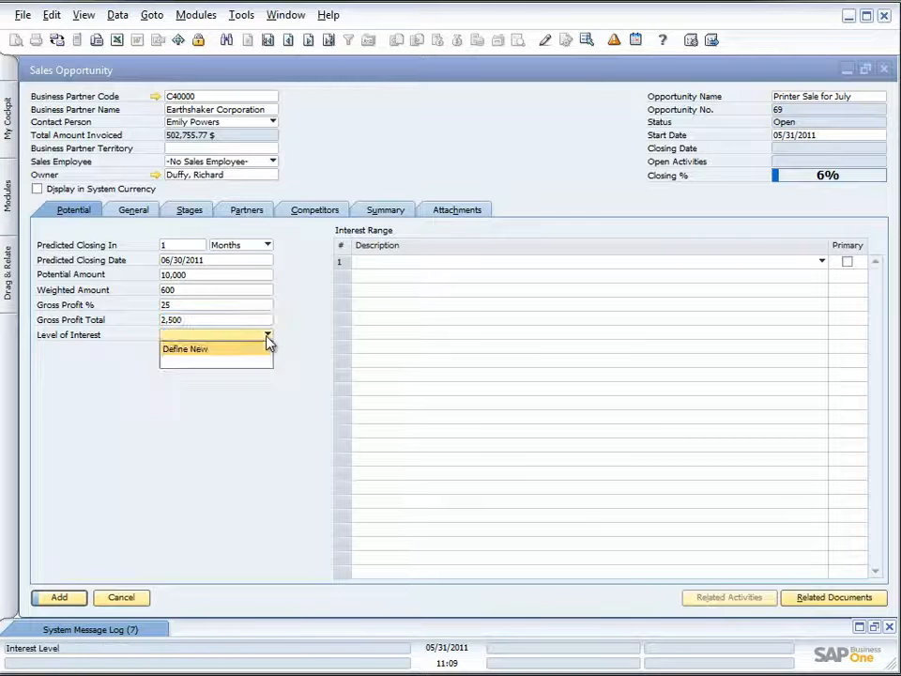
pyautogui.click(232, 350)
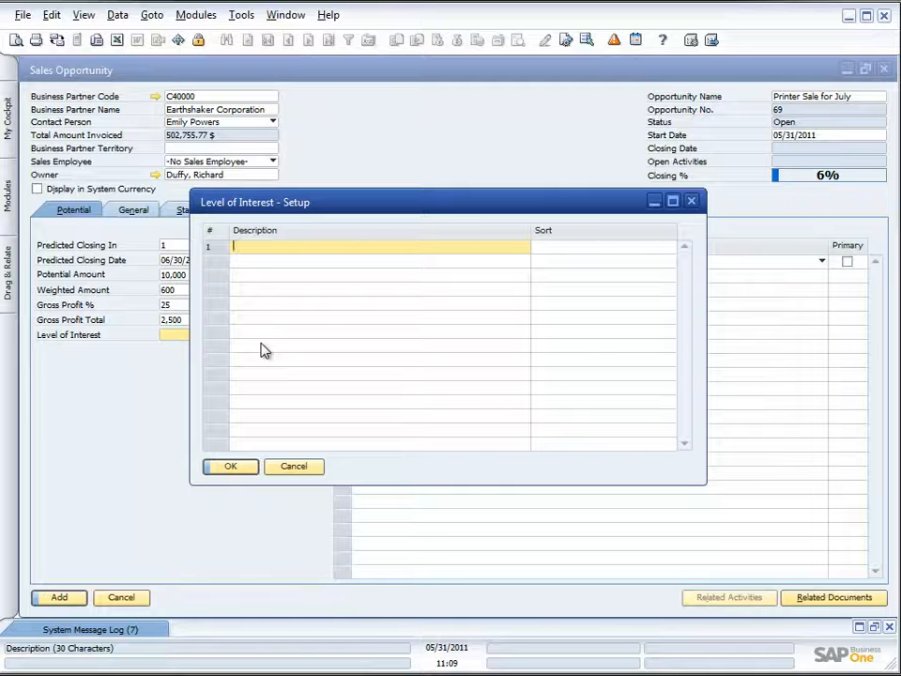
pyautogui.write('Cool')
pyautogui.press('Tab')
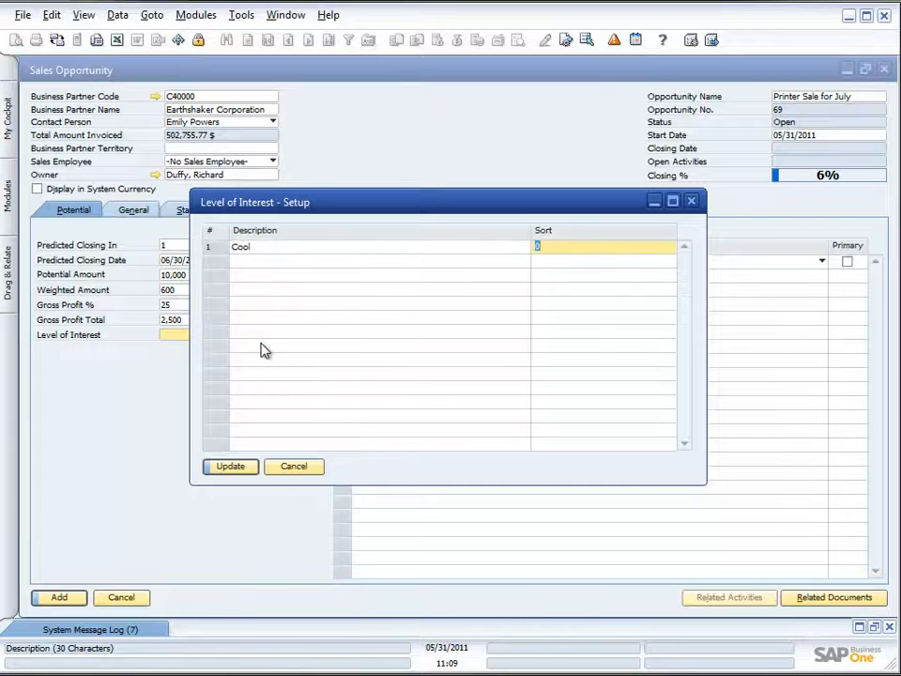
pyautogui.click(234, 466)
# - Add "Warm" and "Hot" as further levels of interest and save them
pyautogui.write('Warm')
pyautogui.press('Tab')
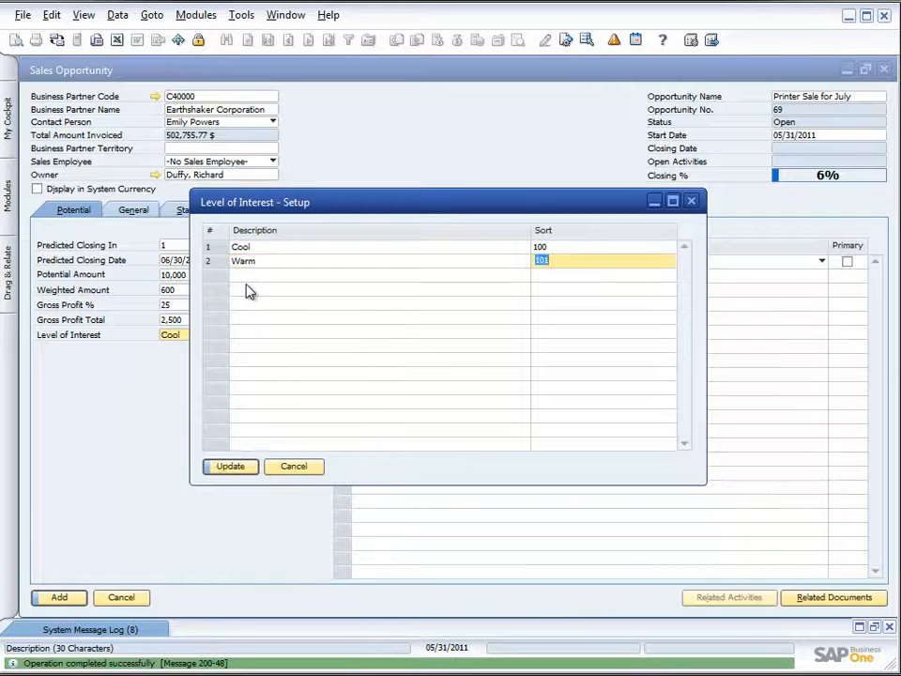
pyautogui.click(231, 466)
pyautogui.write('Hot')
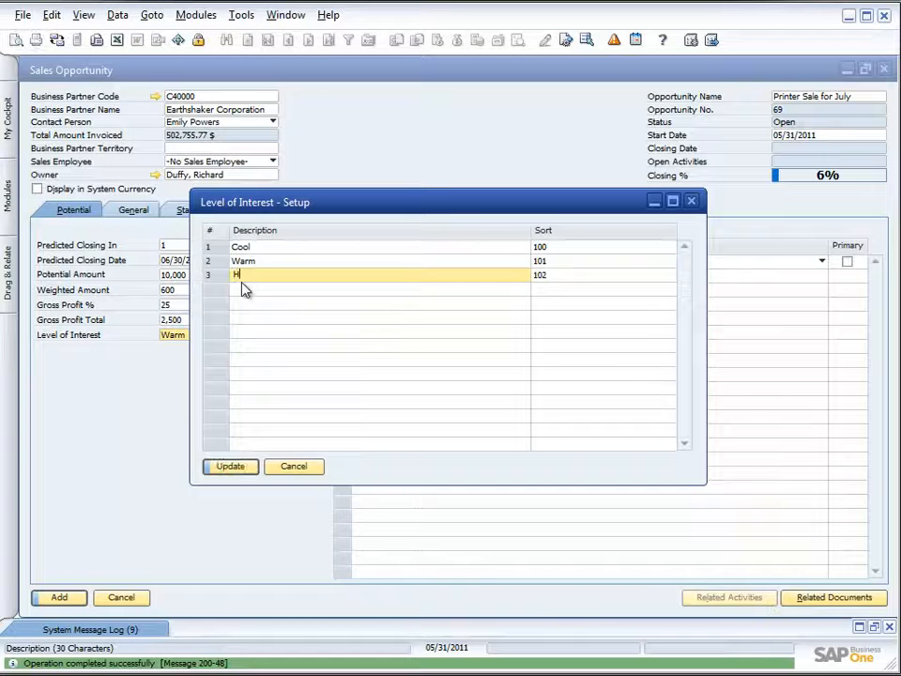
pyautogui.press('Tab')
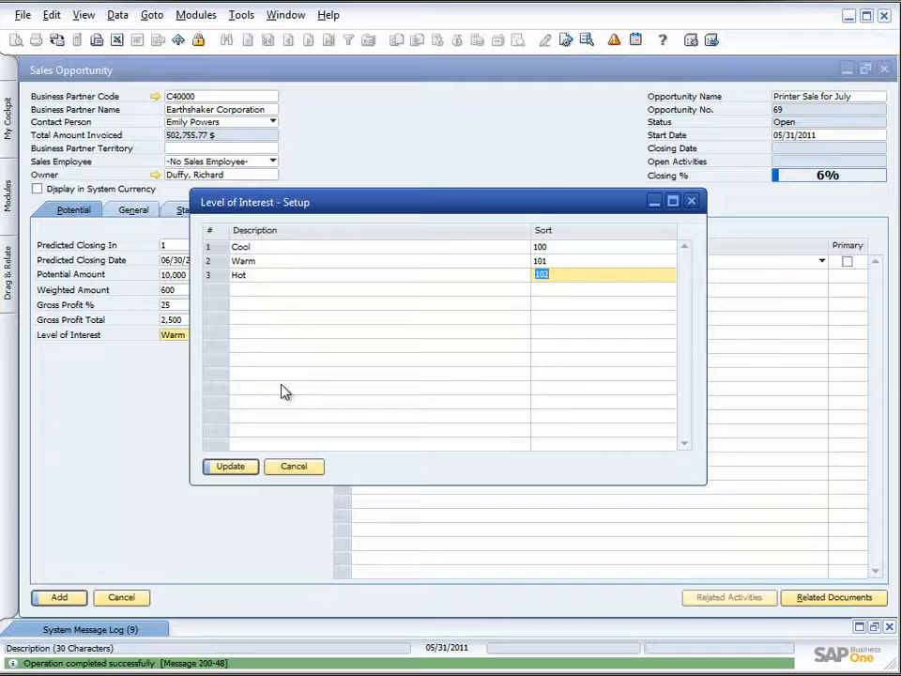
pyautogui.click(237, 469)
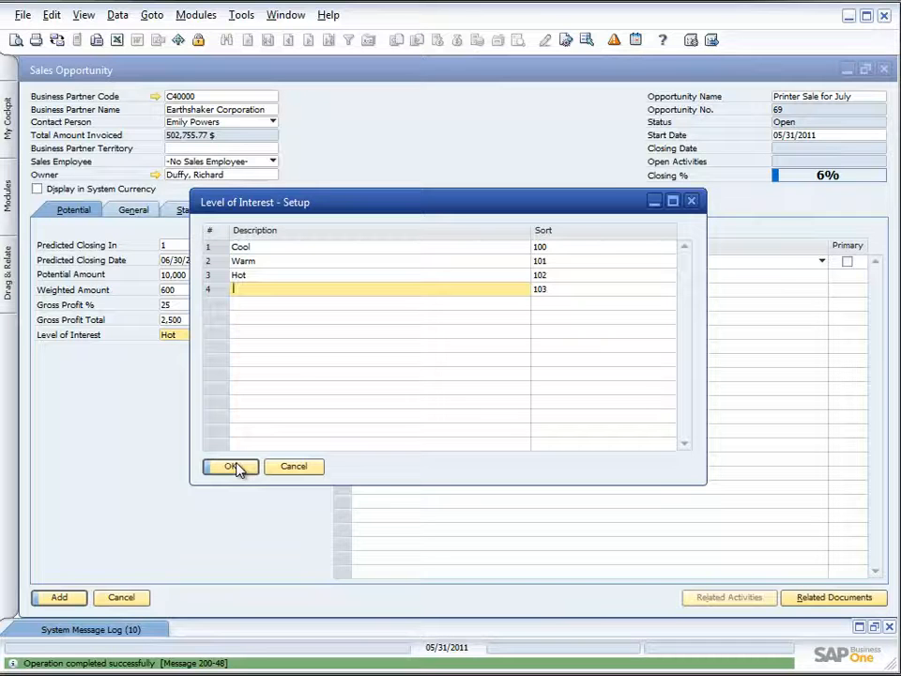
# - Close the level of interest setup and set the opportunity's level of interest to Warm
pyautogui.click(256, 262)
pyautogui.click(234, 466)
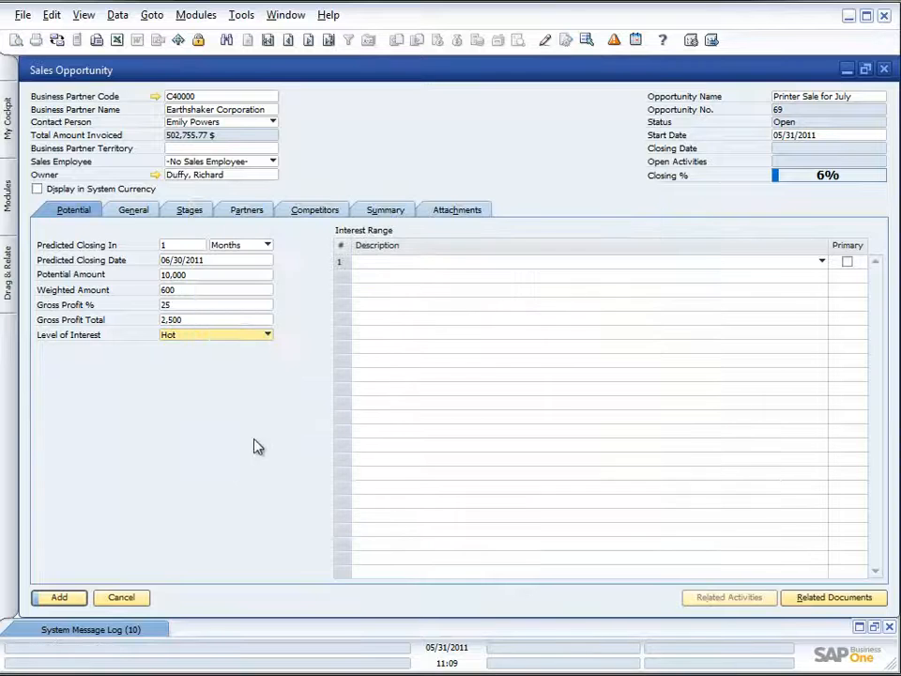
pyautogui.click(261, 338)
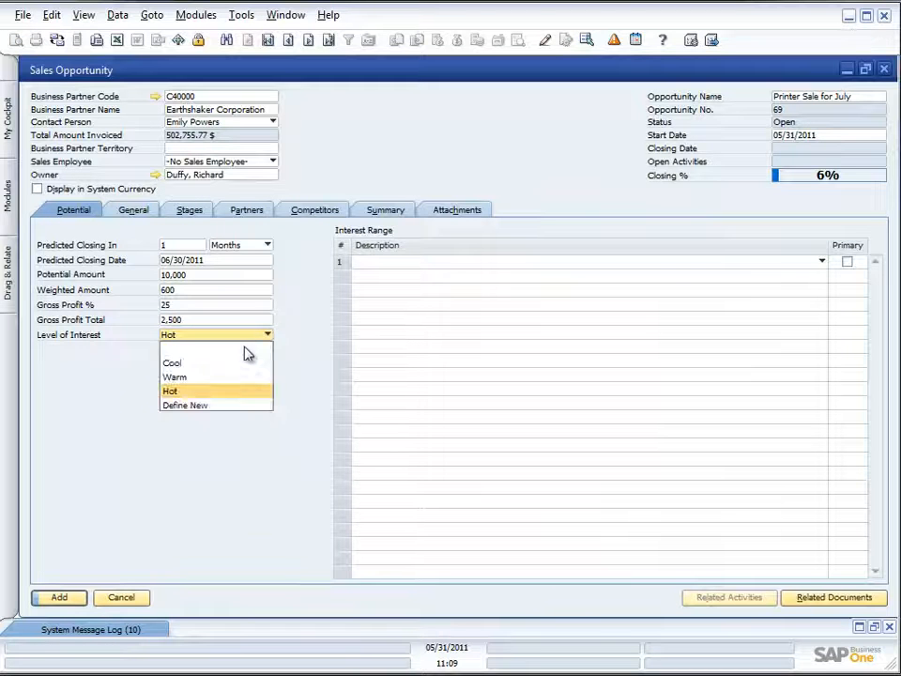
pyautogui.click(214, 377)
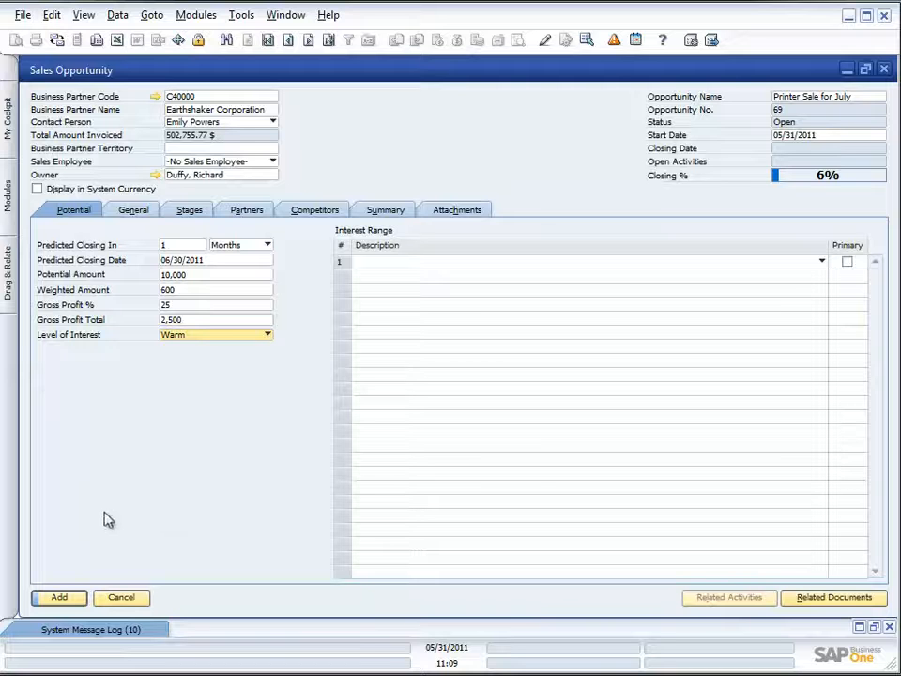
# - Assign SG Electronics as the opportunity's business partner channel in the general details
pyautogui.click(134, 211)
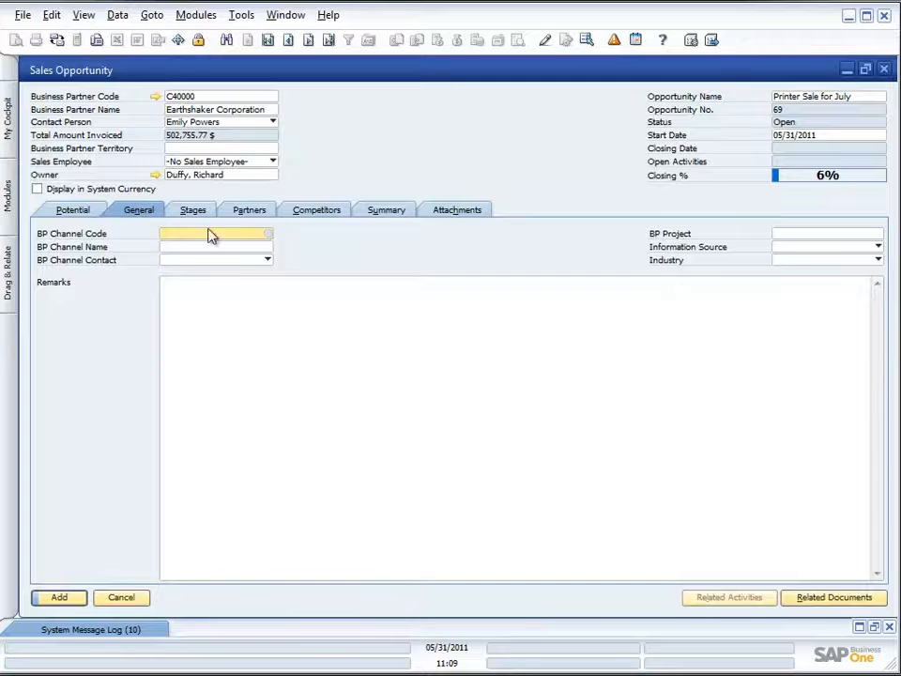
pyautogui.click(269, 235)
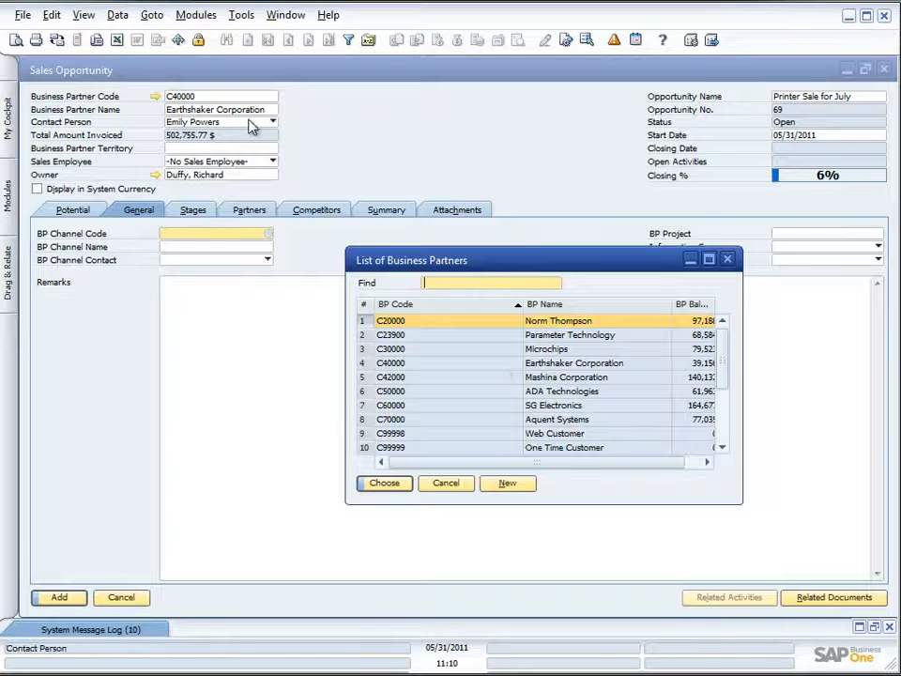
pyautogui.click(544, 410)
pyautogui.doubleClick(545, 409)
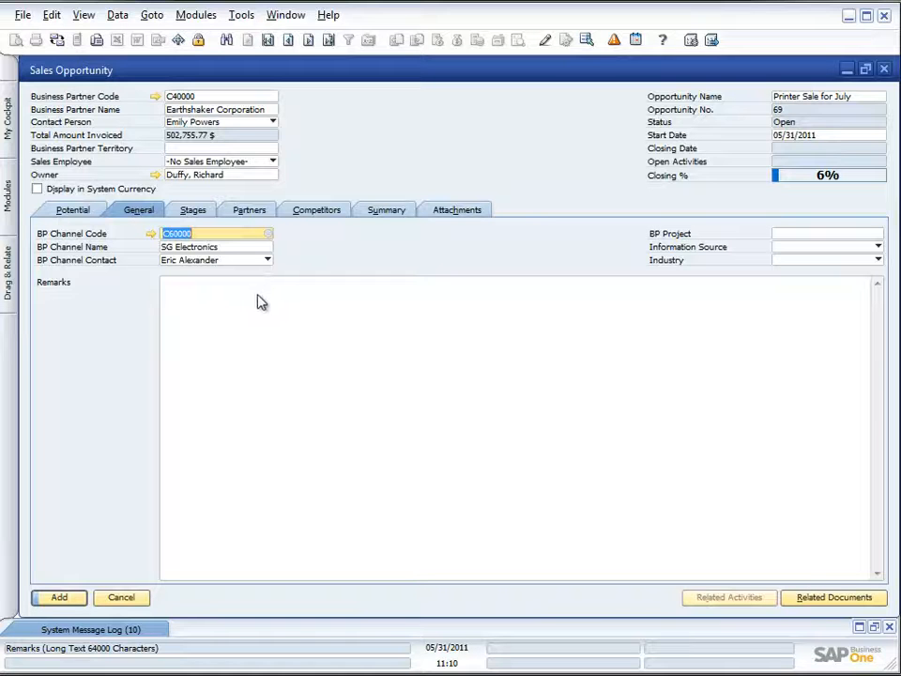
# - Look through the choices for the opportunity's information source and industry without selecting any
pyautogui.click(879, 247)
pyautogui.press('Escape')
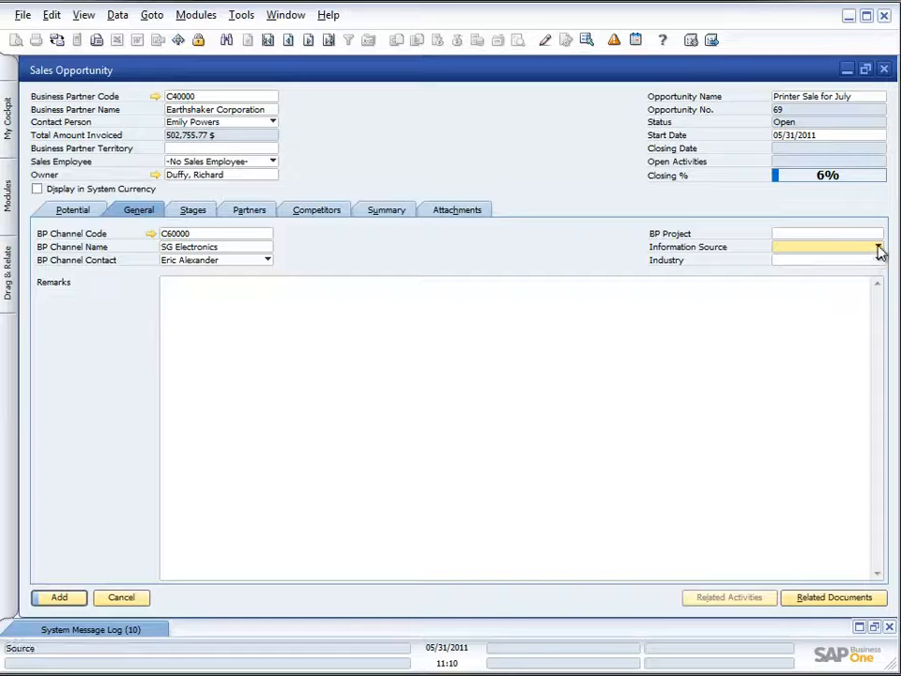
pyautogui.click(878, 249)
pyautogui.click(824, 323)
pyautogui.click(877, 262)
pyautogui.click(777, 356)
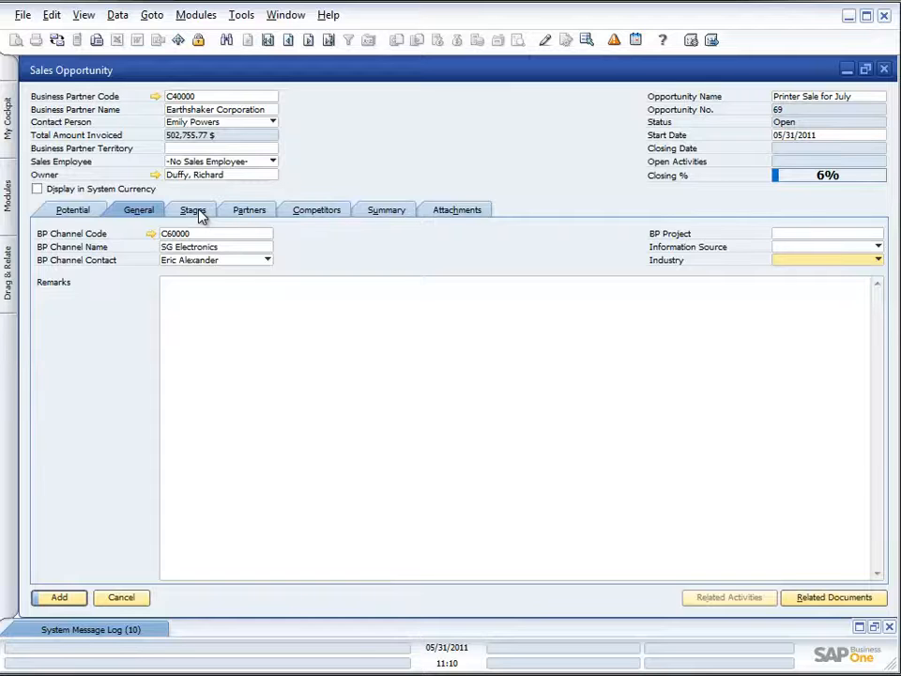
# - Review the opportunity's stages, partners, competitors, summary and attachments, and add the opportunity to the system
pyautogui.click(203, 216)
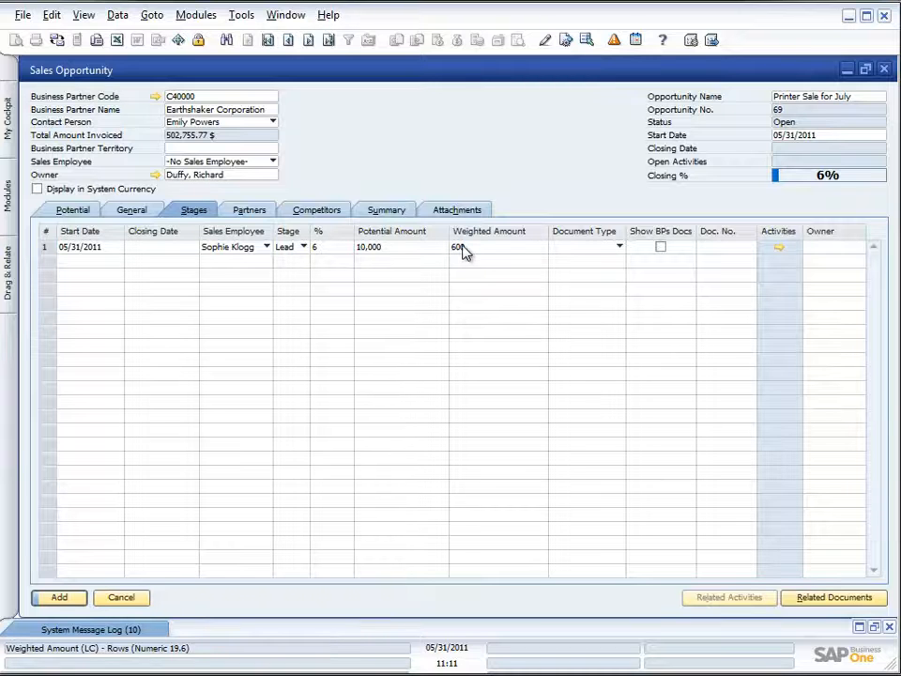
pyautogui.click(238, 215)
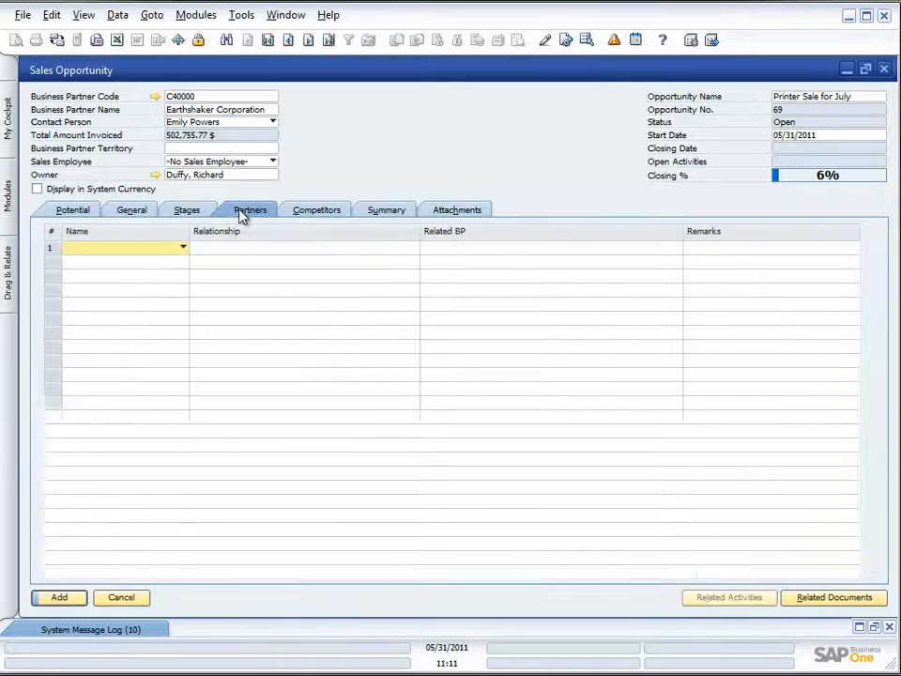
pyautogui.click(315, 211)
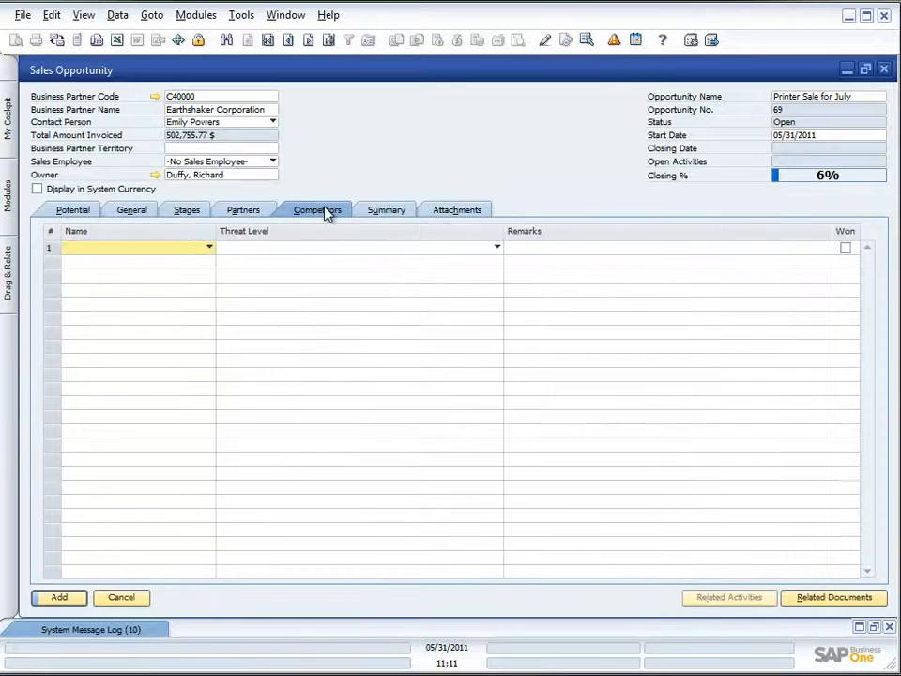
pyautogui.click(208, 250)
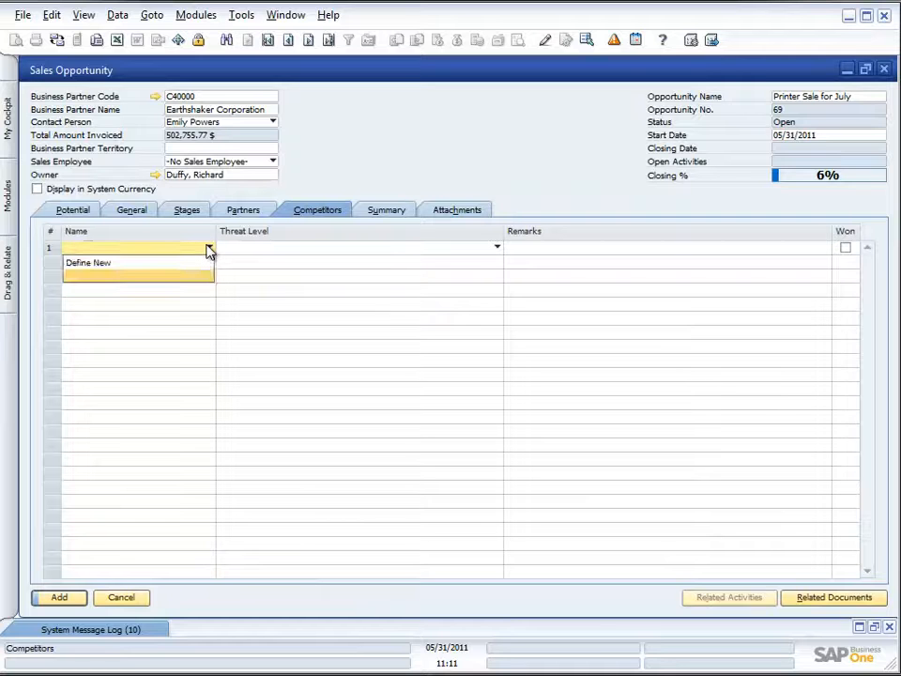
pyautogui.click(302, 258)
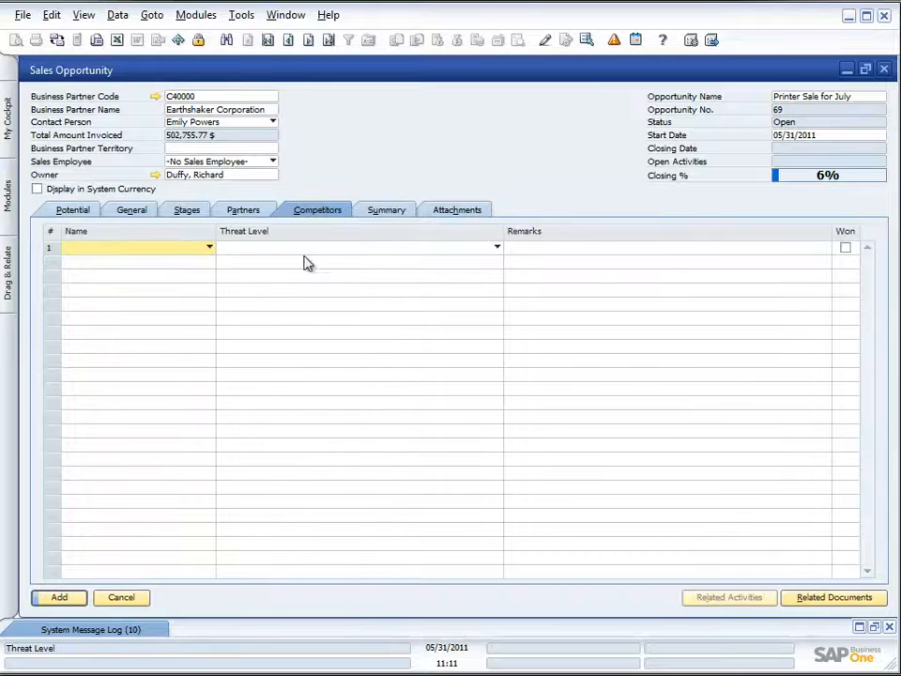
pyautogui.click(397, 213)
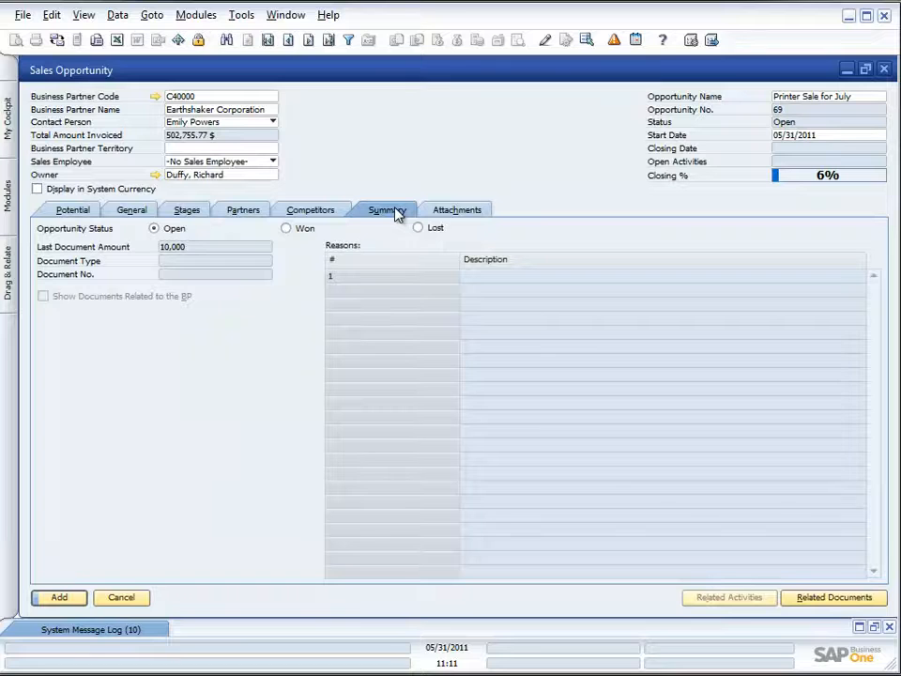
pyautogui.click(474, 211)
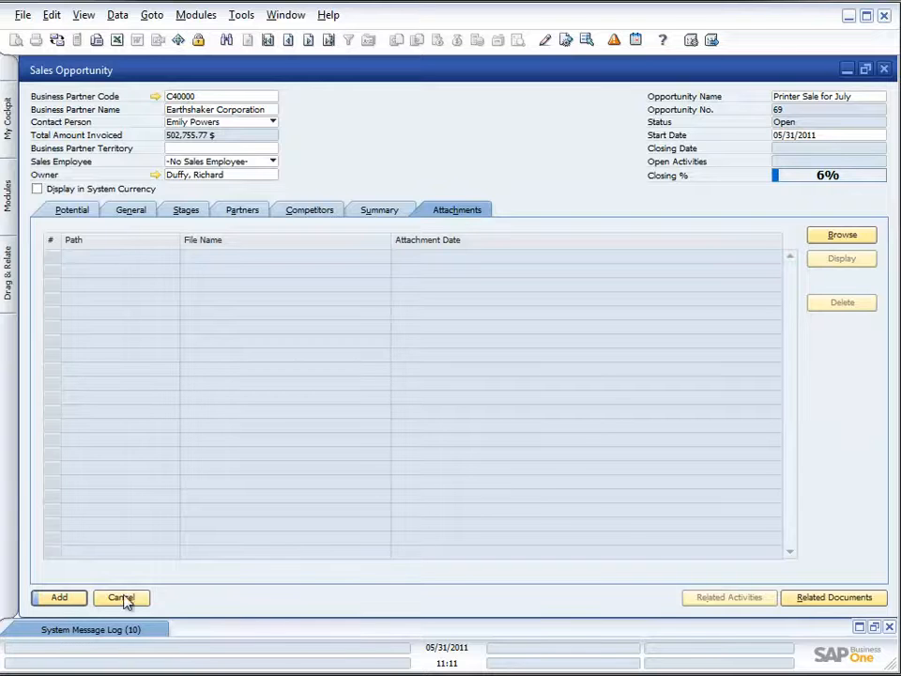
pyautogui.click(59, 597)
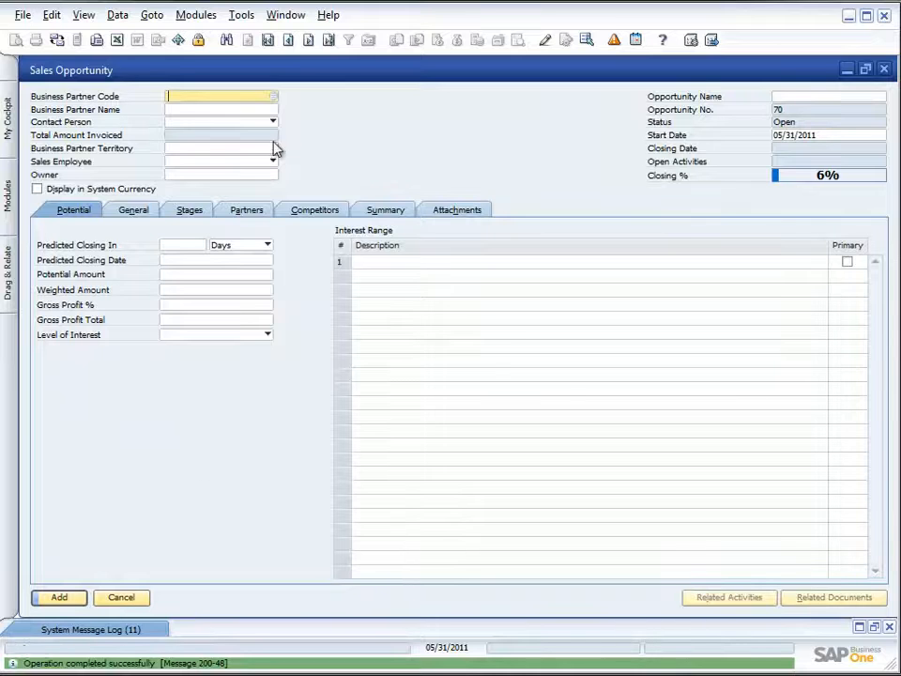
# - Choose Earthshaker Corporation as the business partner in the blank opportunity and open its master data record
pyautogui.click(272, 98)
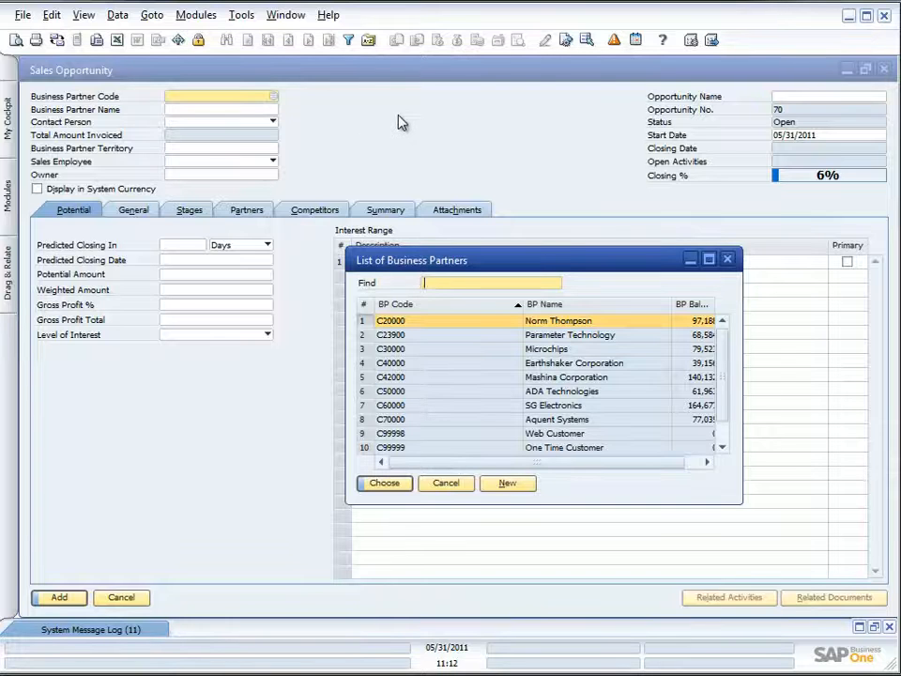
pyautogui.click(492, 369)
pyautogui.doubleClick(492, 369)
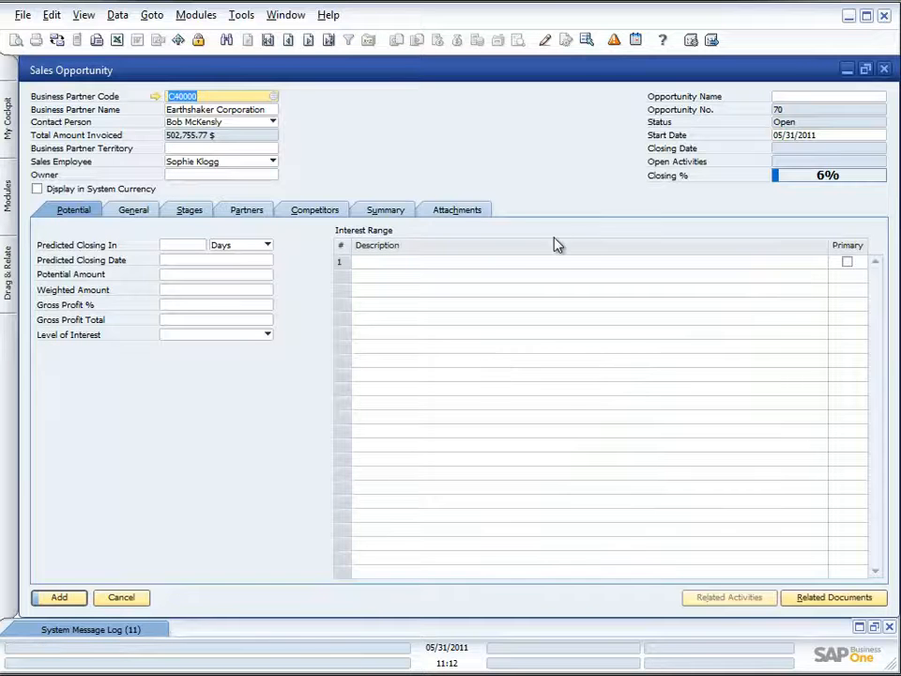
pyautogui.click(154, 95)
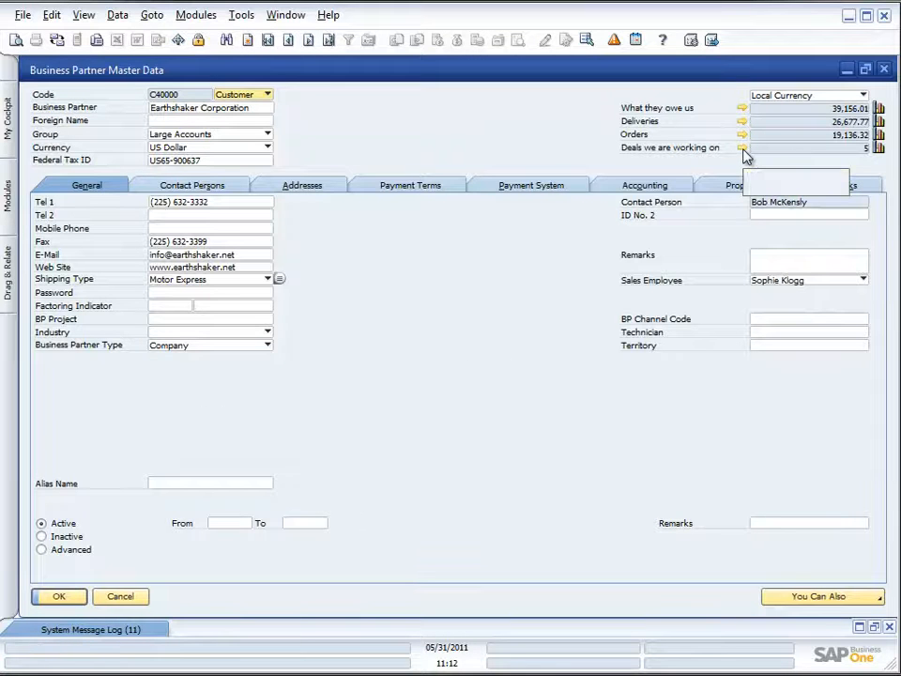
# - Open "Printer Sale for July" from the customer's deals being worked on, examine its general details and stages, and close it with the report
pyautogui.click(742, 149)
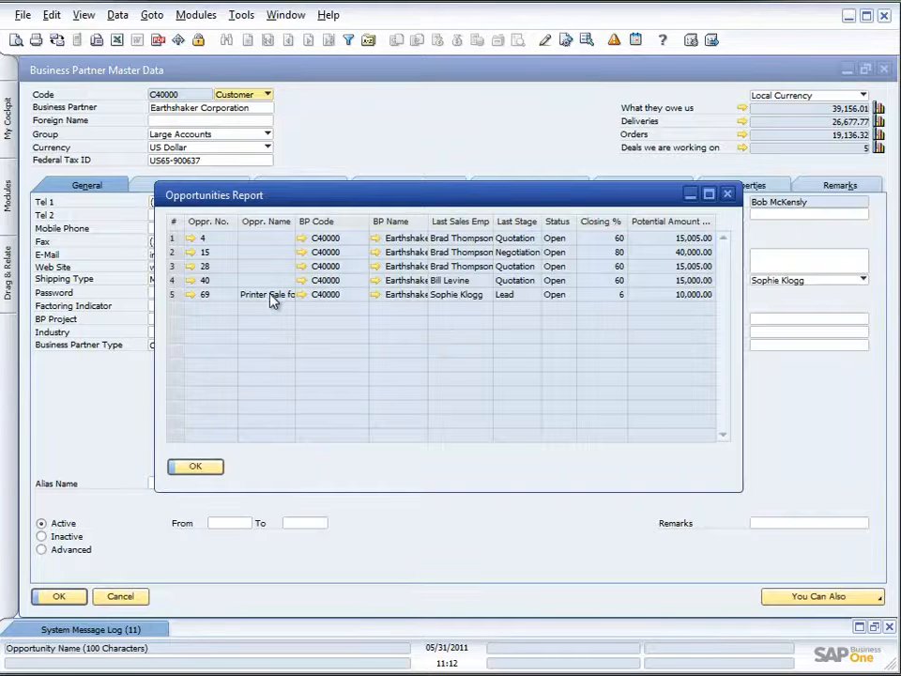
pyautogui.click(191, 295)
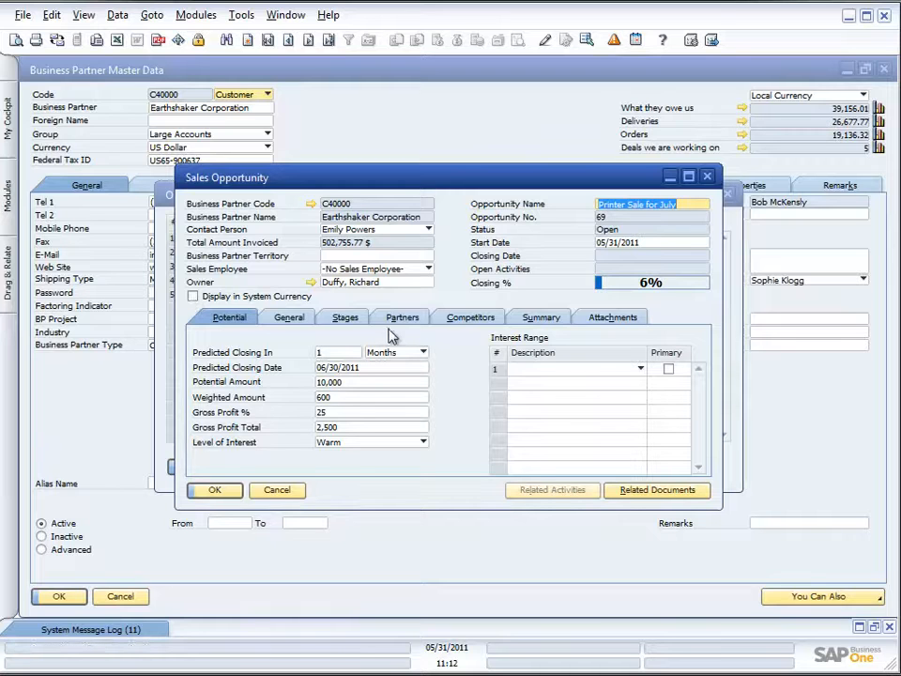
pyautogui.click(293, 319)
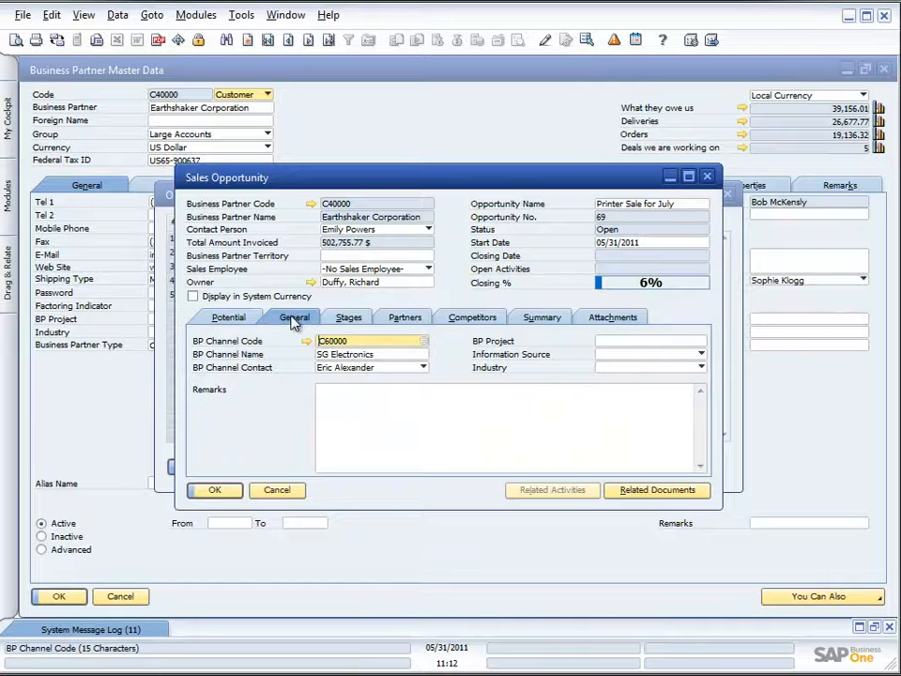
pyautogui.click(347, 319)
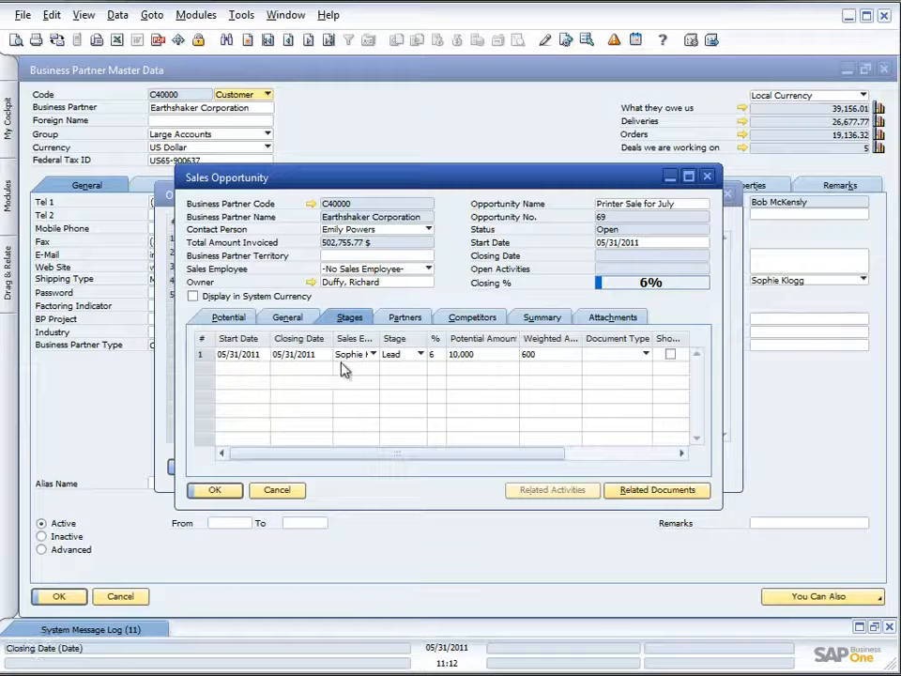
pyautogui.rightClick(260, 375)
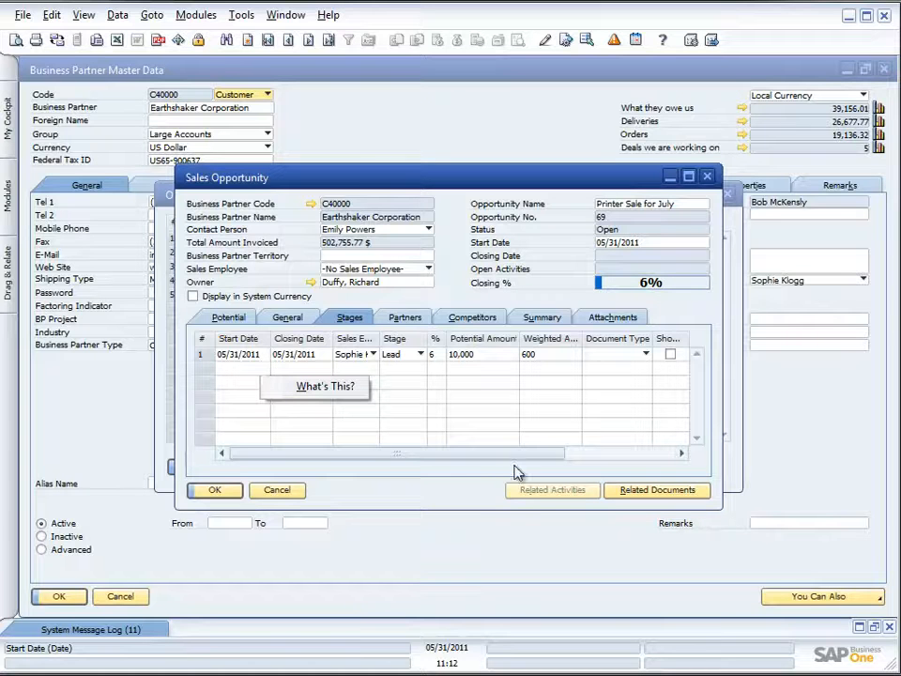
pyautogui.click(594, 453)
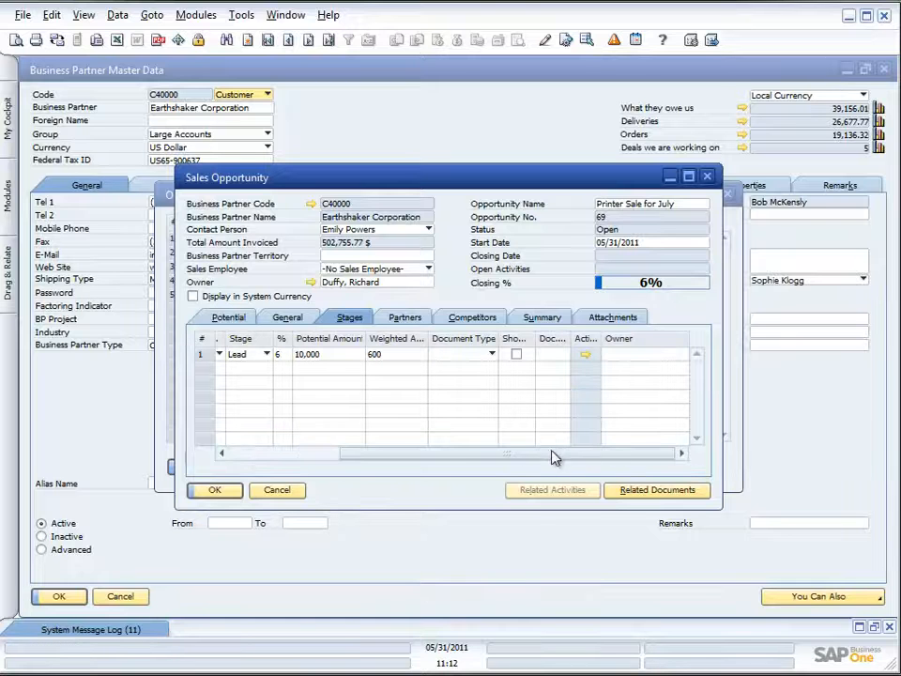
pyautogui.moveTo(481, 458); pyautogui.dragTo(369, 455)
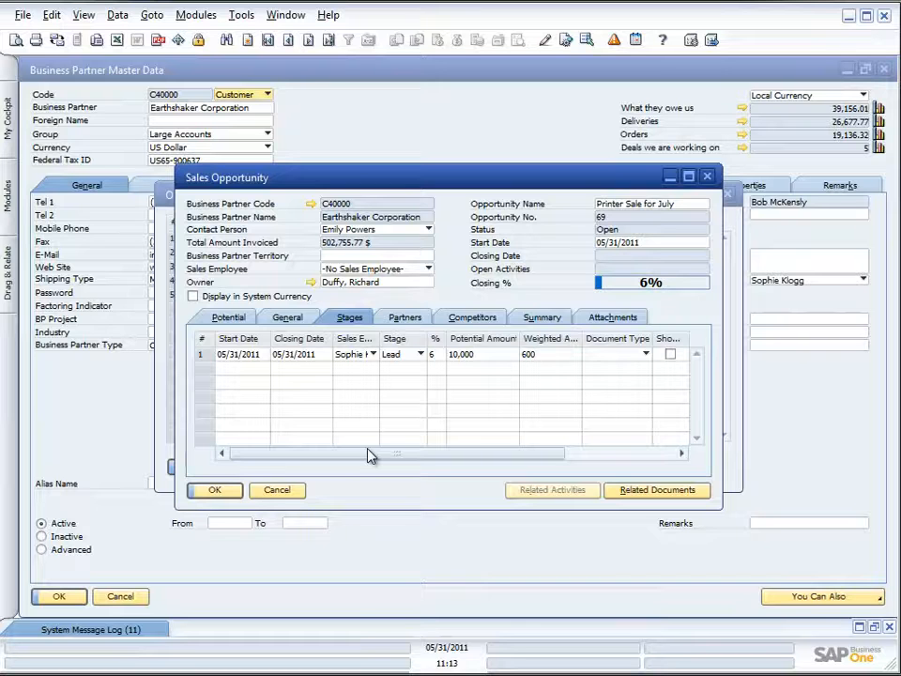
pyautogui.click(281, 489)
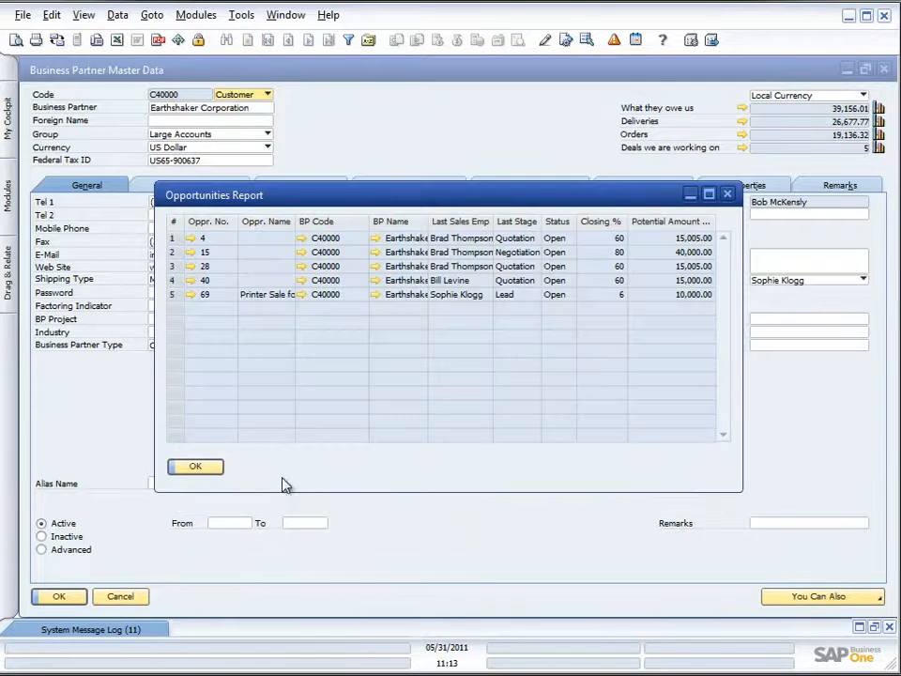
pyautogui.click(208, 467)
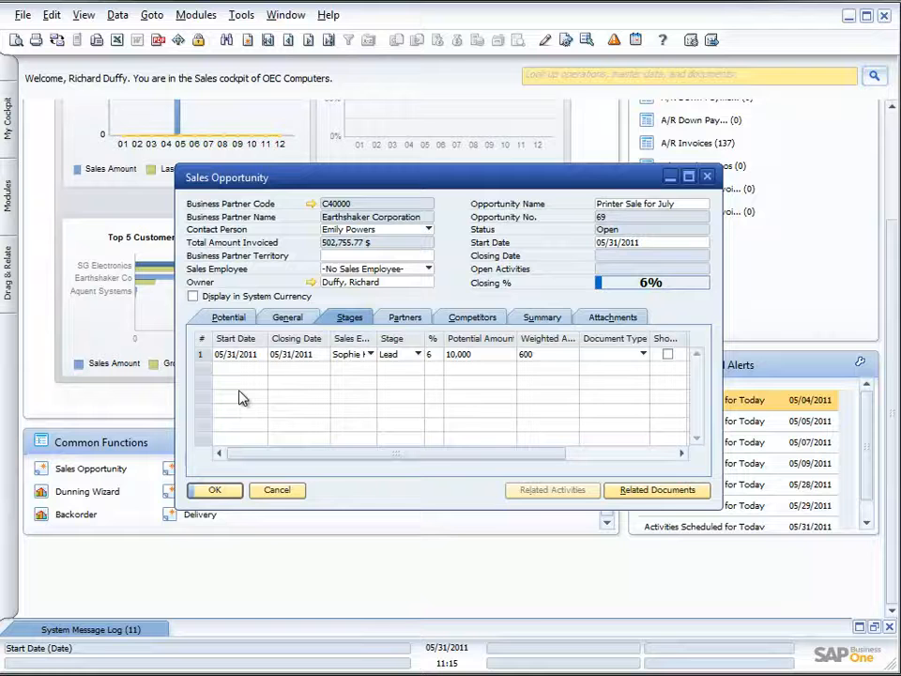
# - Add a second stage row to the opportunity, running from 06/01/2011 to a closing date of 06/14/2011
pyautogui.click(118, 16)
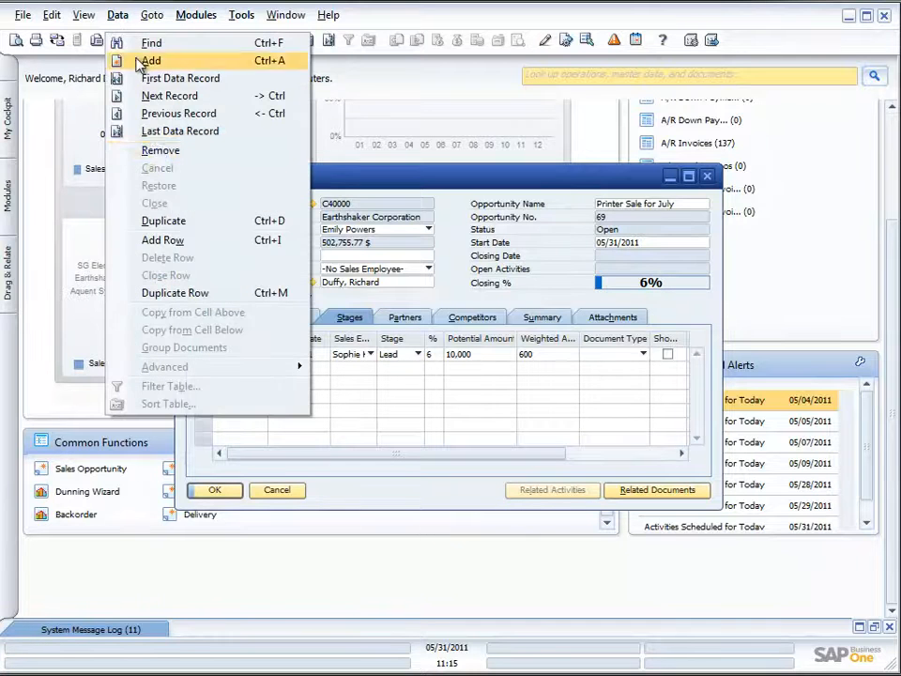
pyautogui.click(184, 242)
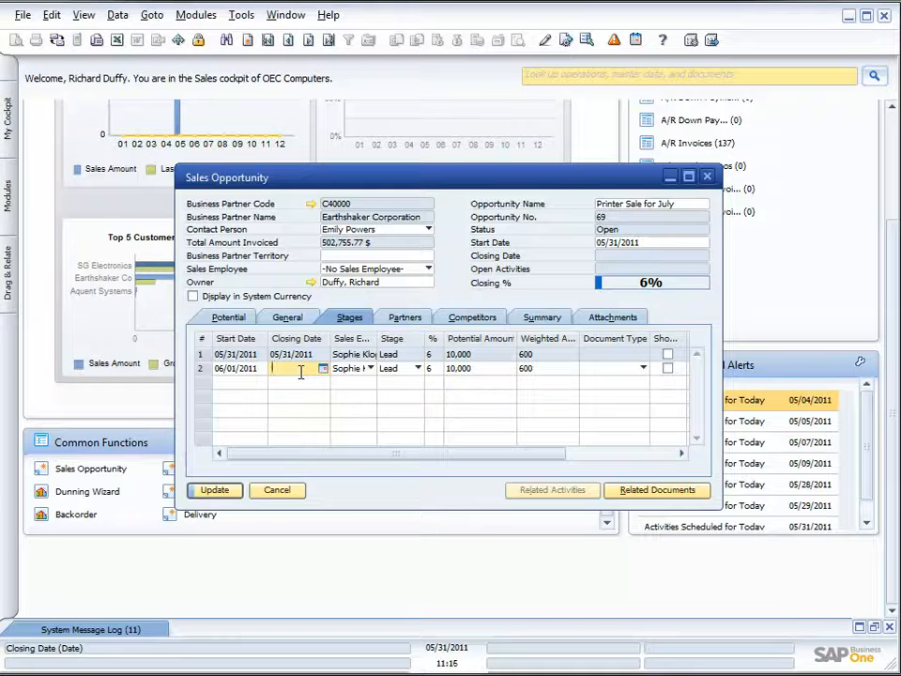
pyautogui.write('06/14/2011')
pyautogui.press('Tab')
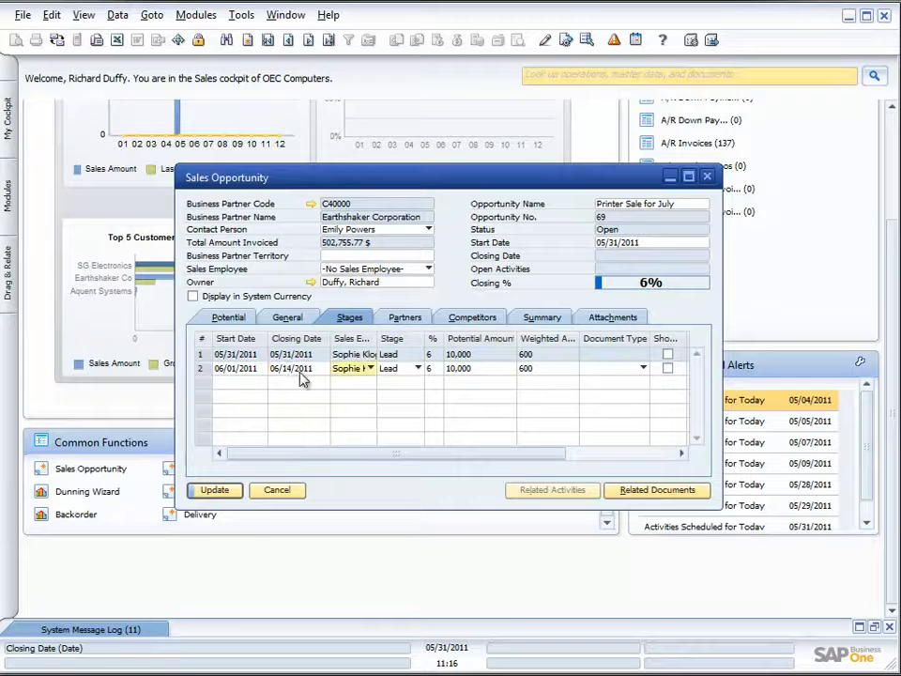
# - Set the new row's stage to Quotation, update the opportunity and close it
pyautogui.click(419, 372)
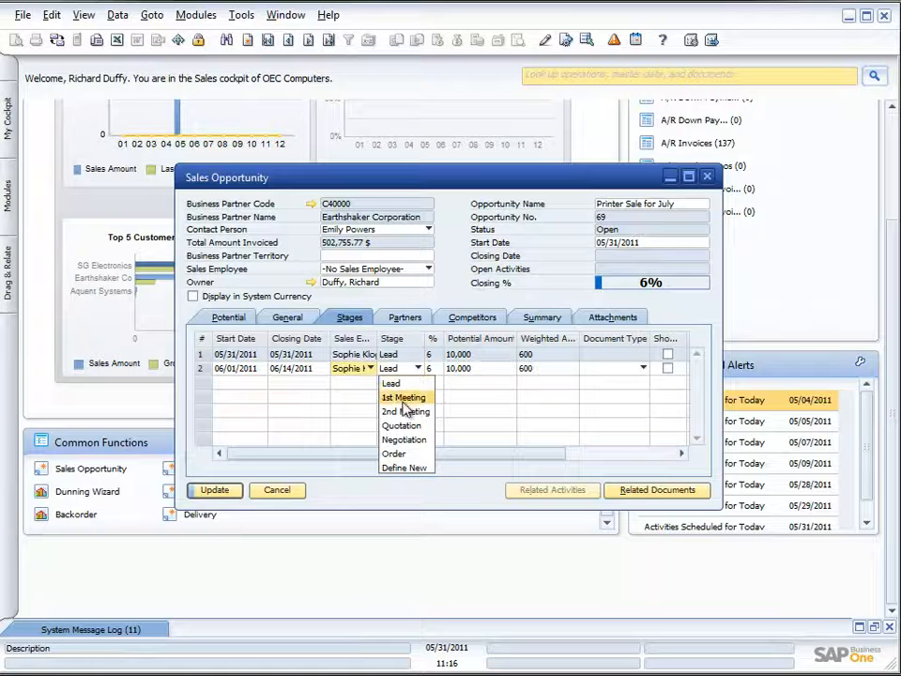
pyautogui.click(402, 427)
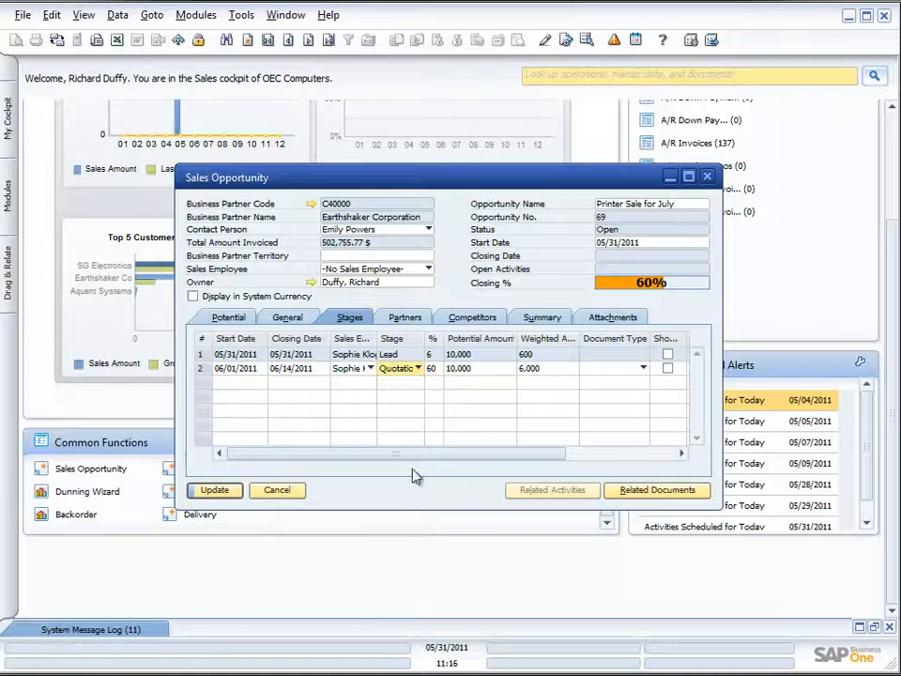
pyautogui.click(215, 490)
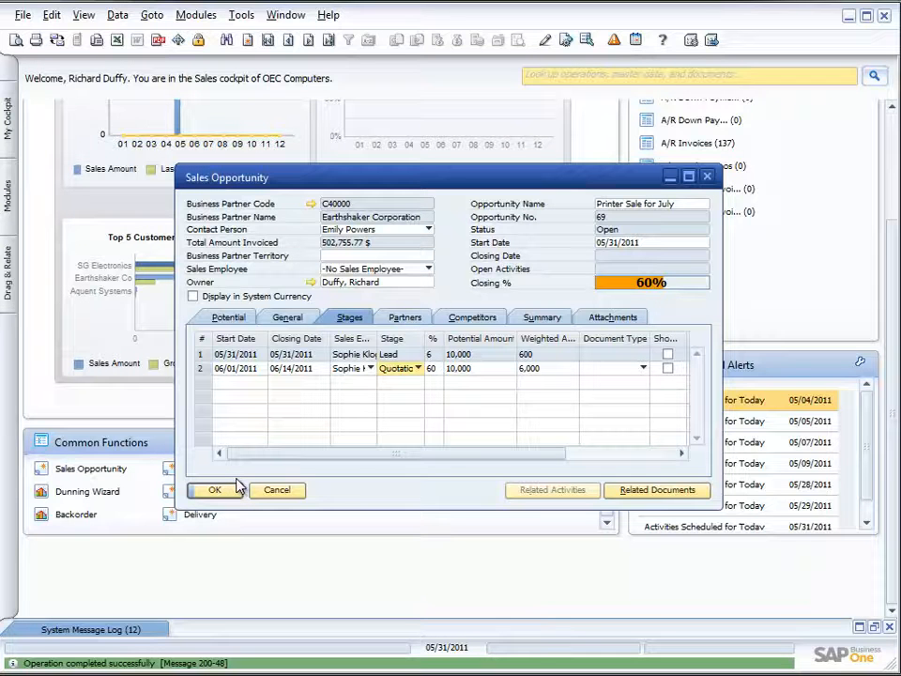
pyautogui.click(237, 489)
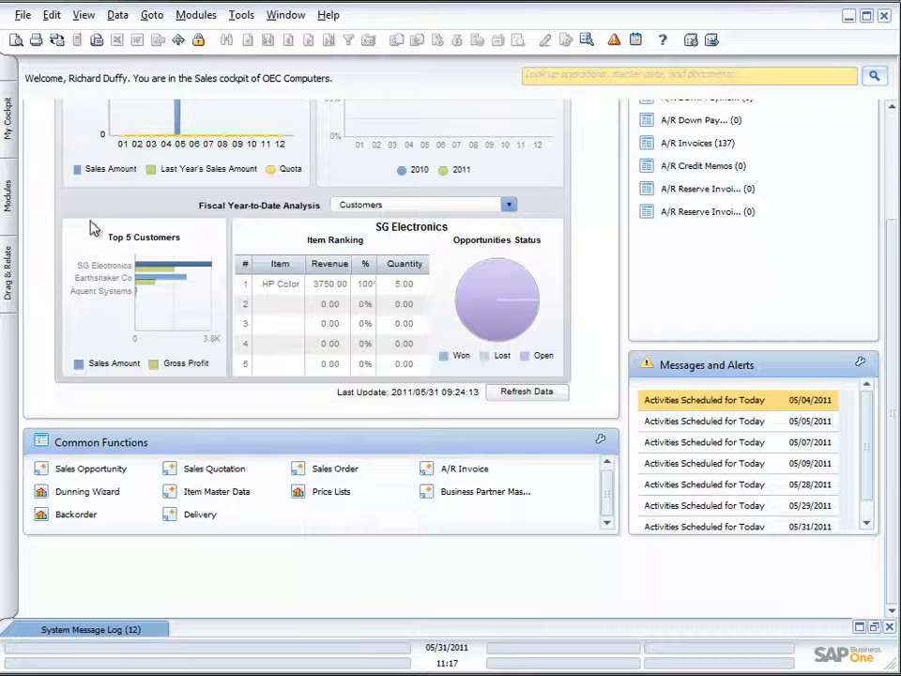
# - Open the selection criteria for the Stage Analysis report from the sales opportunities reports
pyautogui.click(10, 197)
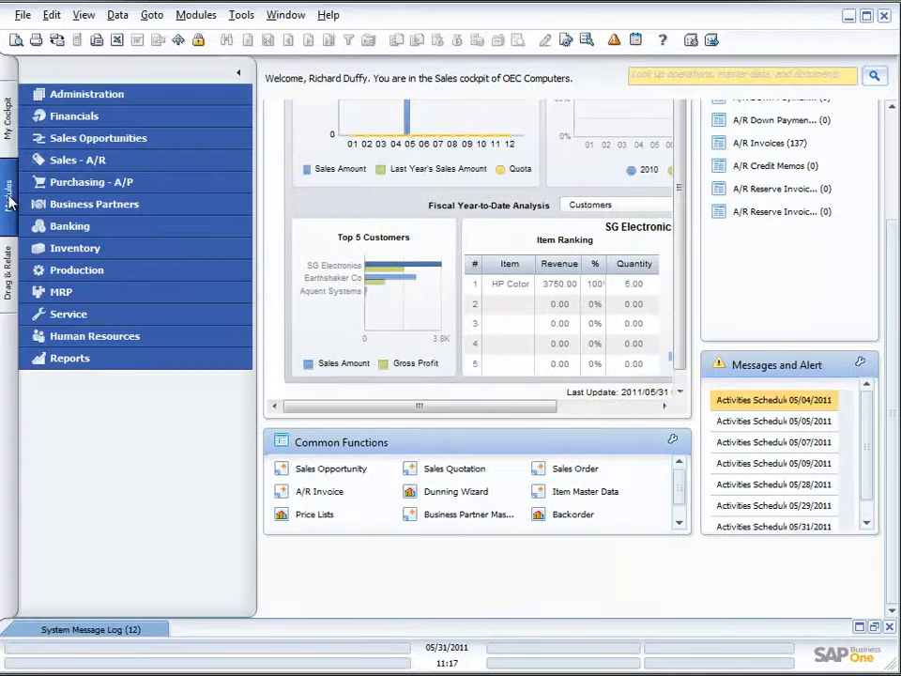
pyautogui.click(88, 141)
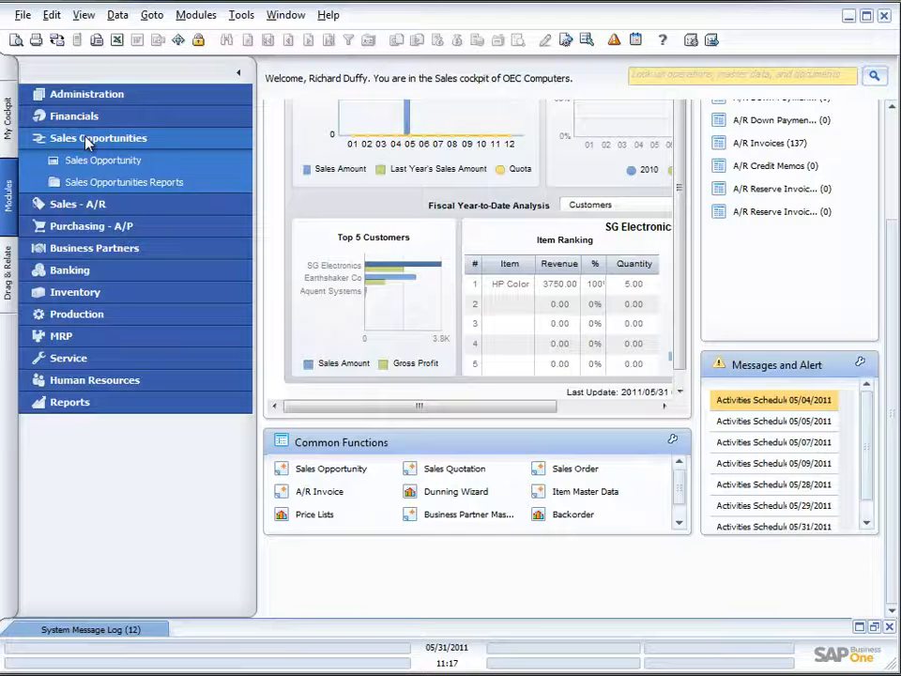
pyautogui.click(93, 184)
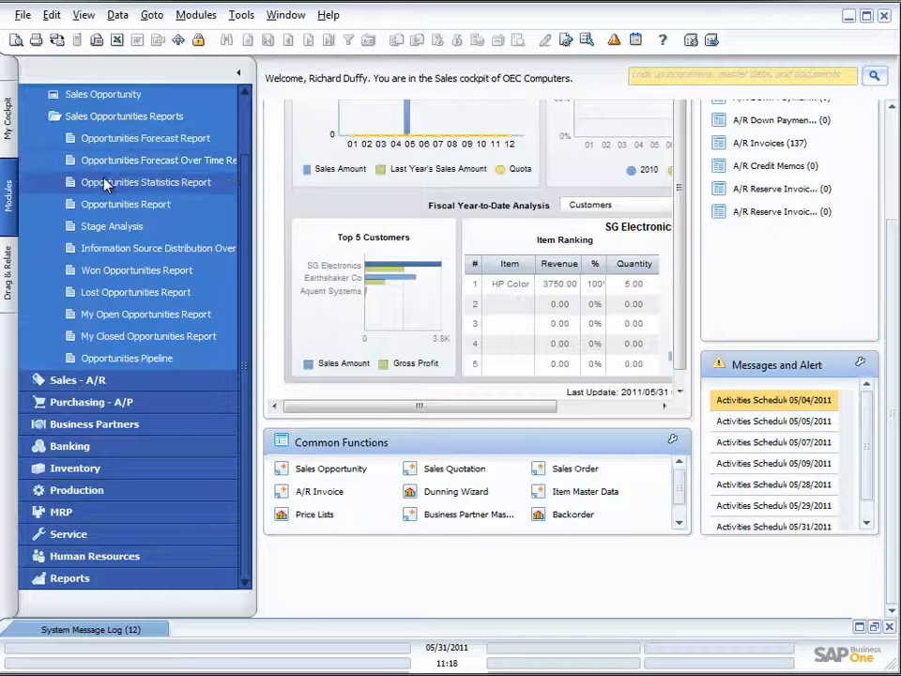
pyautogui.click(102, 230)
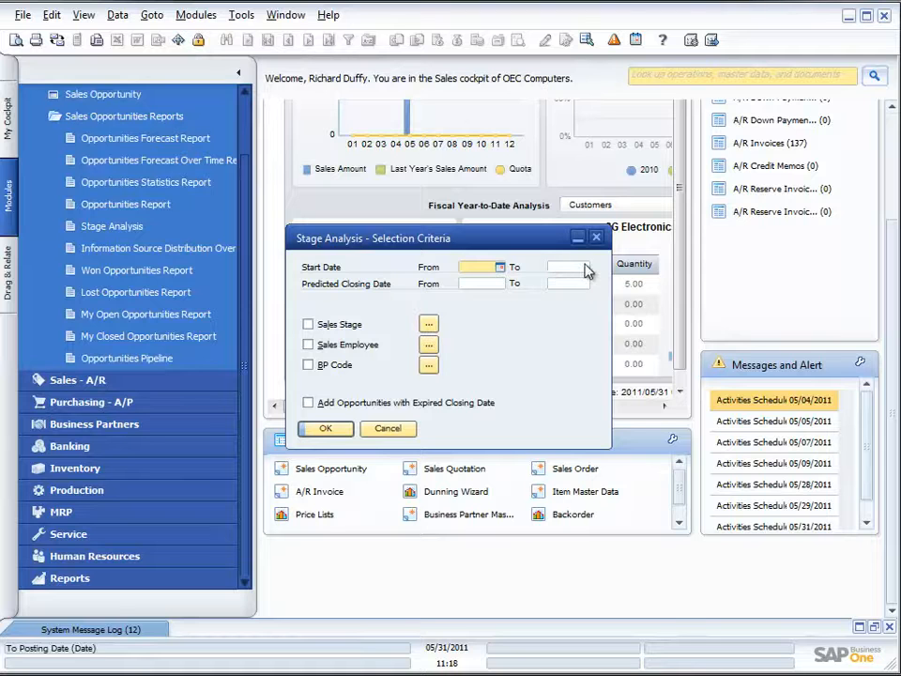
# - Try limiting the stage analysis to the Quotation sales stage and remove that filter again
pyautogui.click(428, 323)
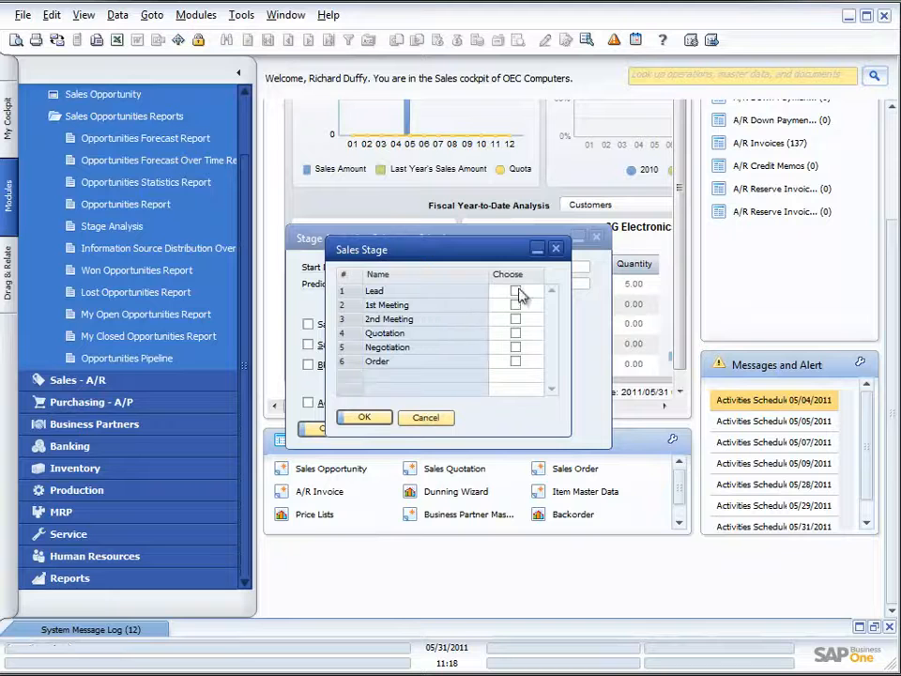
pyautogui.click(515, 334)
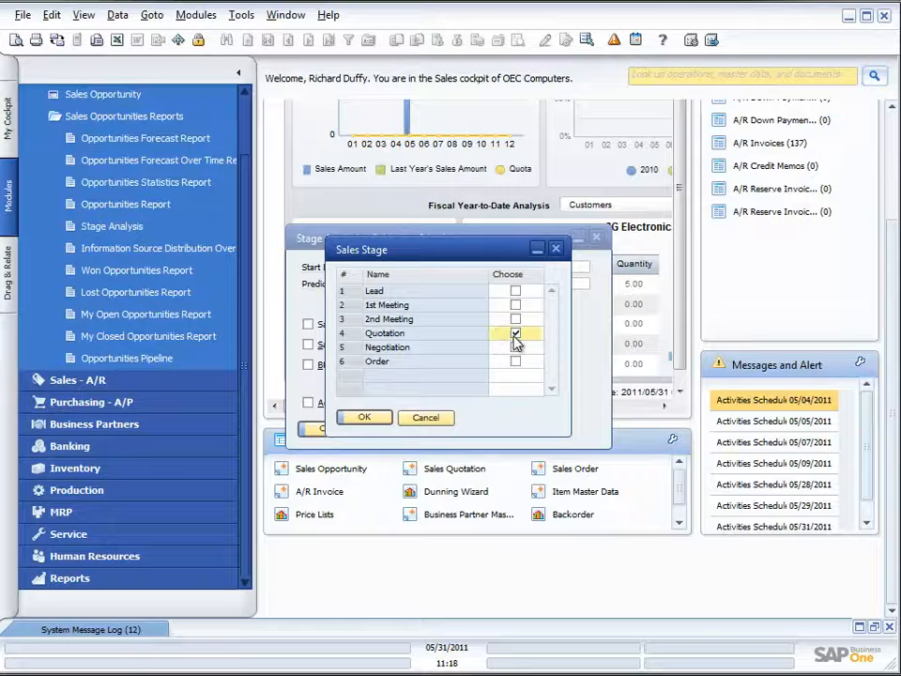
pyautogui.click(362, 417)
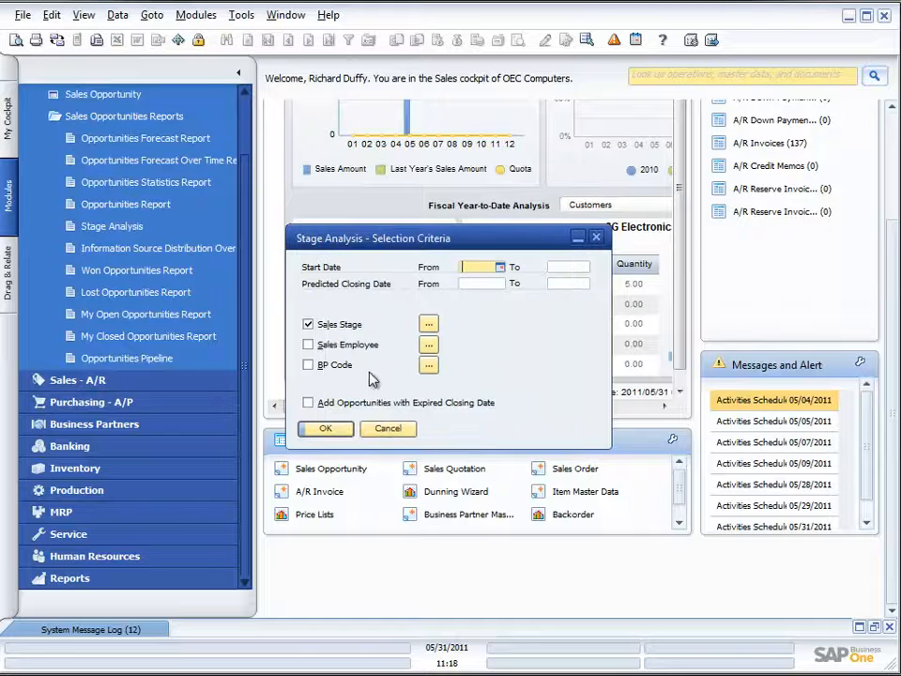
pyautogui.click(308, 324)
# - Try choosing a single sales employee for the stage analysis and leave the employee filter cleared
pyautogui.click(428, 344)
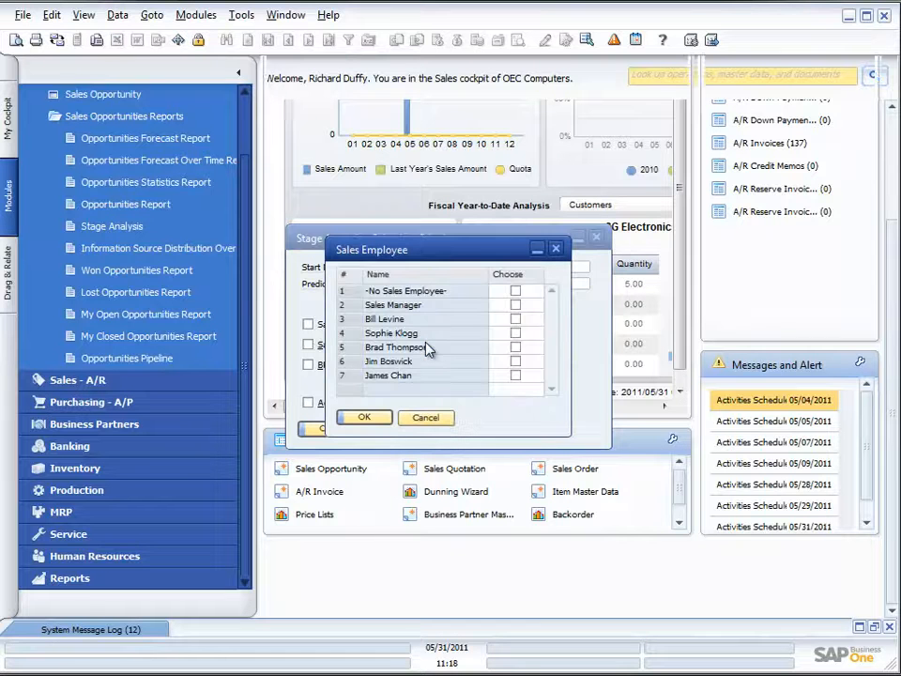
pyautogui.click(516, 334)
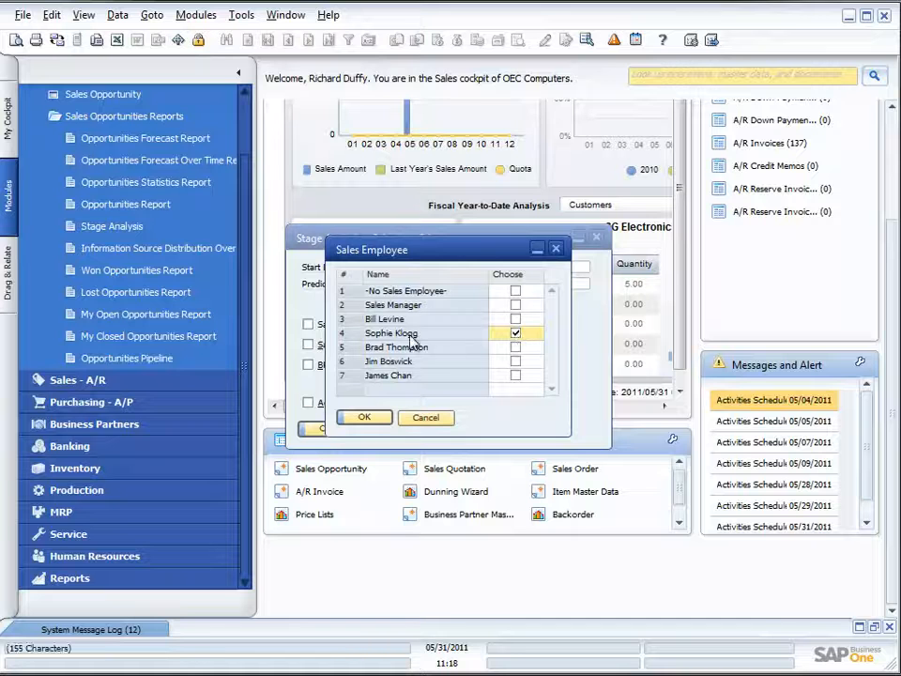
pyautogui.click(515, 335)
pyautogui.click(383, 419)
pyautogui.click(309, 347)
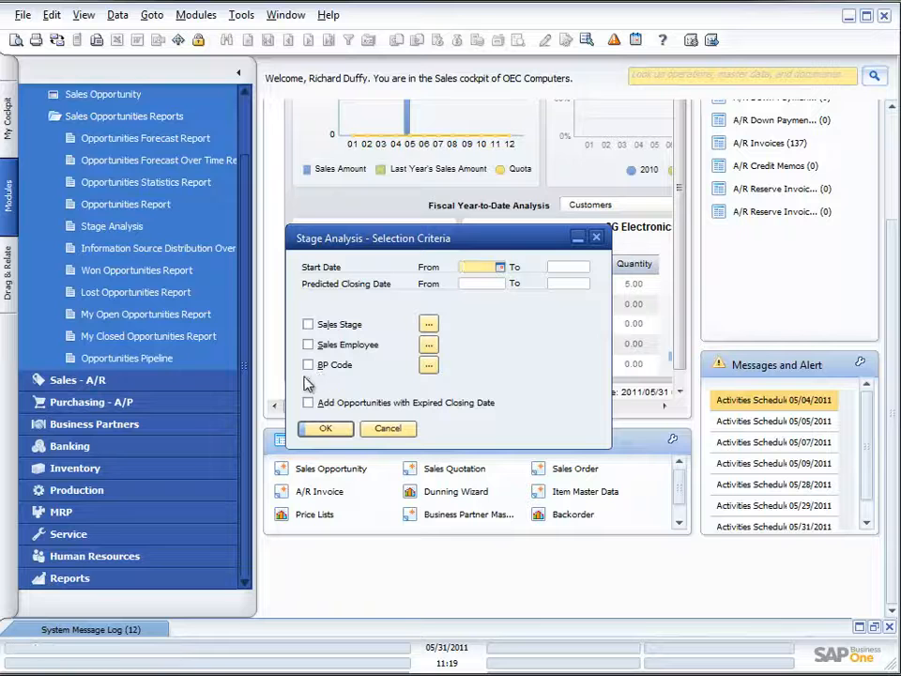
# - Run the stage analysis without filters and enlarge its window to show more sales employees and the chart legend
pyautogui.click(321, 428)
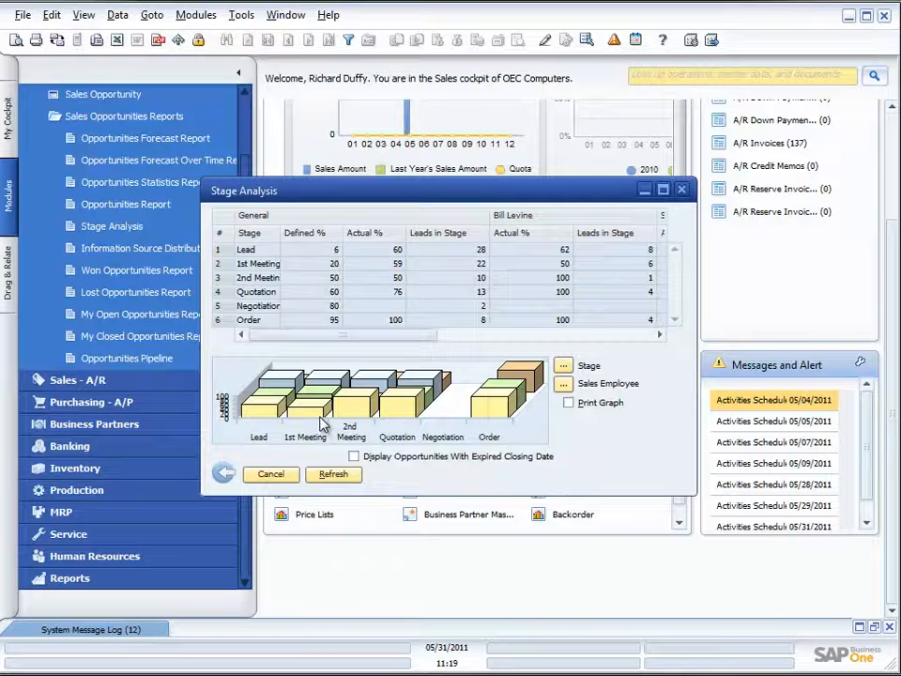
pyautogui.moveTo(335, 197); pyautogui.dragTo(328, 154)
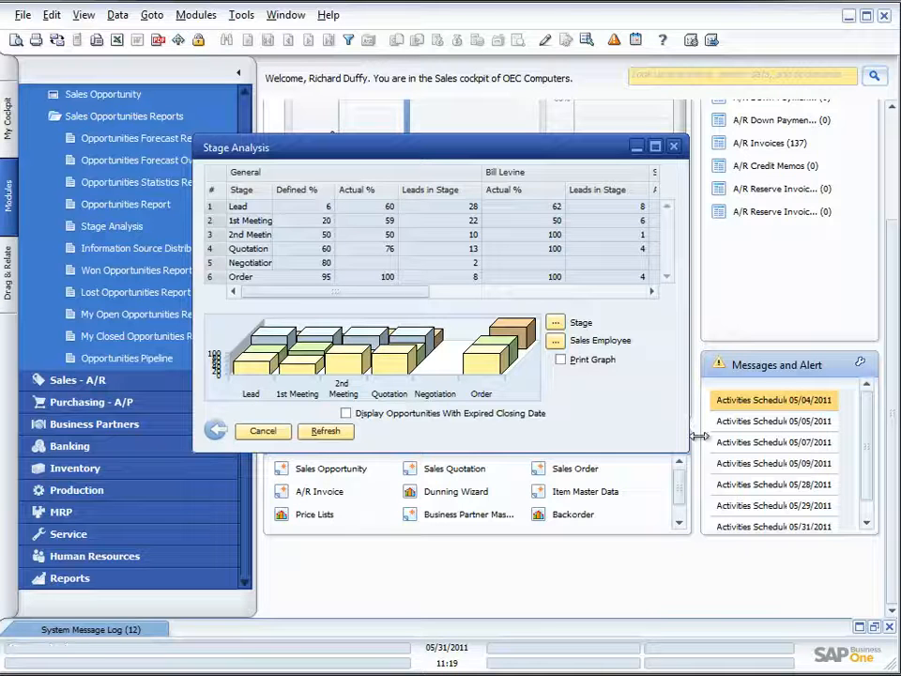
pyautogui.moveTo(688, 452); pyautogui.dragTo(837, 464)
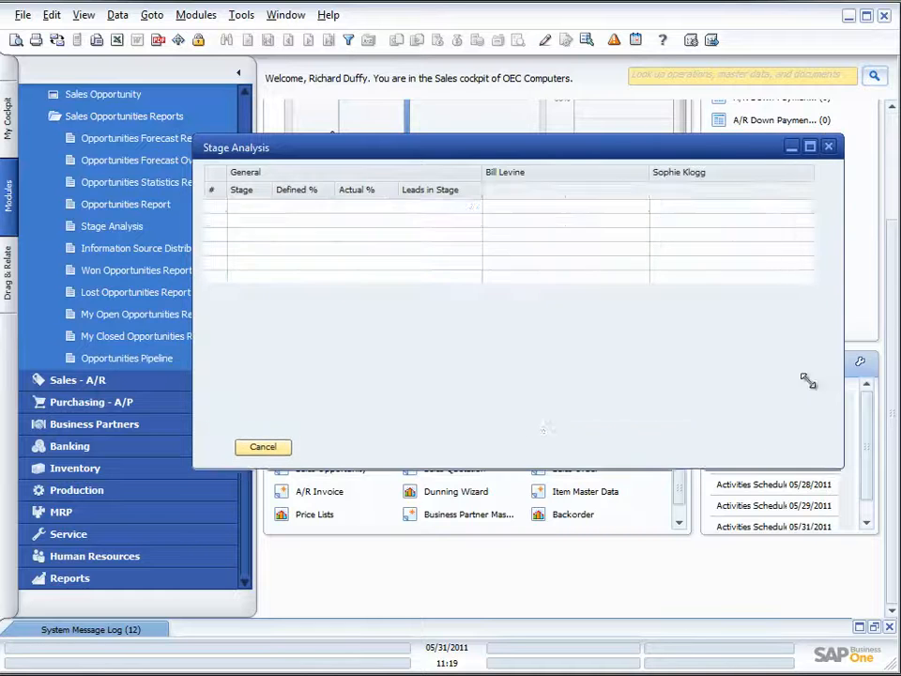
pyautogui.moveTo(541, 146); pyautogui.dragTo(374, 123)
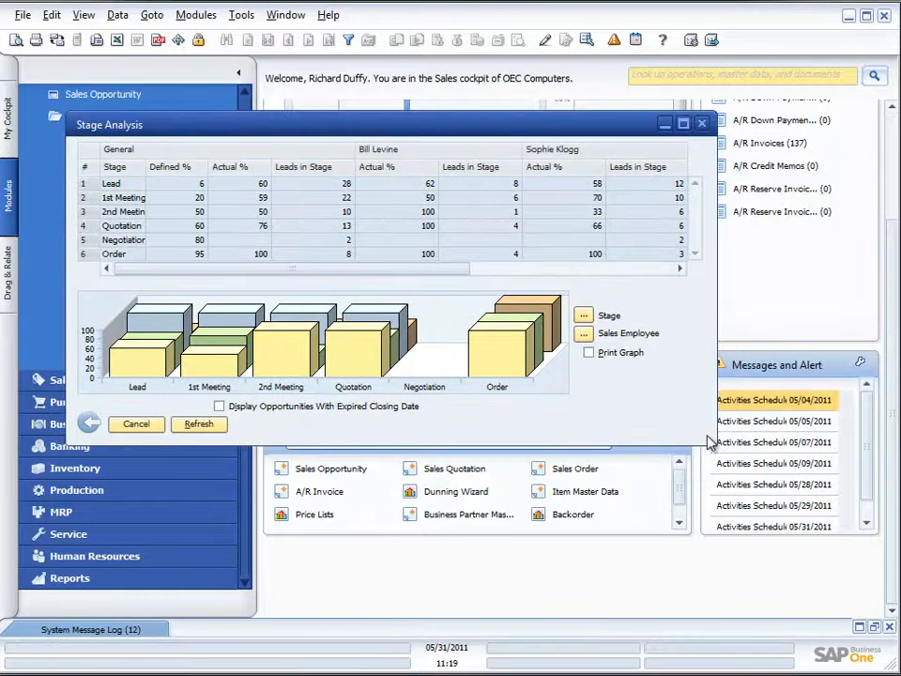
pyautogui.moveTo(708, 438); pyautogui.dragTo(836, 495)
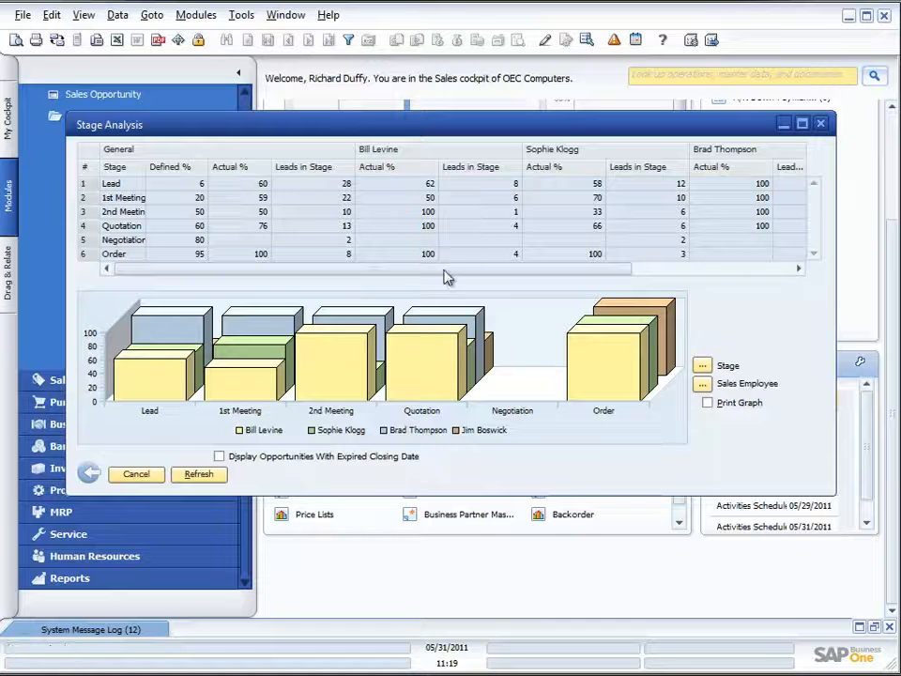
# - Preview the Stage Analysis report without its graph, read it through to the end and close the preview
pyautogui.click(14, 40)
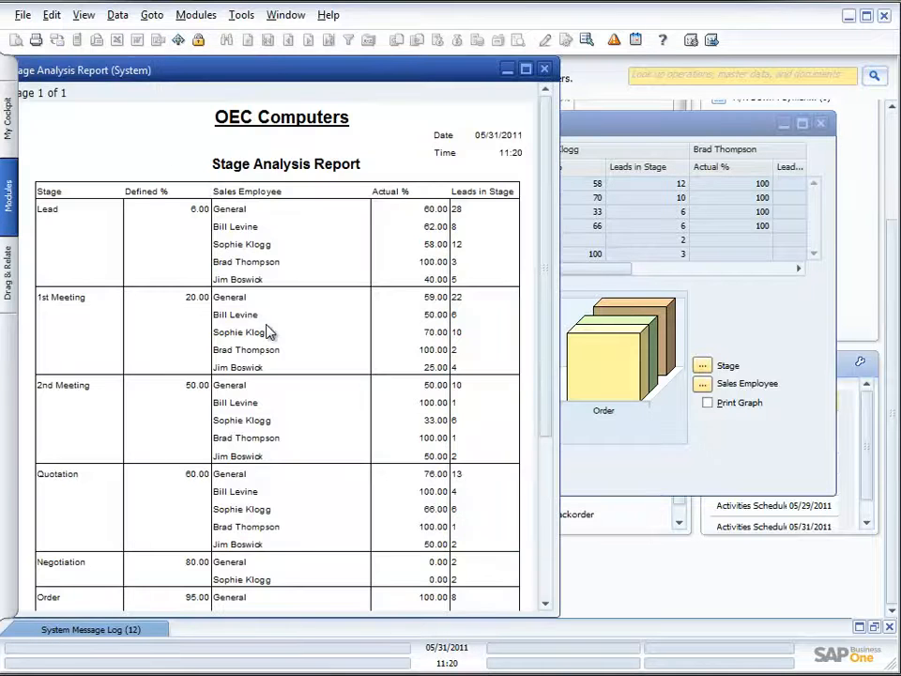
pyautogui.scroll(-4, 268, 331)
pyautogui.scroll(-1, 267, 331)
pyautogui.click(545, 70)
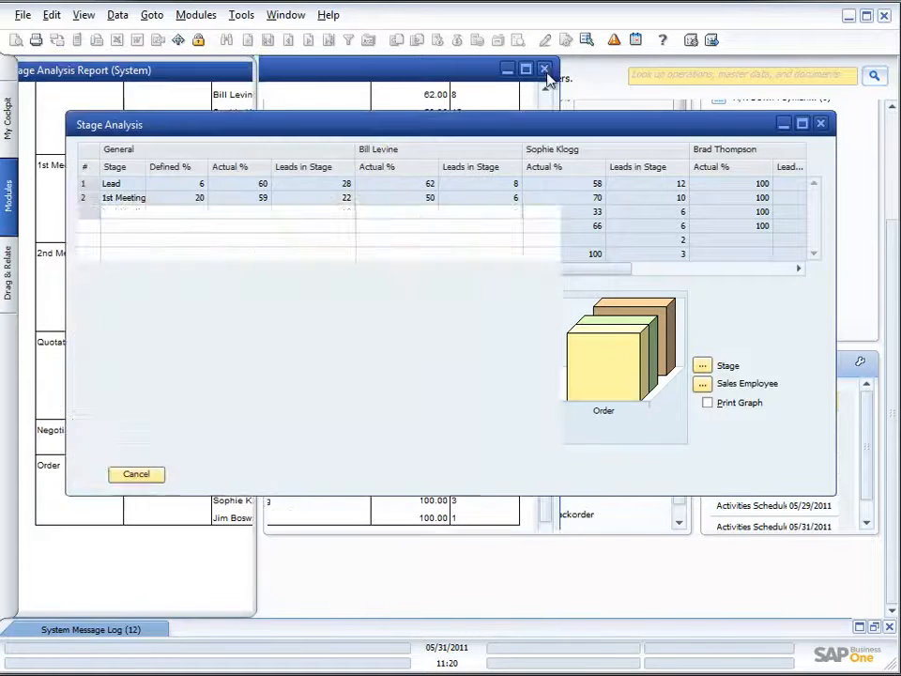
# - Include the graph in the printout, preview the Stage Analysis report down to the chart and close the preview
pyautogui.click(709, 404)
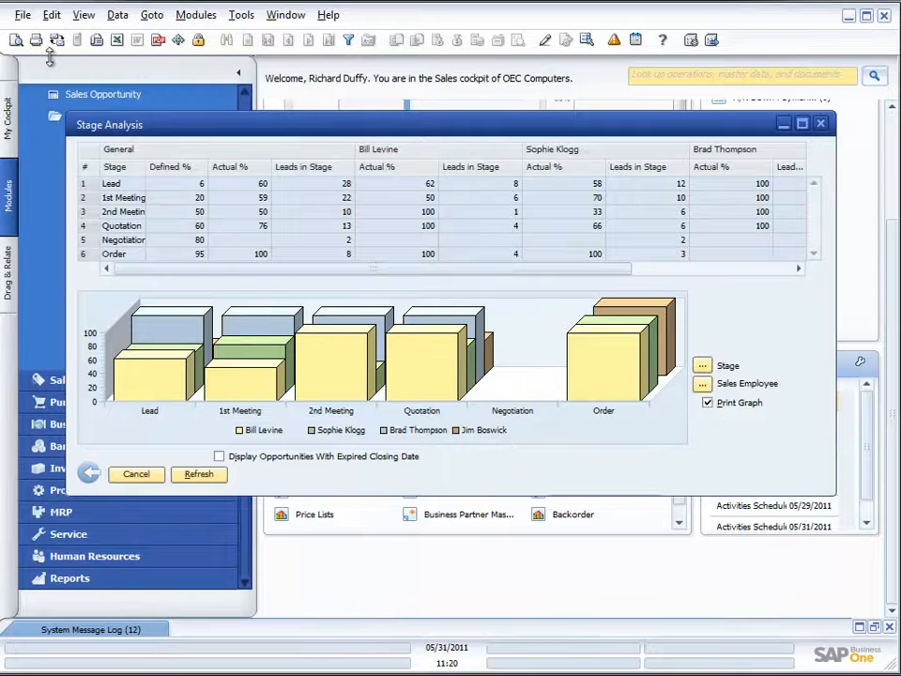
pyautogui.click(16, 40)
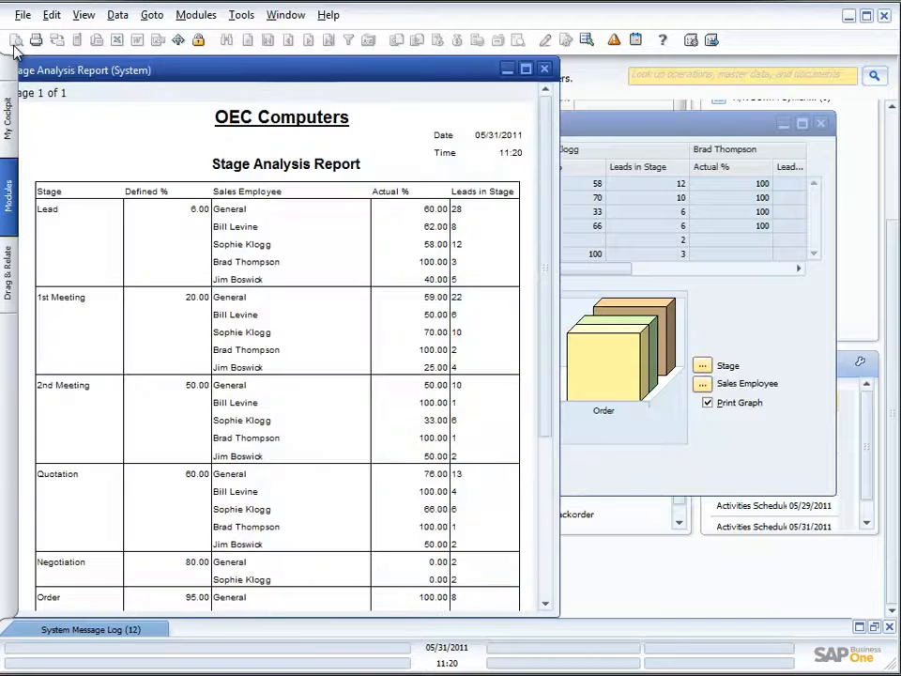
pyautogui.scroll(-4, 262, 366)
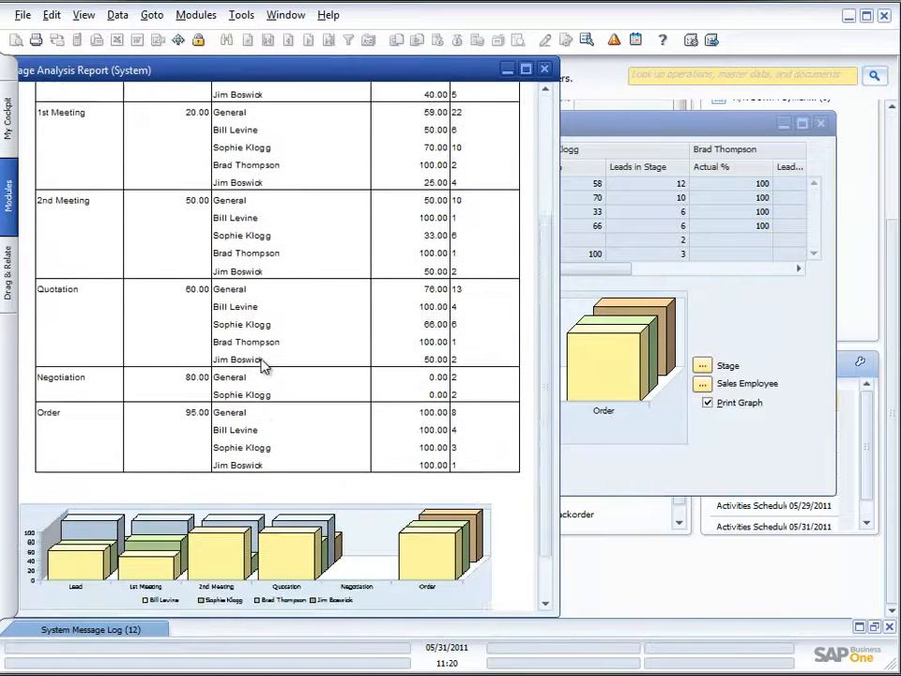
pyautogui.scroll(-2, 263, 366)
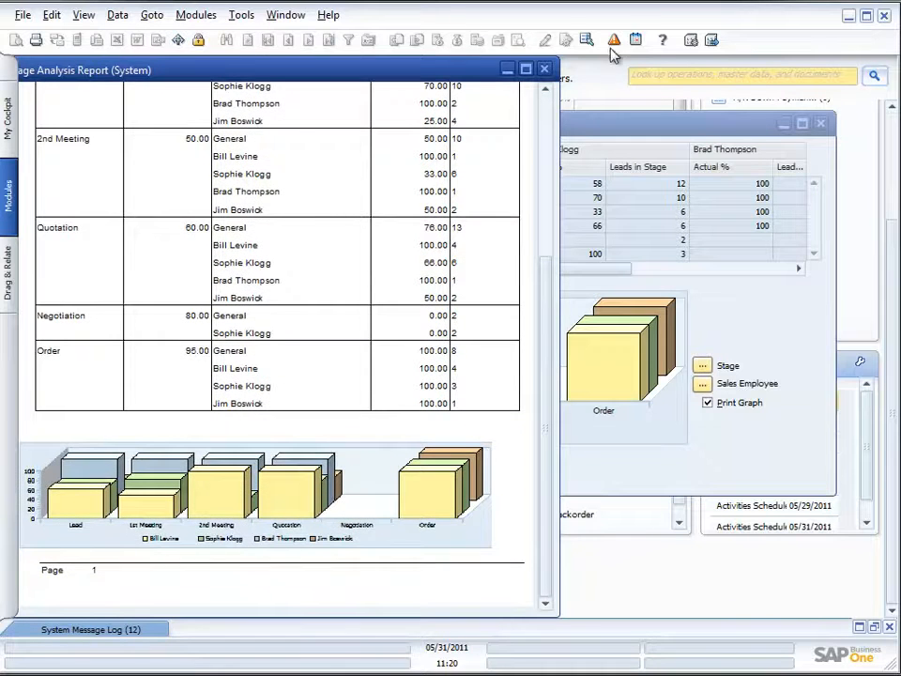
pyautogui.click(544, 68)
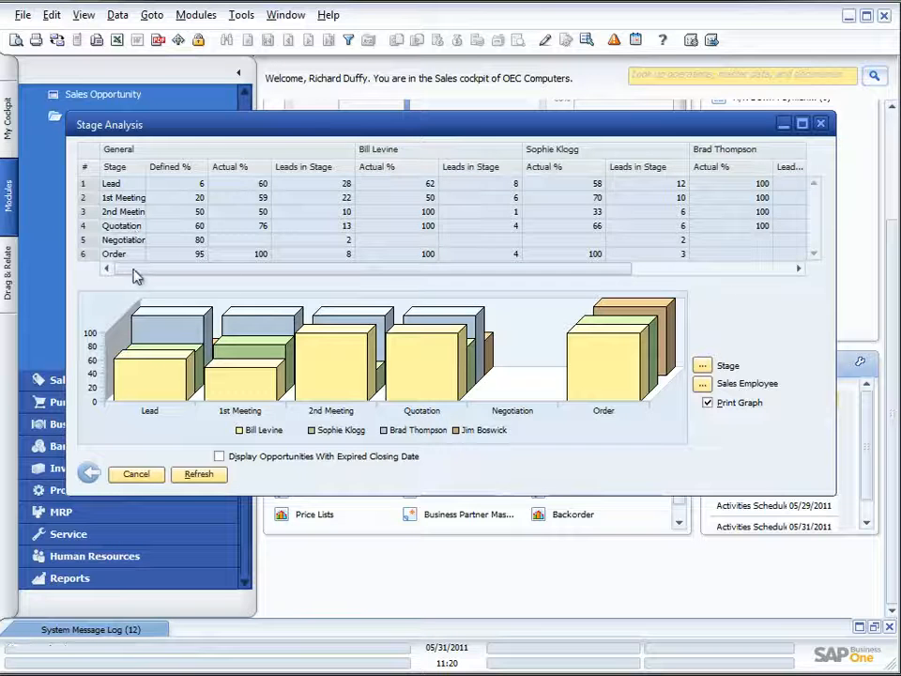
# - Open the detailed analysis for the Quotation stage, refresh it with a 7-day interval, examine it and close it
pyautogui.doubleClick(120, 227)
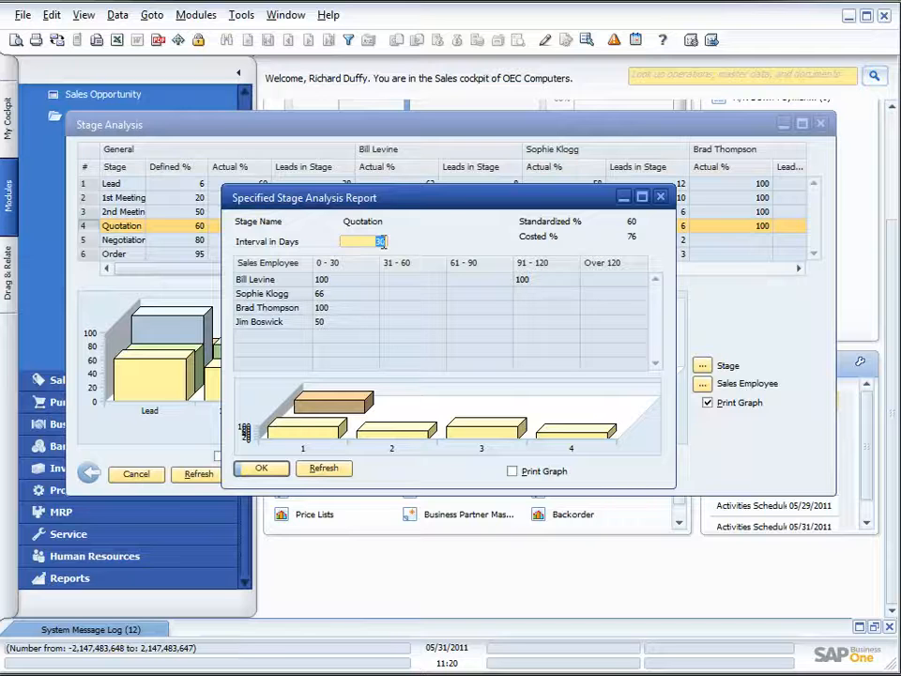
pyautogui.write('7')
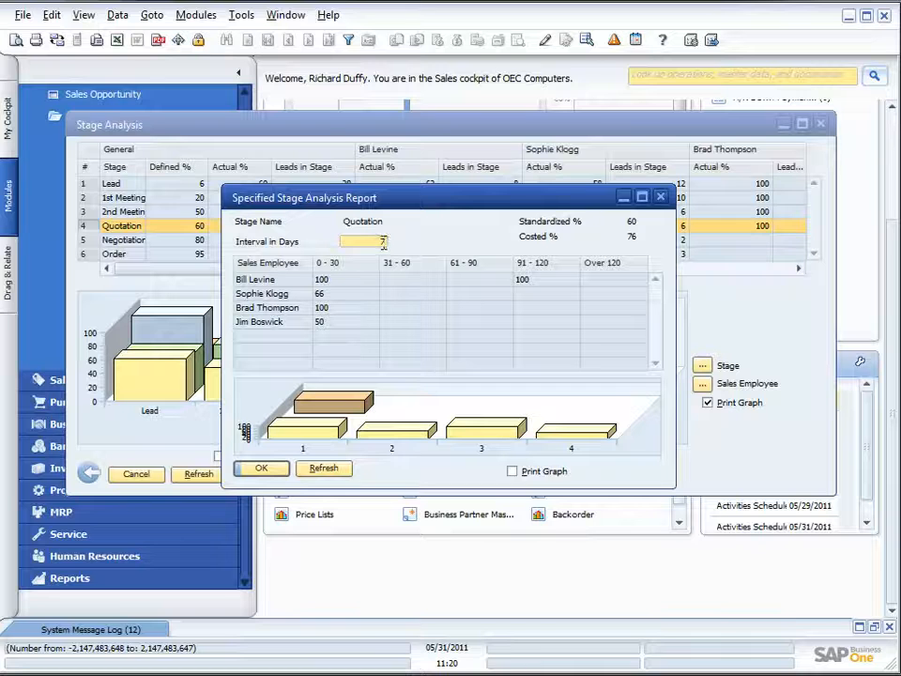
pyautogui.click(329, 473)
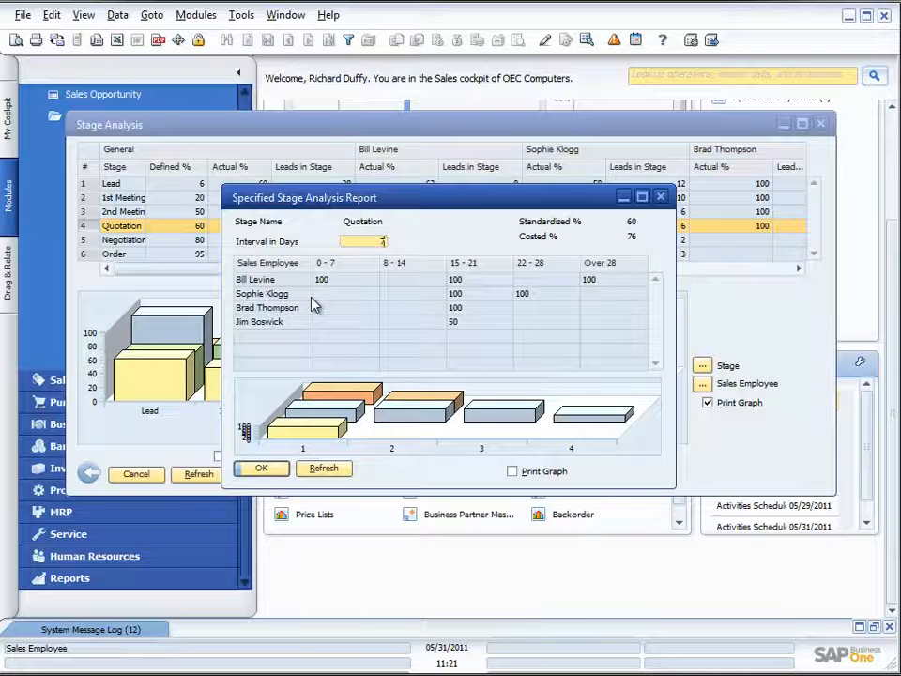
pyautogui.click(661, 196)
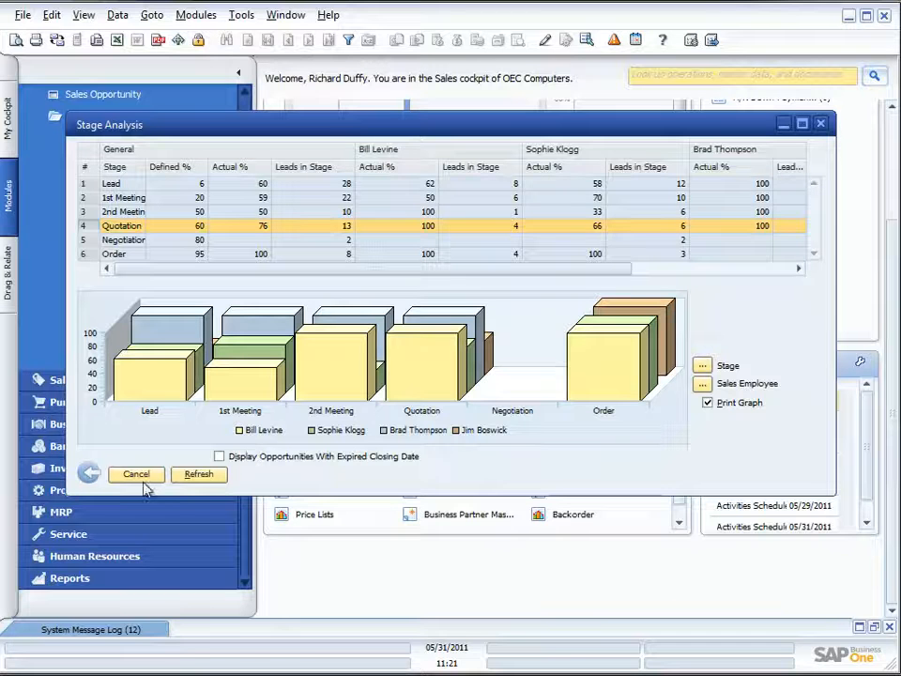
# - Return to the stage analysis selection criteria and run the report again without filters
pyautogui.click(89, 473)
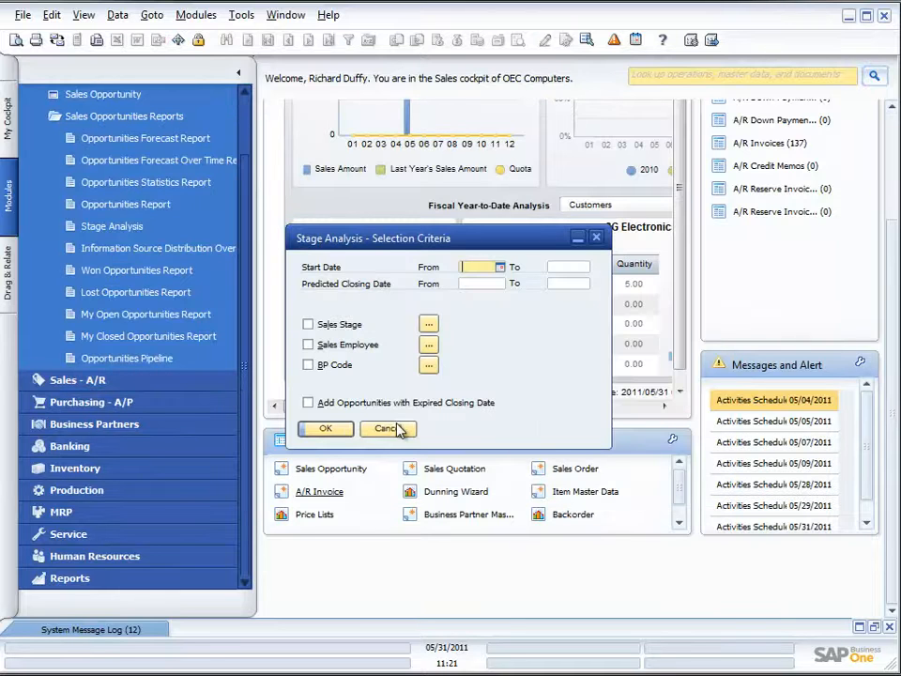
pyautogui.click(343, 429)
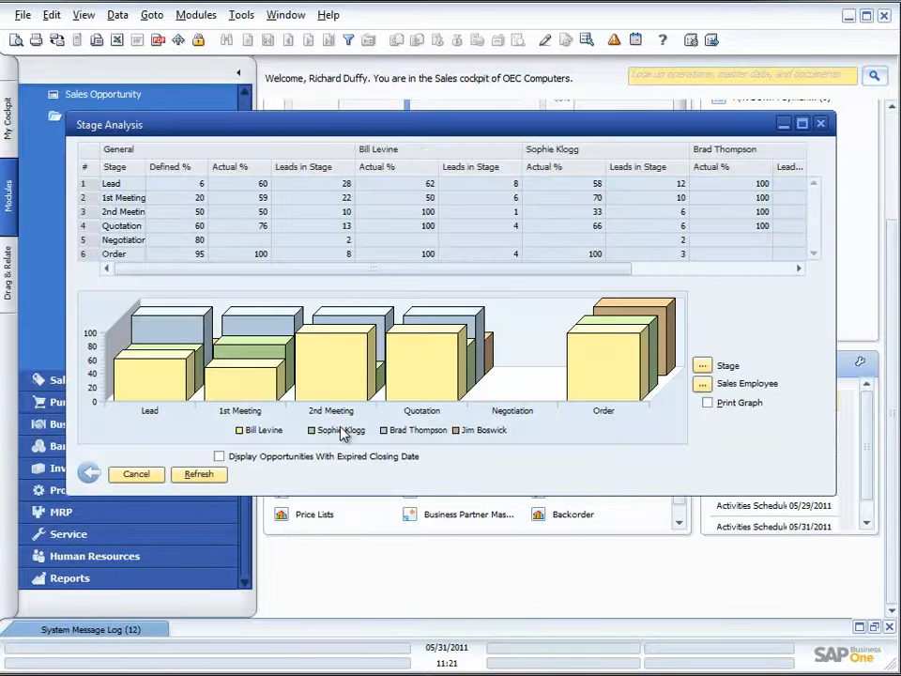
# - Limit the Stage Analysis to the Lead and Quotation stages and refresh the report
pyautogui.click(703, 366)
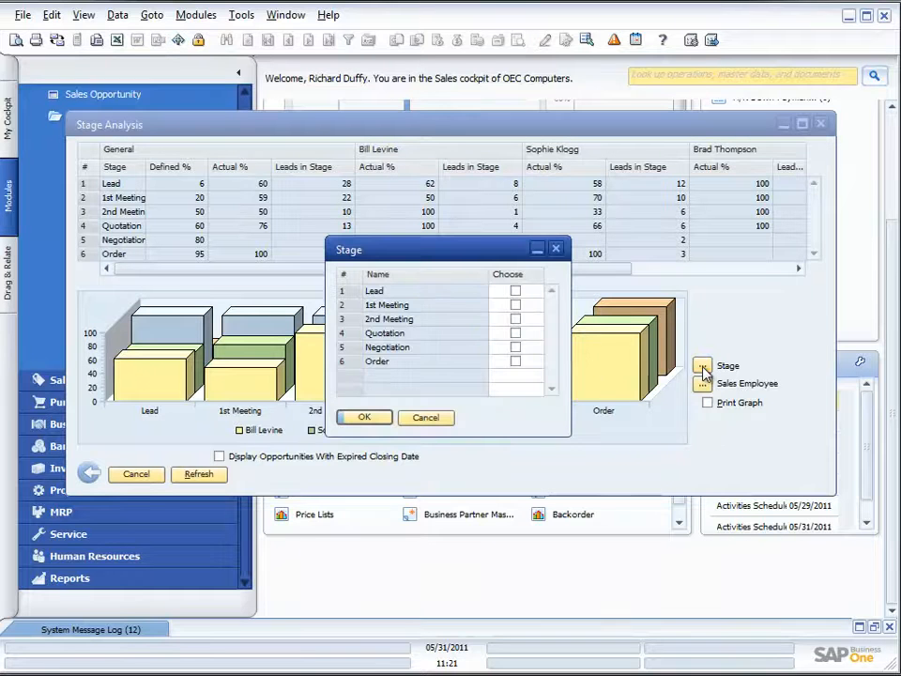
pyautogui.click(516, 334)
pyautogui.click(516, 292)
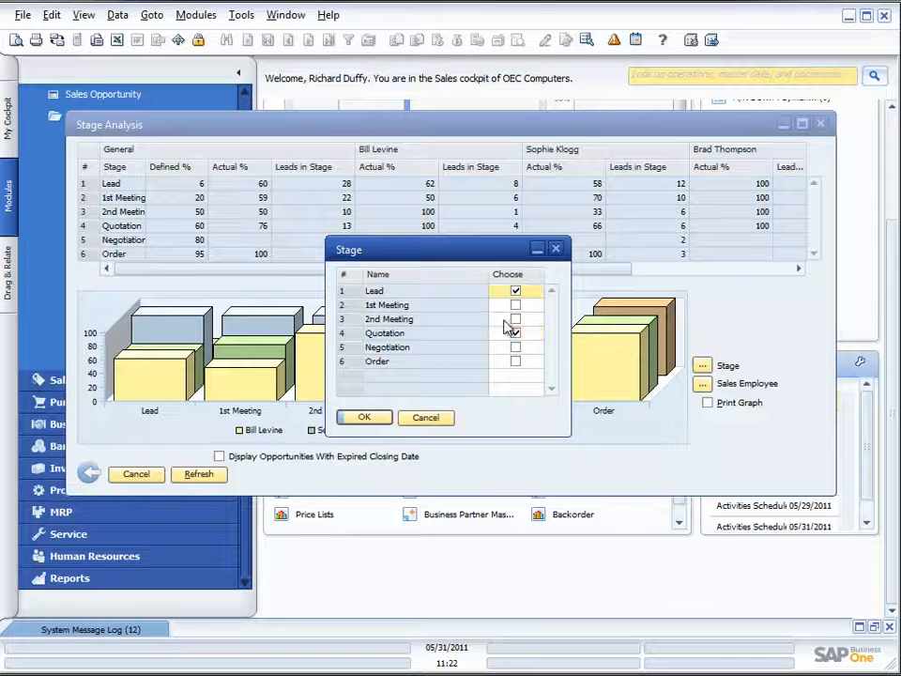
pyautogui.click(375, 419)
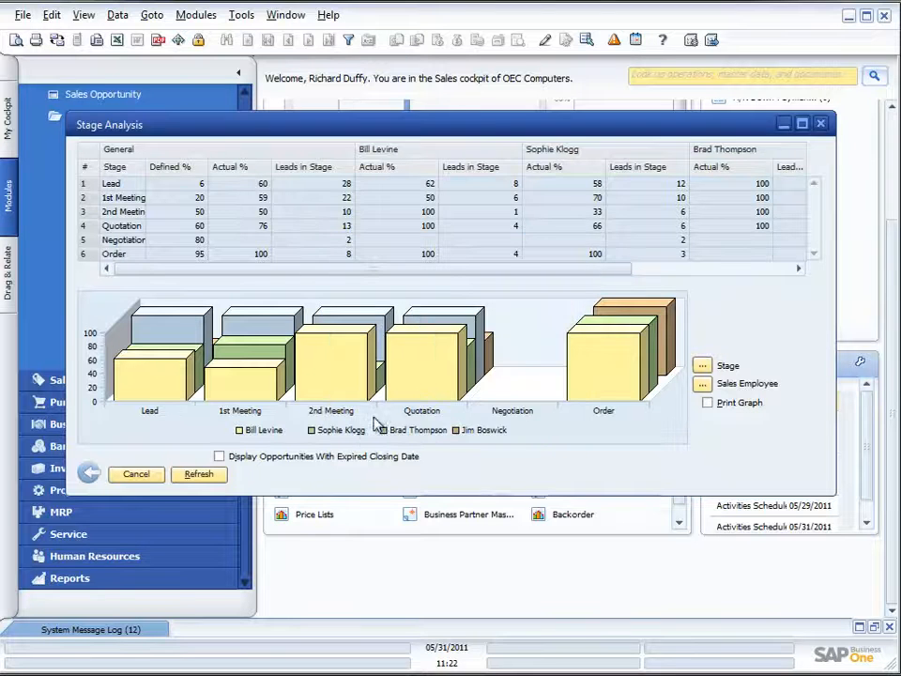
pyautogui.click(201, 475)
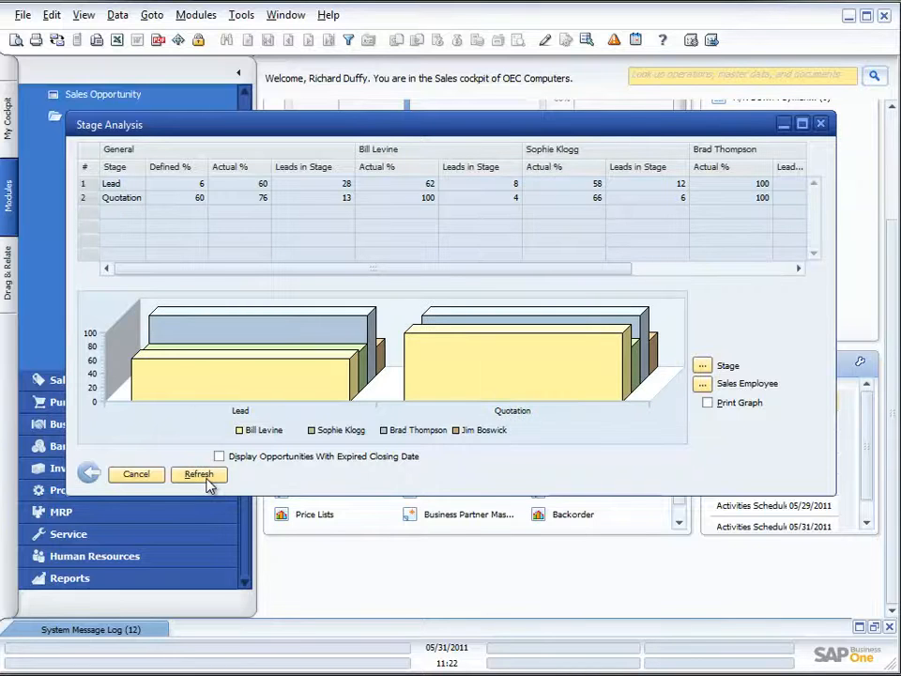
# - Limit the Stage Analysis to the sales employee in row 4 of the selection list and refresh the report
pyautogui.click(703, 385)
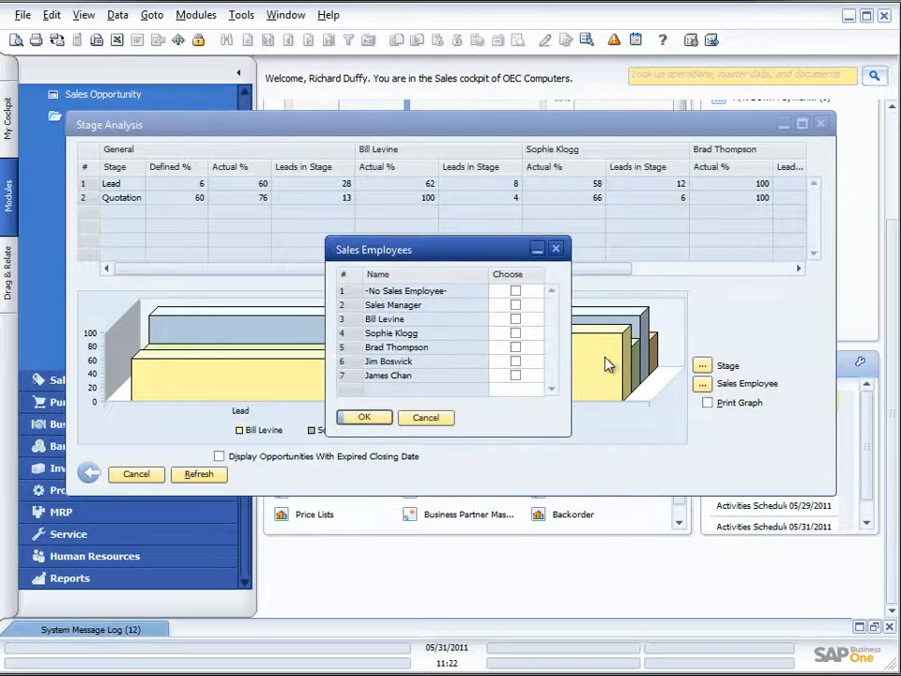
pyautogui.click(518, 335)
pyautogui.click(366, 417)
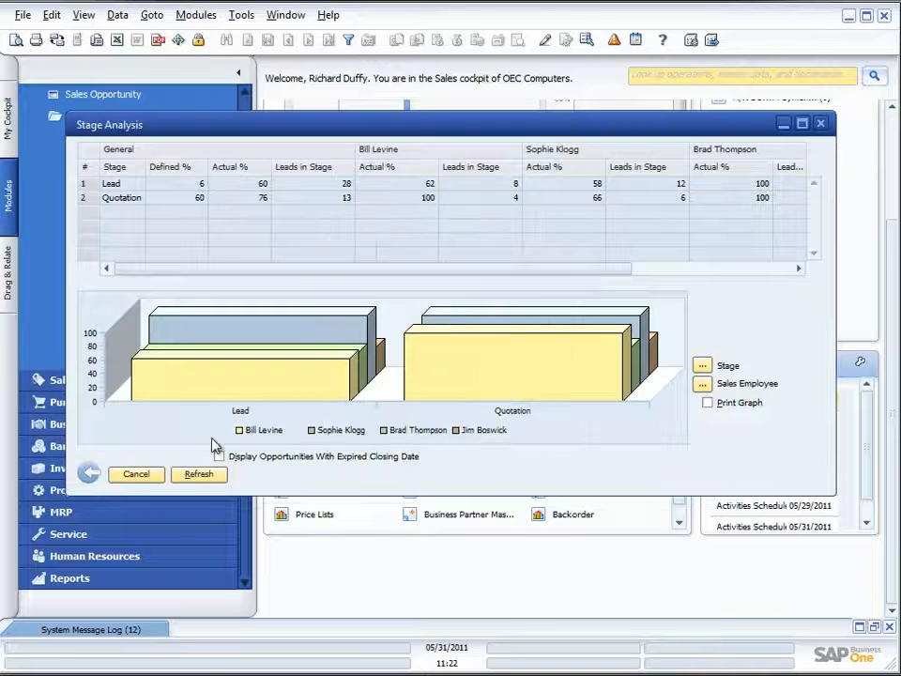
pyautogui.click(198, 474)
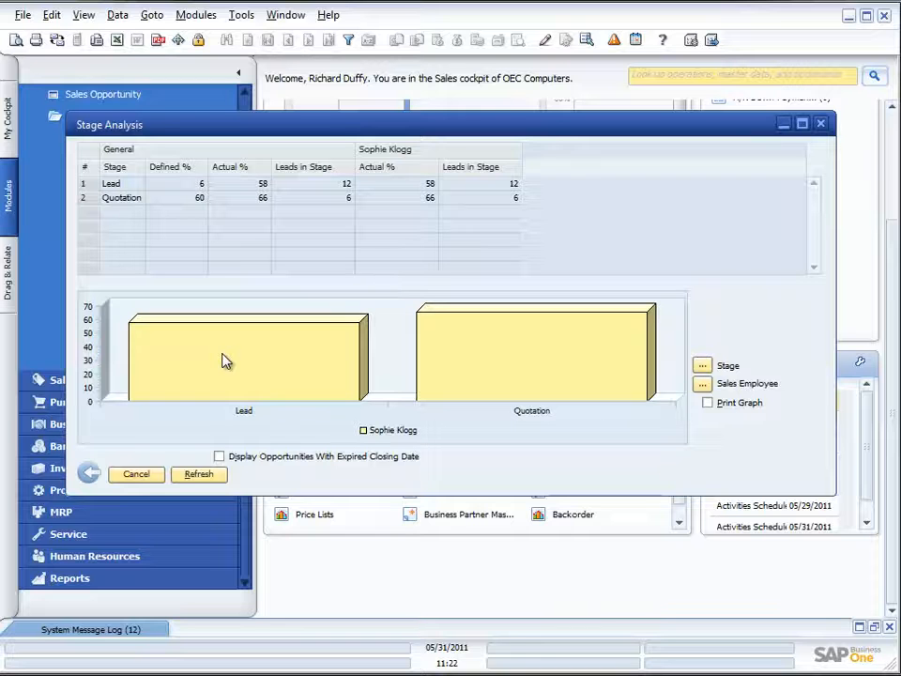
# - Open the sales employee's opportunity list from the Quotation stage detail, widen it to show all columns and sort by Exp. Total in descending order
pyautogui.doubleClick(133, 204)
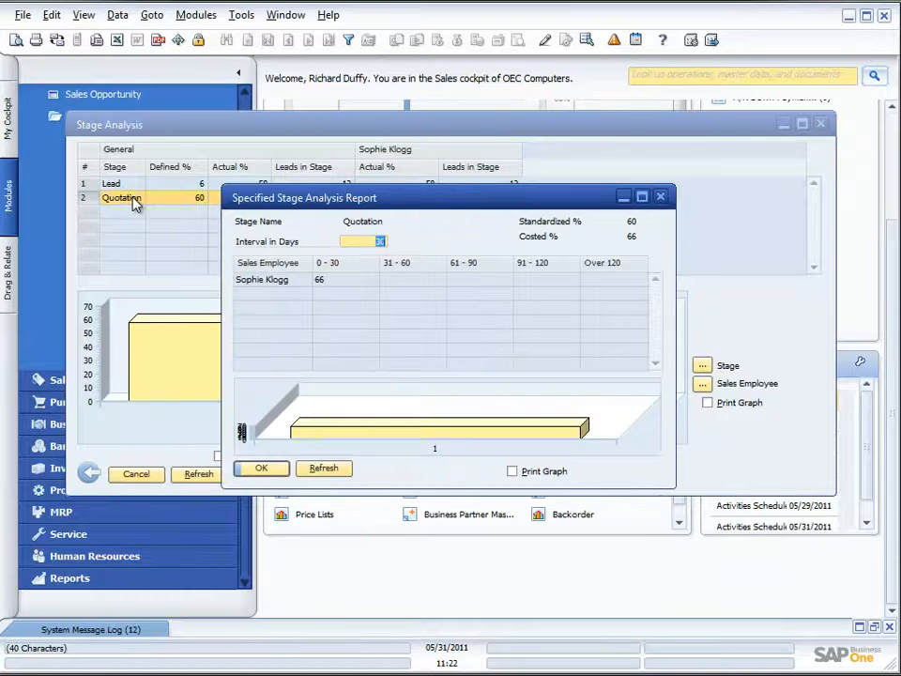
pyautogui.doubleClick(272, 281)
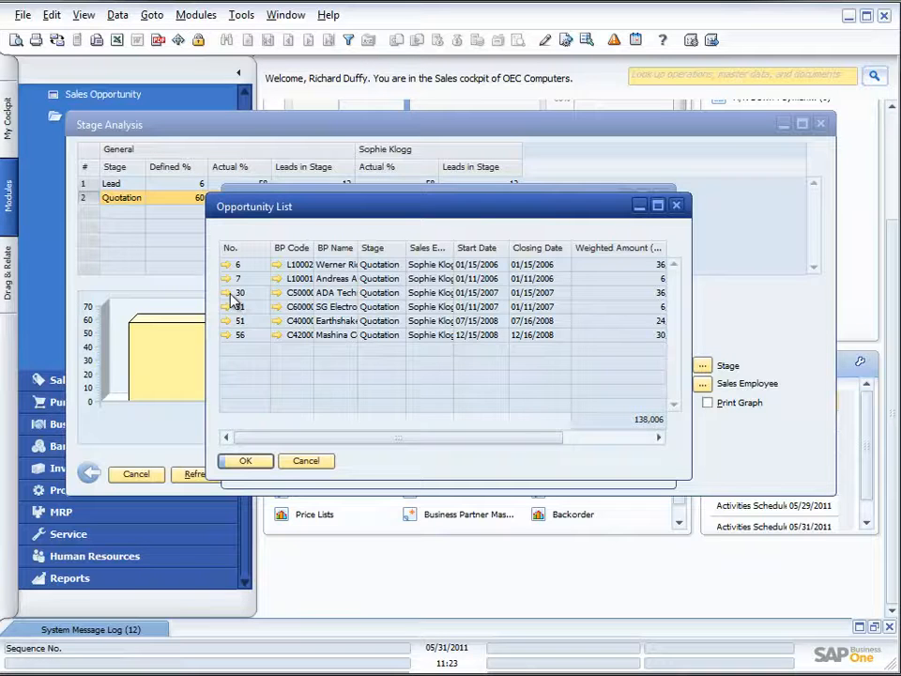
pyautogui.moveTo(690, 404); pyautogui.dragTo(810, 424)
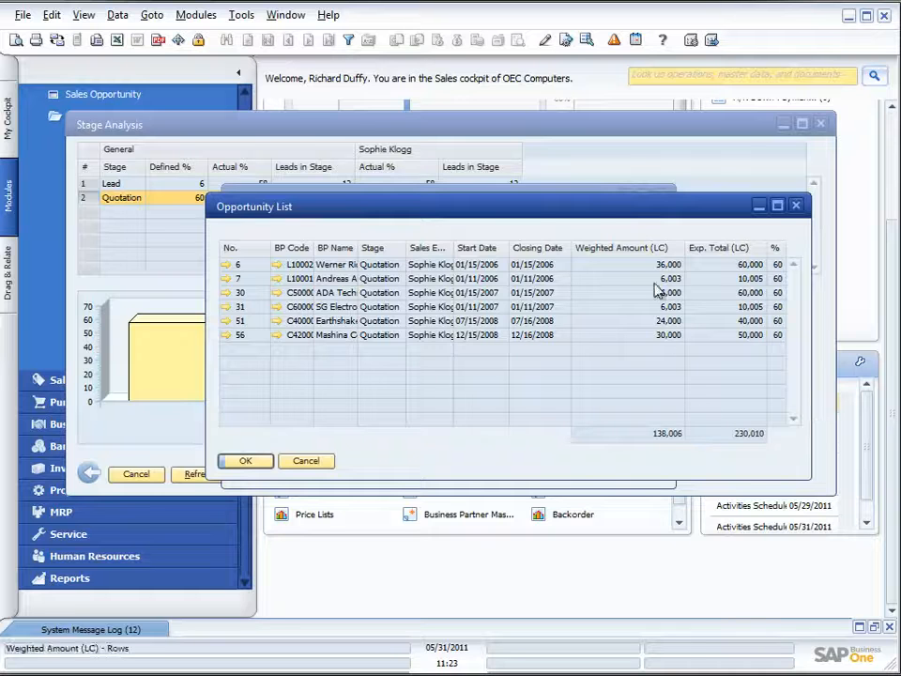
pyautogui.doubleClick(725, 251)
pyautogui.doubleClick(659, 247)
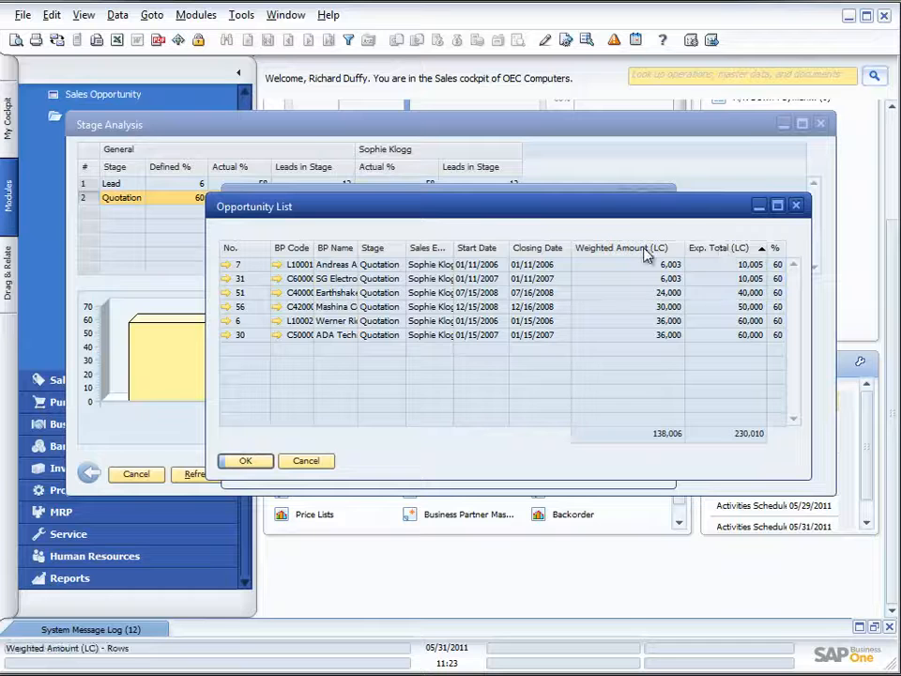
pyautogui.doubleClick(735, 250)
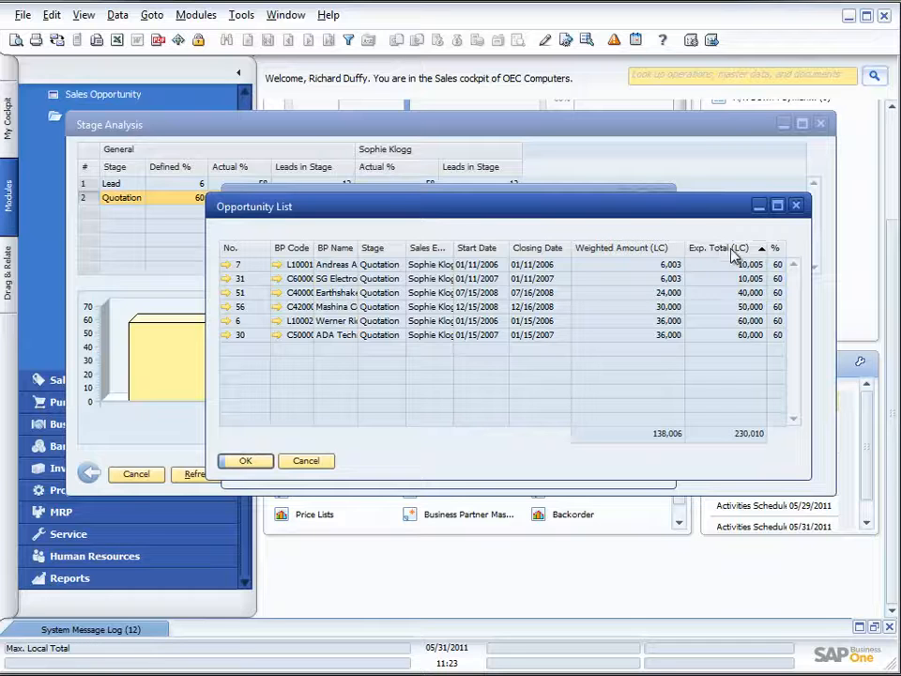
pyautogui.doubleClick(733, 251)
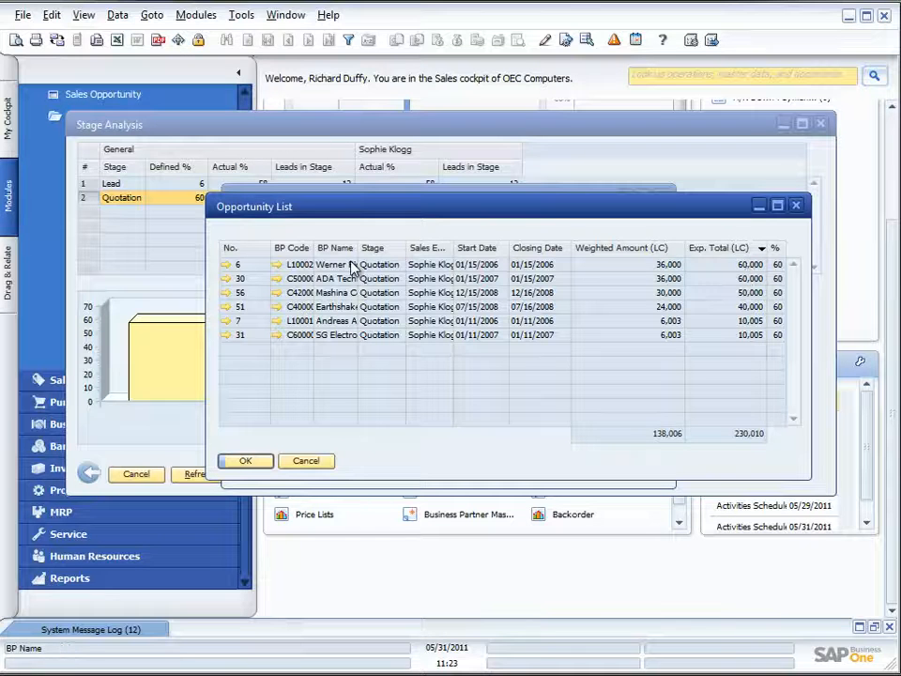
# - Open the first opportunity in the sorted list, check its available actions and try to view its related documents
pyautogui.click(229, 268)
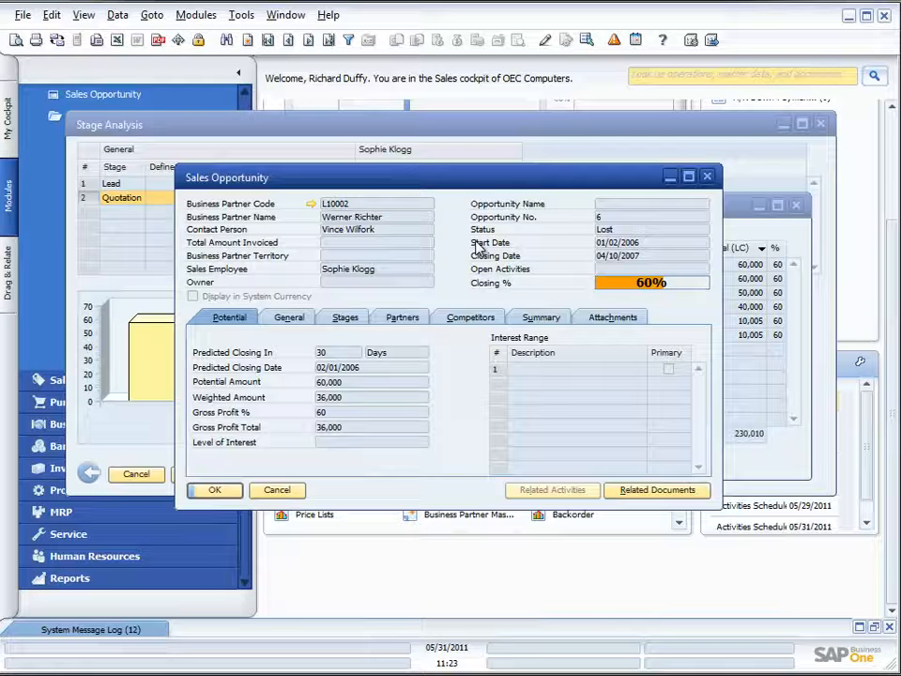
pyautogui.rightClick(399, 494)
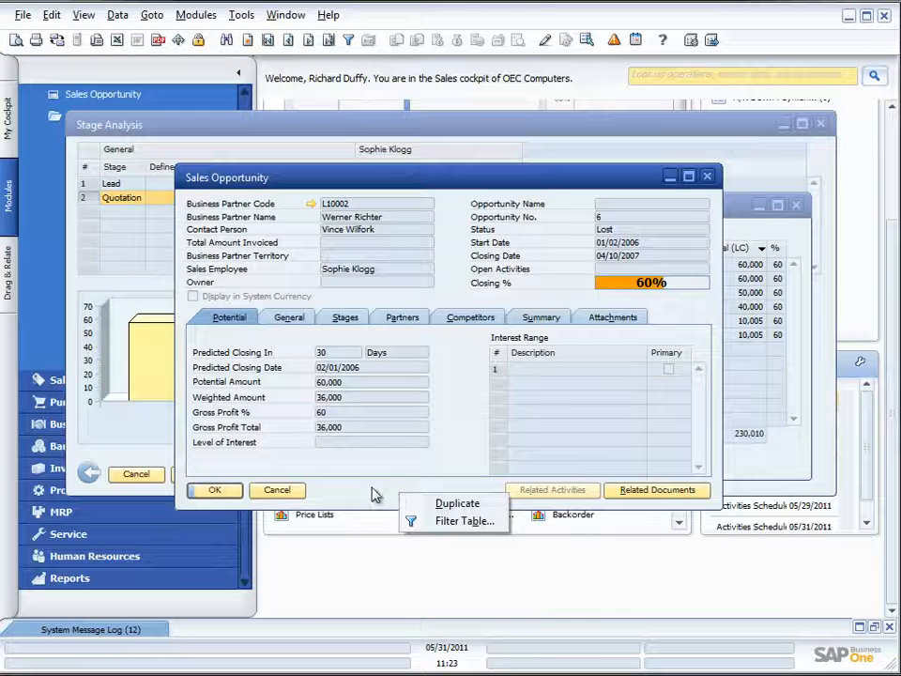
pyautogui.click(368, 487)
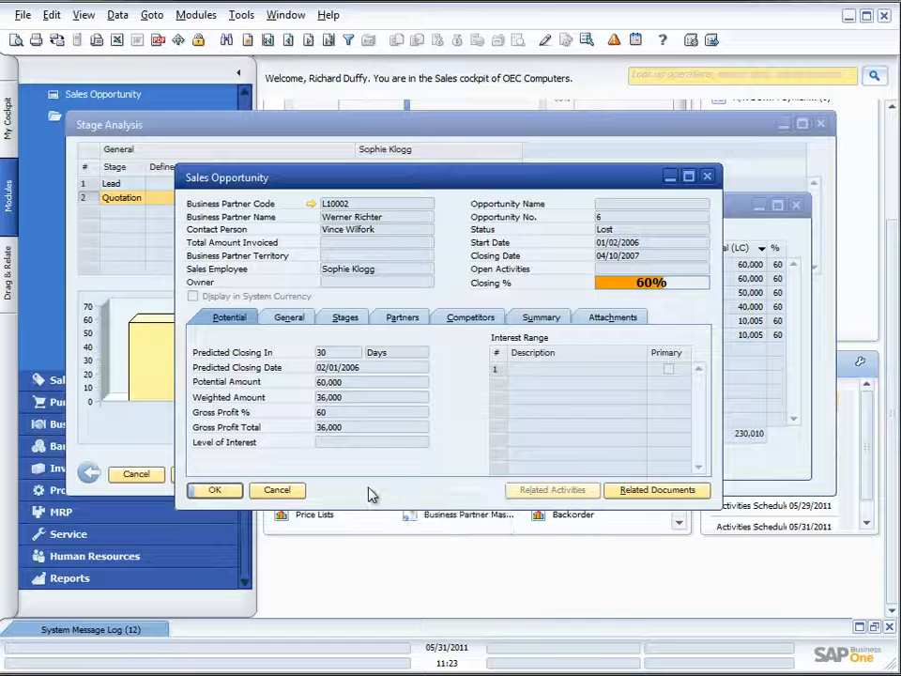
pyautogui.click(651, 492)
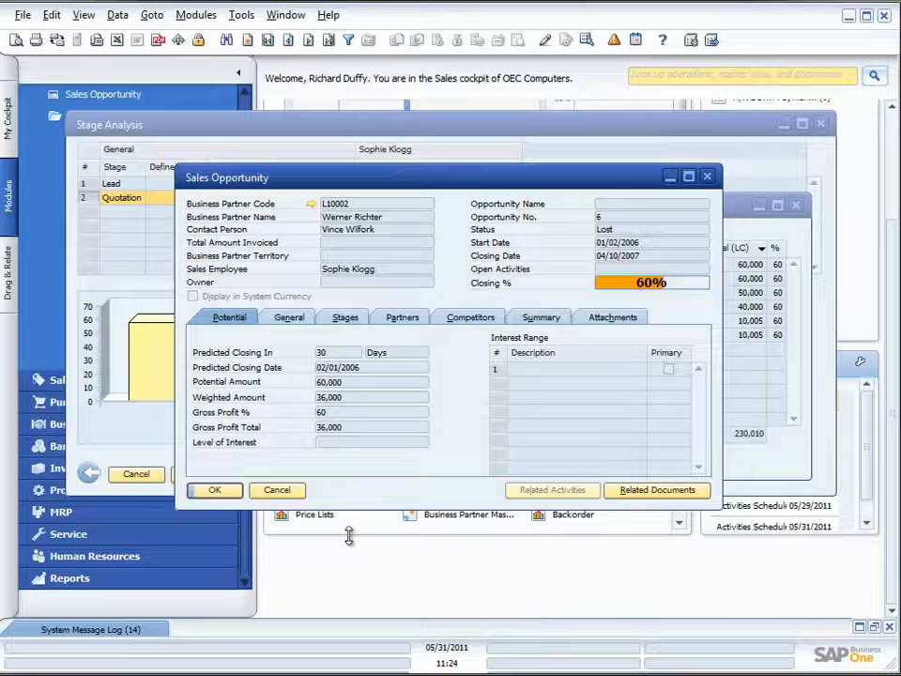
# - Close the sales opportunity, the opportunity list, the detailed stage report, the Stage Analysis and its selection criteria
pyautogui.click(282, 493)
pyautogui.click(307, 469)
pyautogui.click(278, 468)
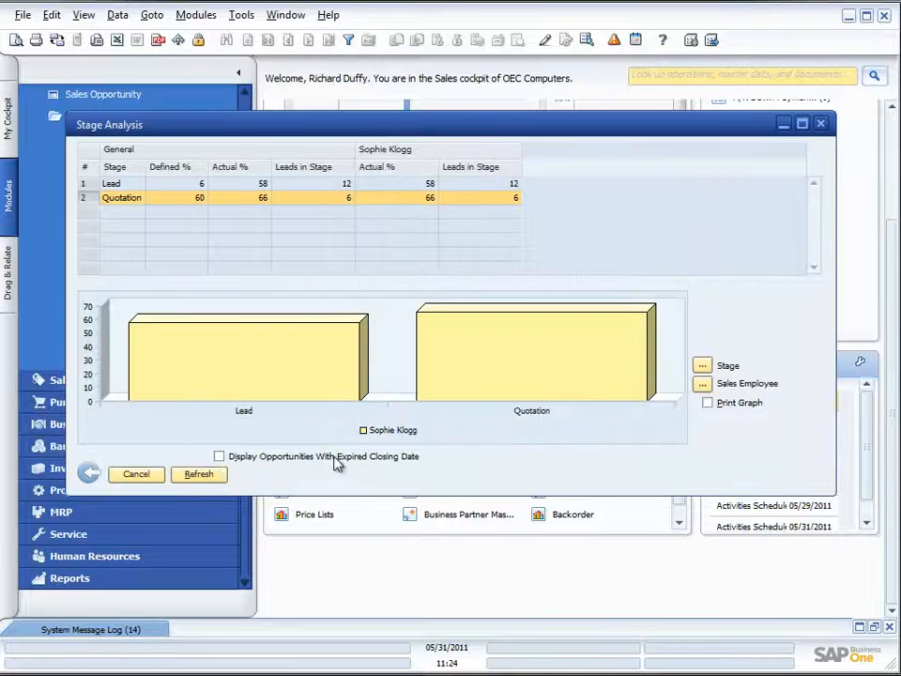
pyautogui.click(139, 474)
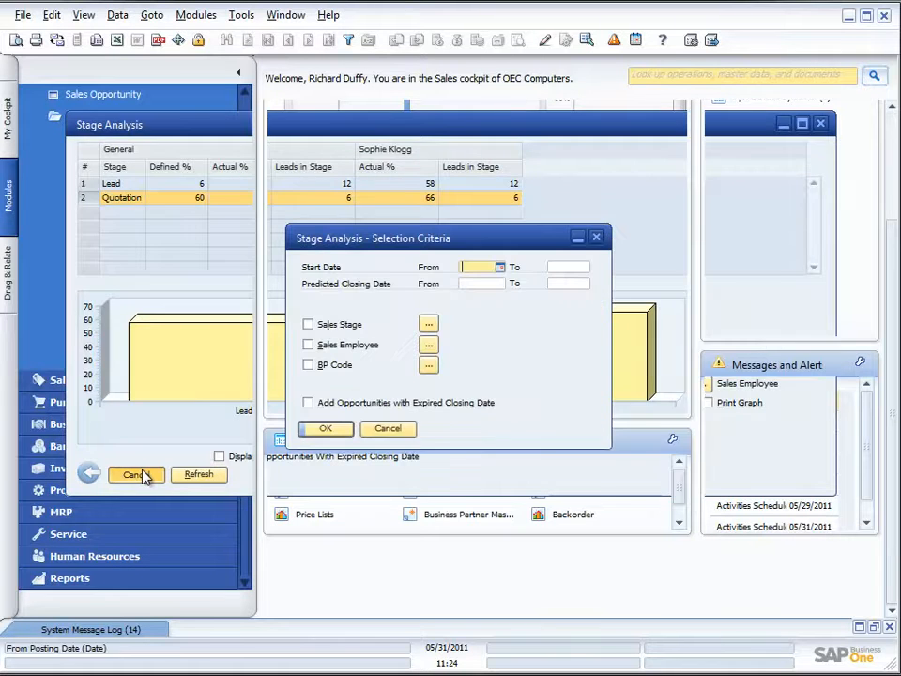
pyautogui.click(381, 427)
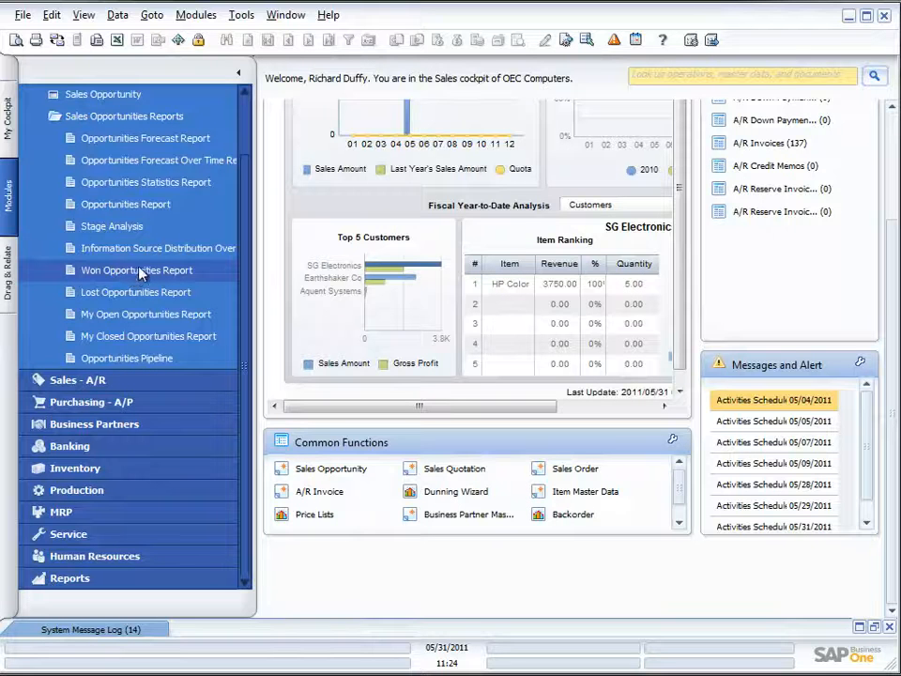
# - Open the Opportunities Pipeline report, view the opportunities behind the Negotiation row of the table and close the list
pyautogui.click(133, 365)
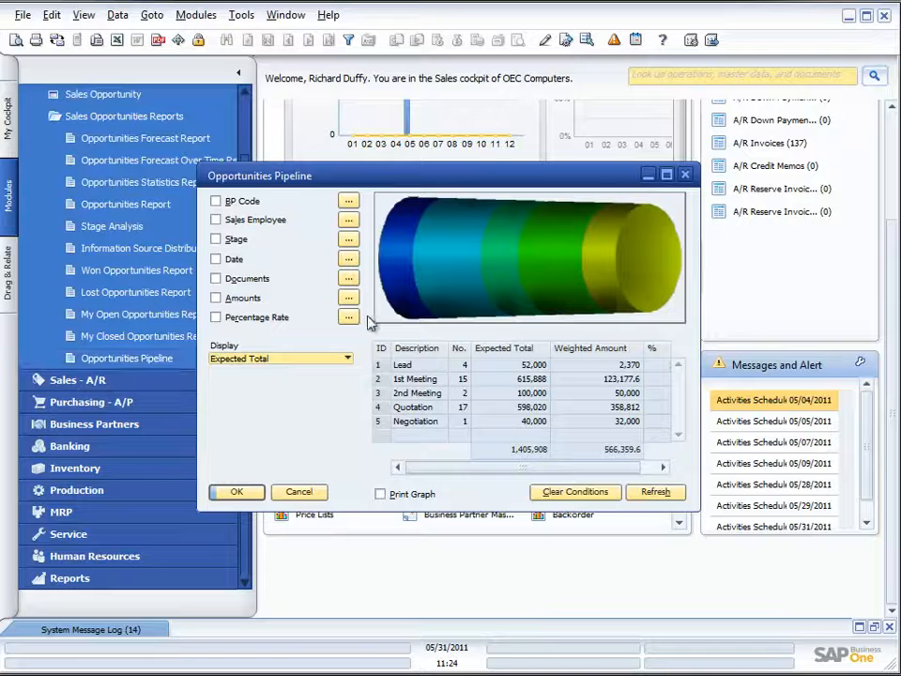
pyautogui.moveTo(405, 297)
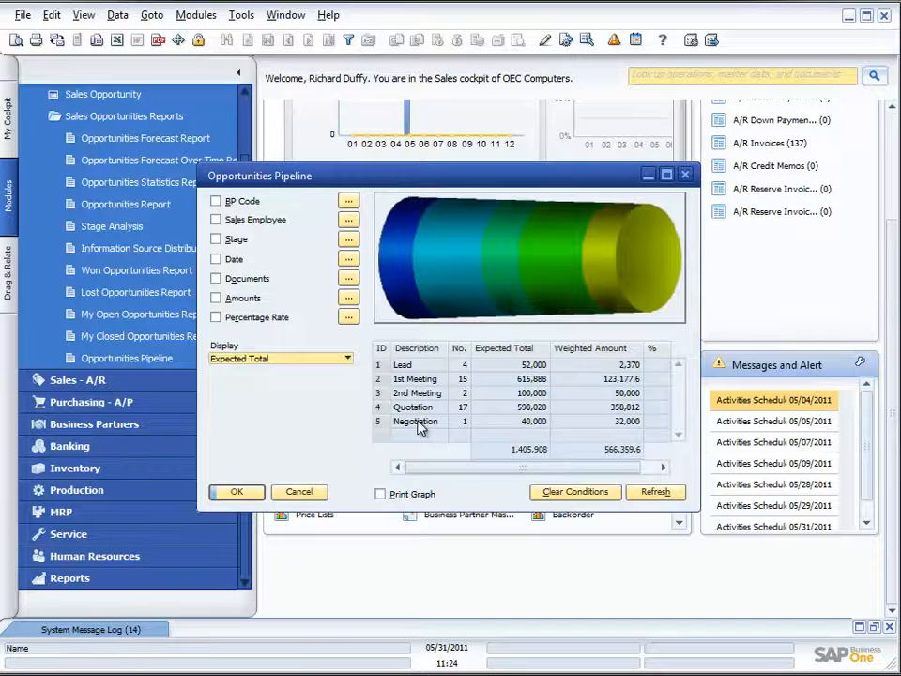
pyautogui.doubleClick(377, 423)
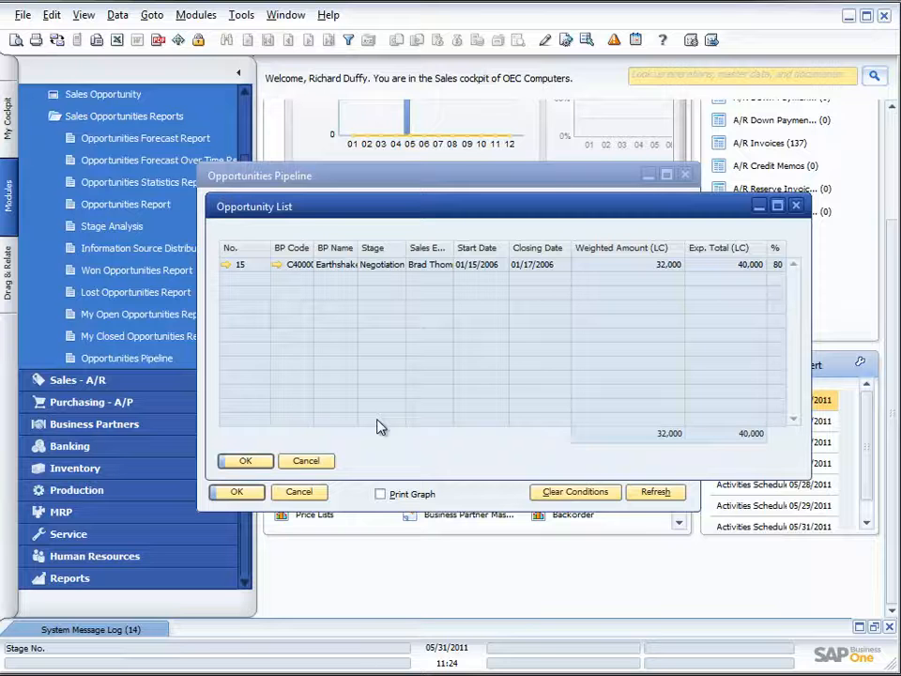
pyautogui.click(796, 204)
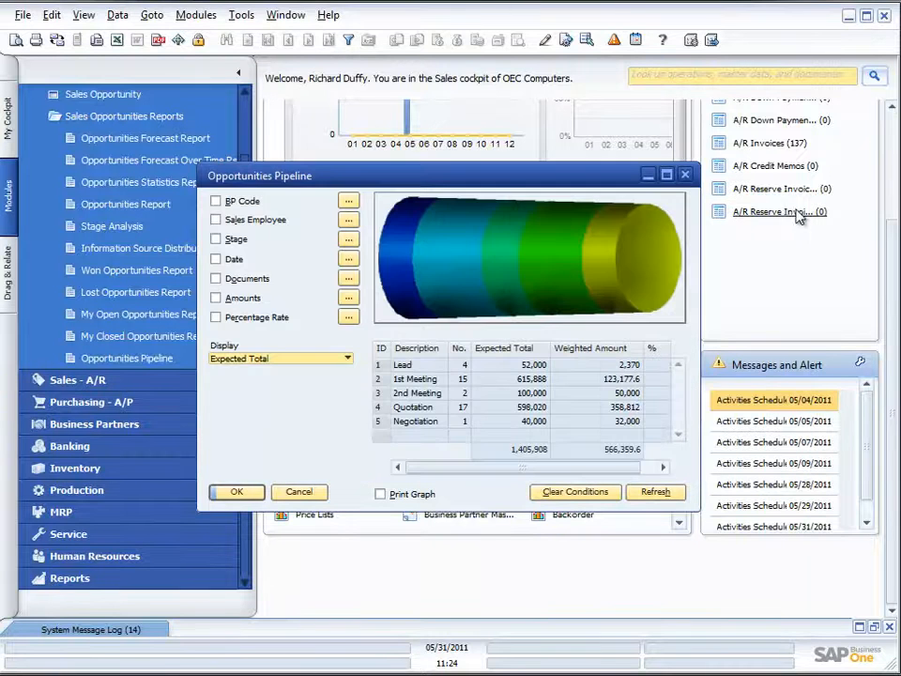
# - Inspect the Negotiation segment of the pipeline graph, open its opportunity list and close it again
pyautogui.moveTo(629, 275)
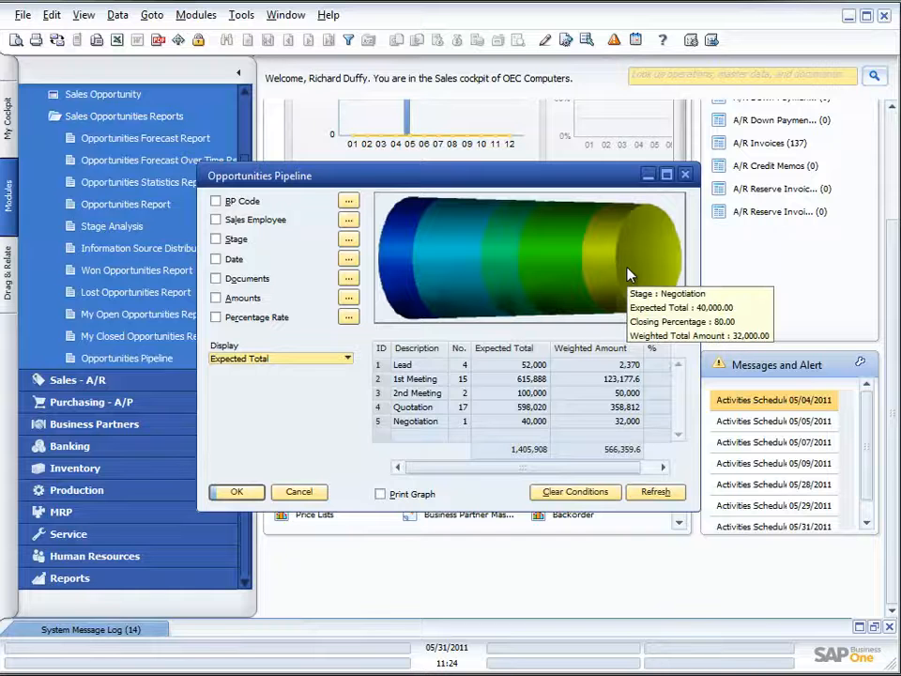
pyautogui.doubleClick(629, 274)
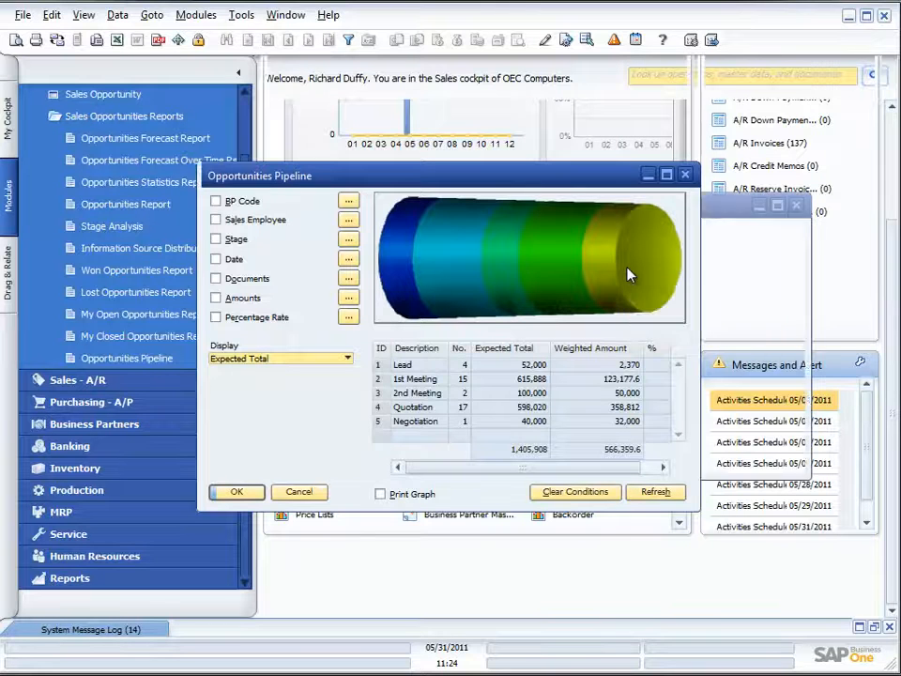
pyautogui.click(797, 206)
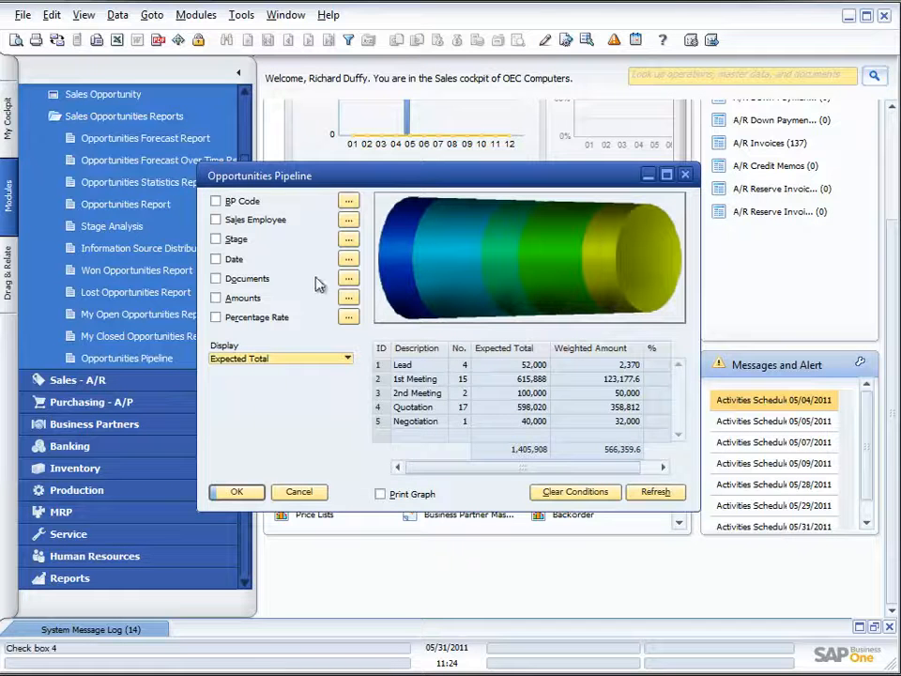
# - Display the pipeline graph by Weighted Total Amount for comparison, and switch it to Closing Percentage
pyautogui.click(347, 360)
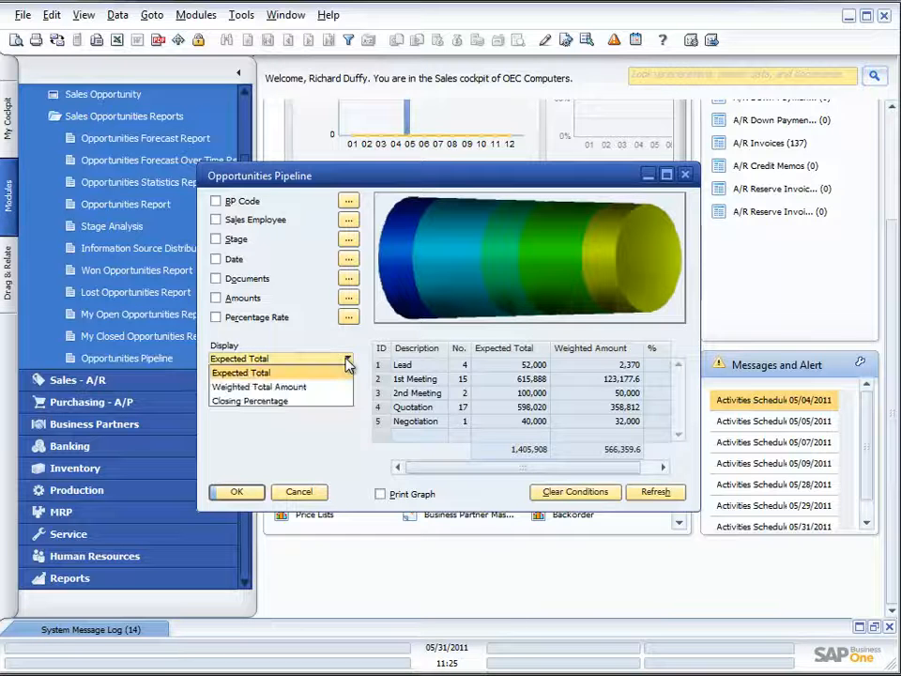
pyautogui.click(278, 388)
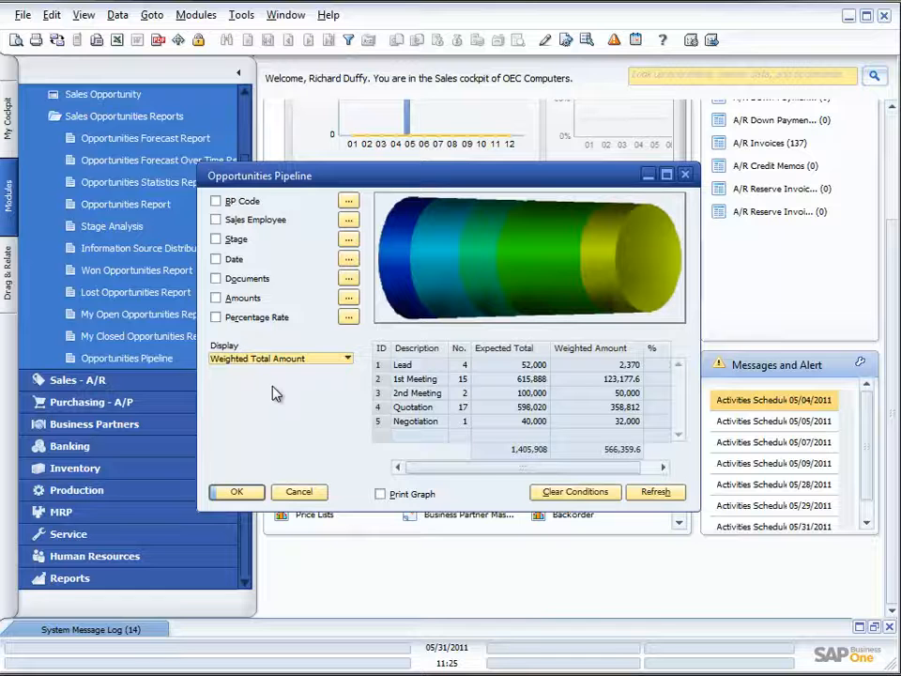
pyautogui.click(346, 359)
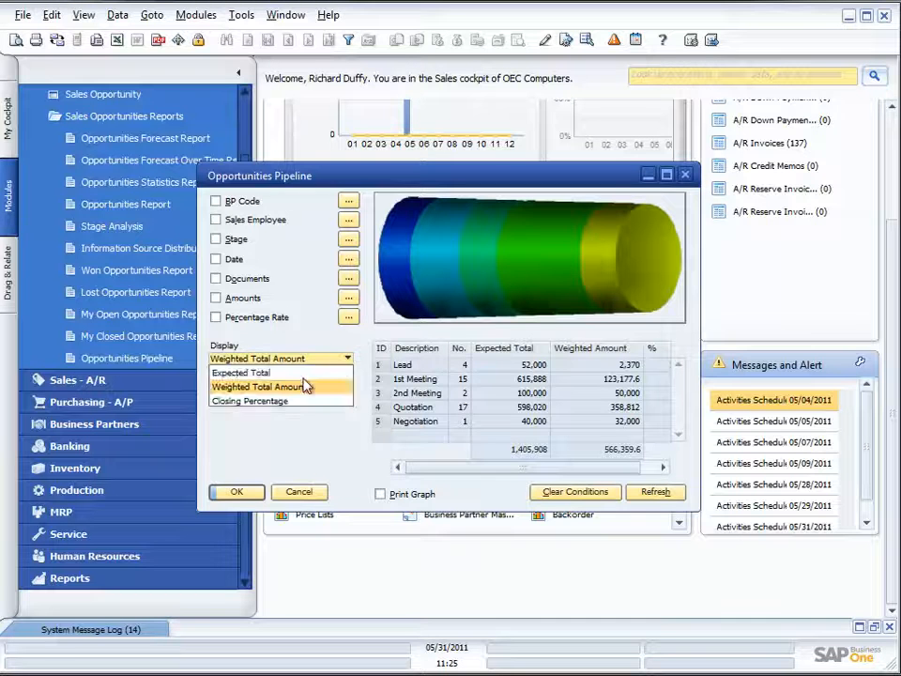
pyautogui.click(286, 401)
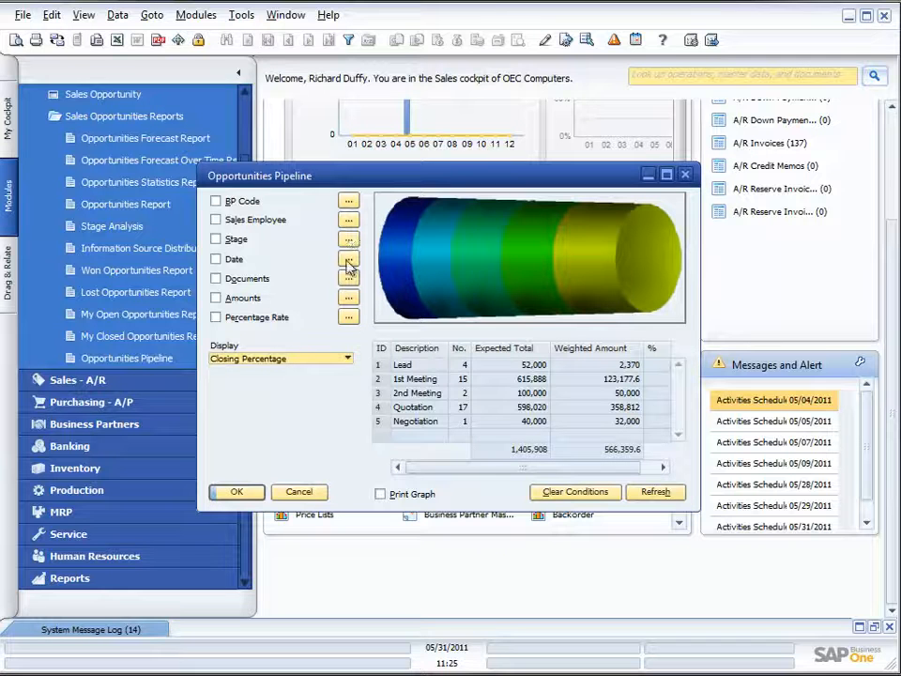
# - Filter the Opportunities Pipeline by the sales employee in row 4 of the selection list and refresh the report
pyautogui.click(349, 220)
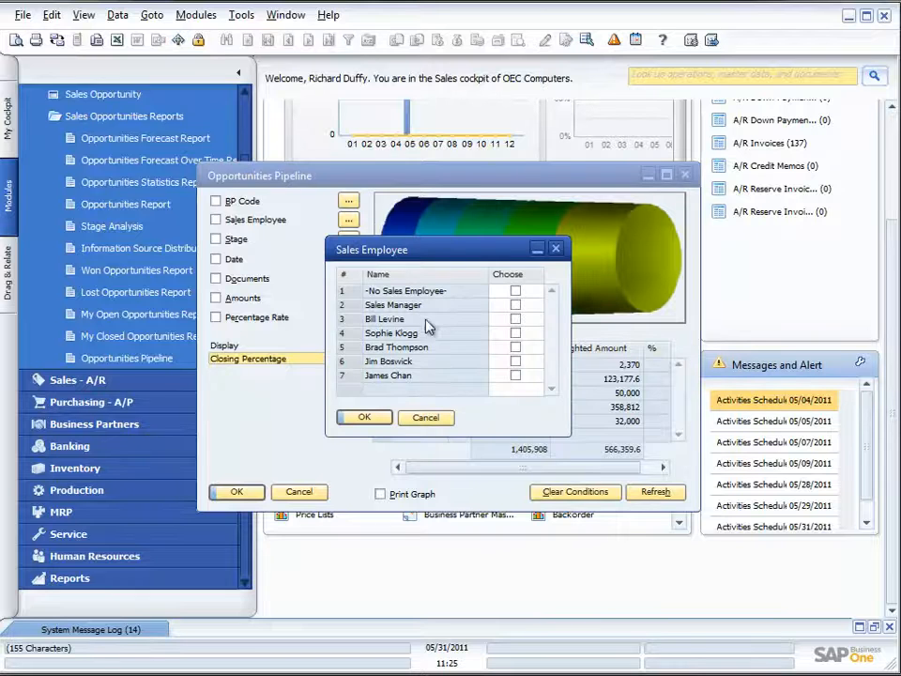
pyautogui.click(516, 334)
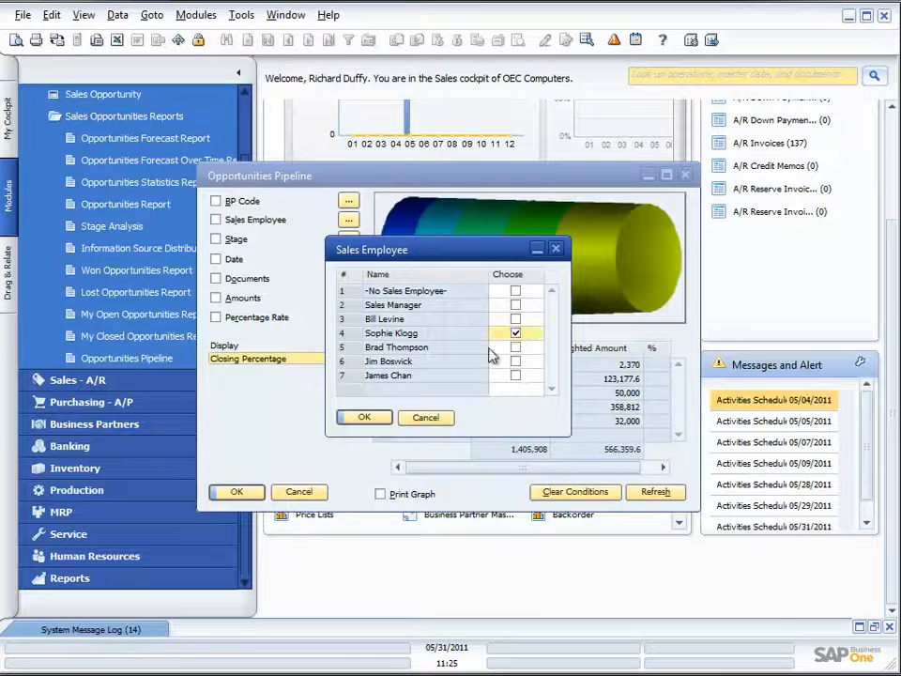
pyautogui.click(386, 416)
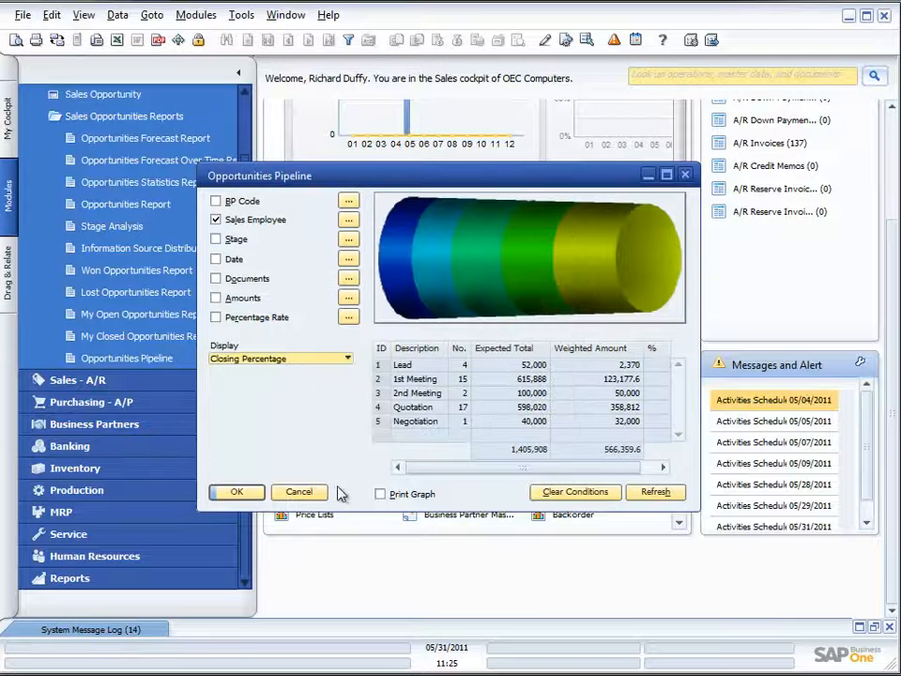
pyautogui.click(651, 496)
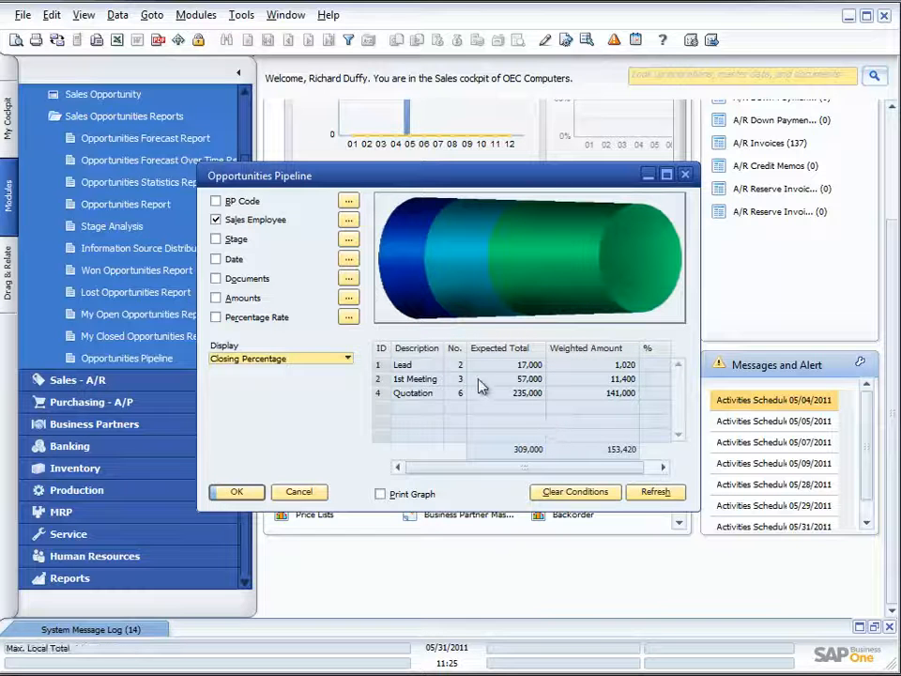
# - Remove the sales employee filter from the Opportunities Pipeline and refresh the report
pyautogui.click(216, 219)
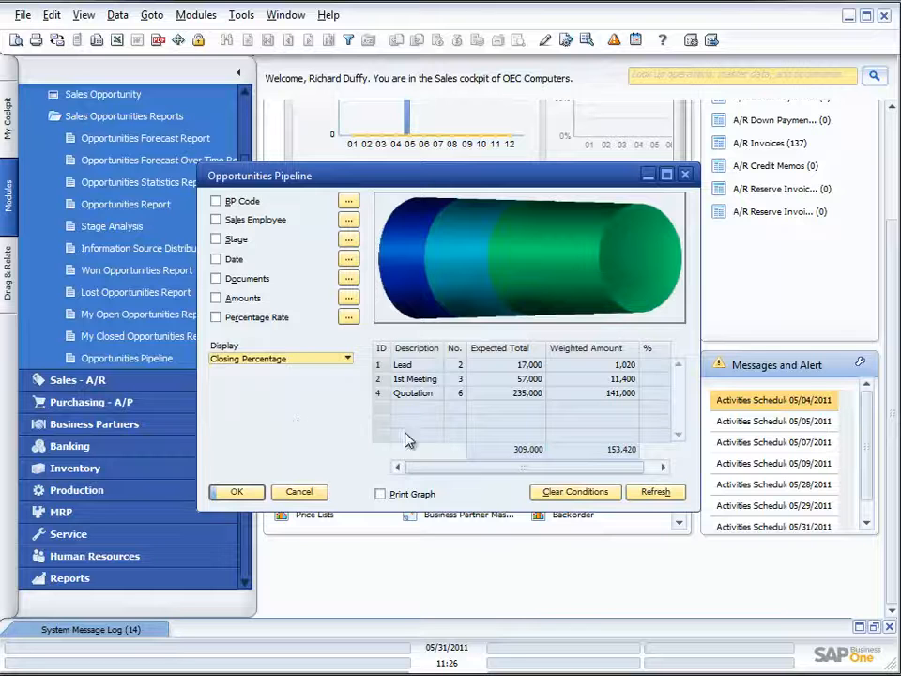
pyautogui.click(655, 492)
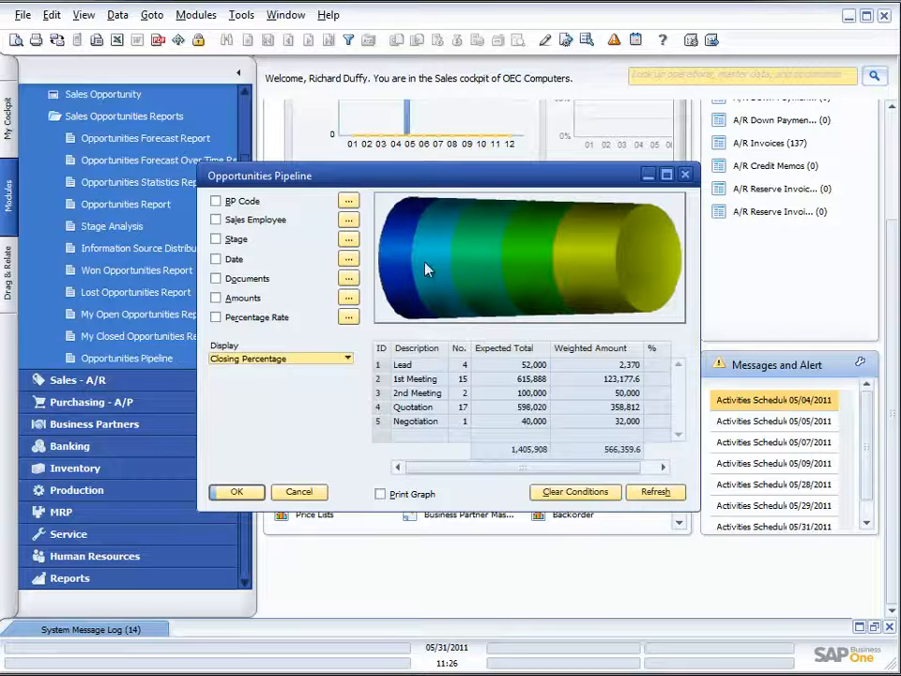
# - Open the Dynamic Opportunity Analysis for the pipeline data and maximize its window
pyautogui.click(240, 18)
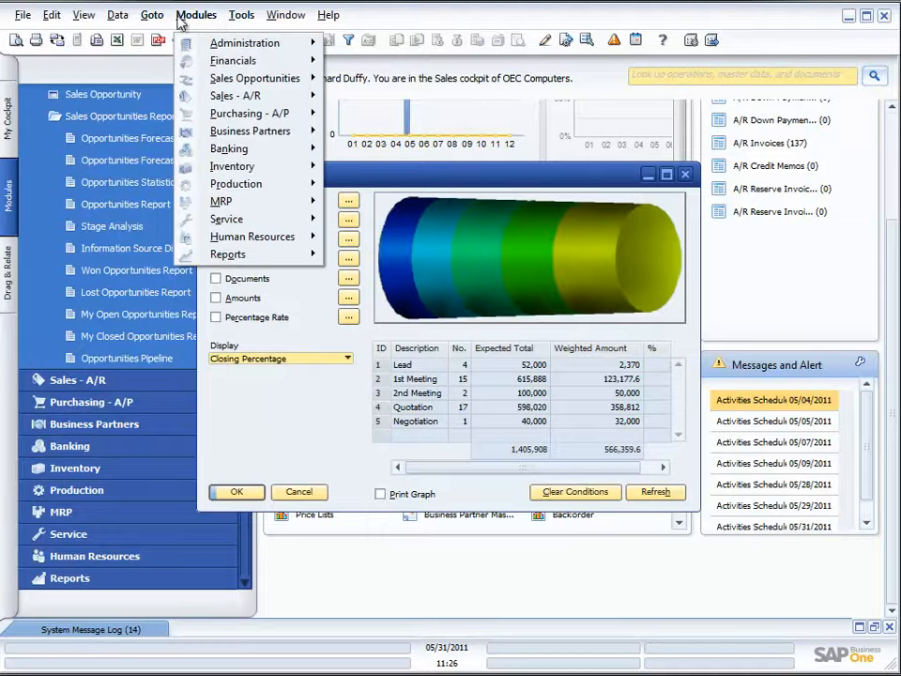
pyautogui.moveTo(150, 25)
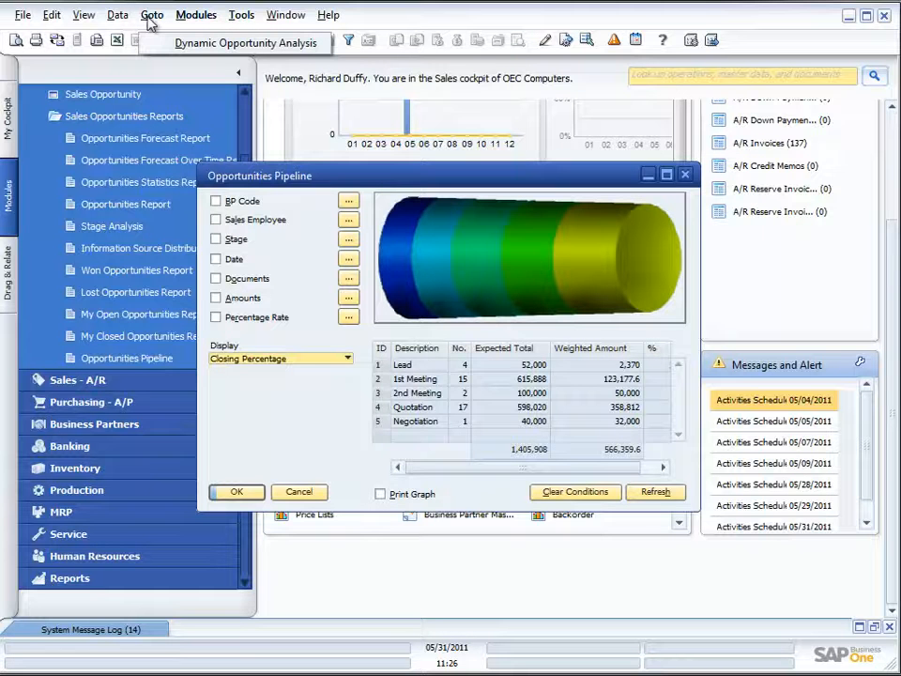
pyautogui.click(167, 43)
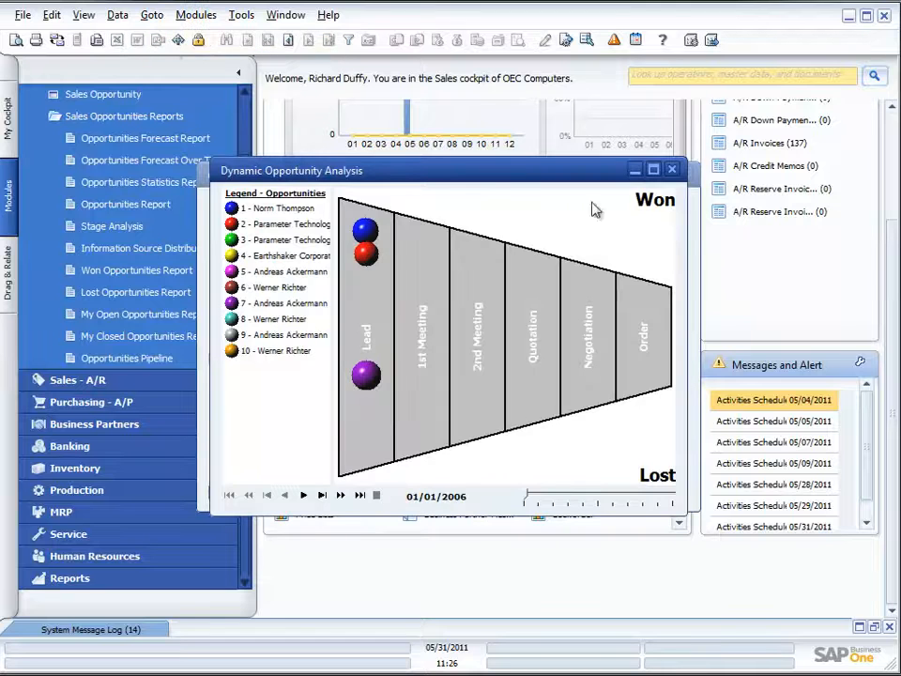
pyautogui.click(652, 171)
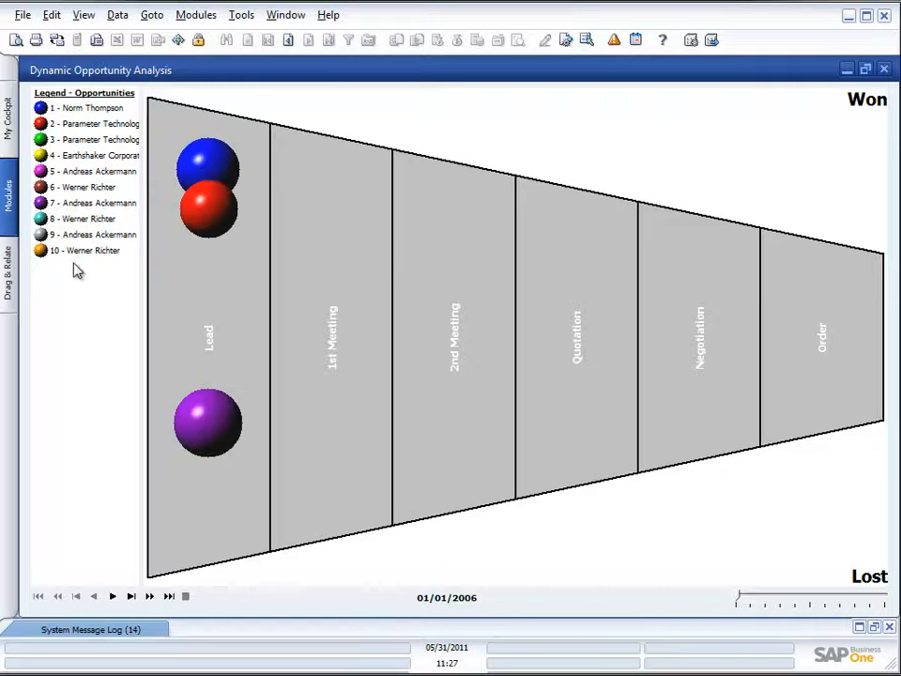
# - Play the Dynamic Opportunity Analysis forward from 01/01/2006 to animate the opportunities through the sales stages
pyautogui.rightClick(86, 291)
pyautogui.click(332, 106)
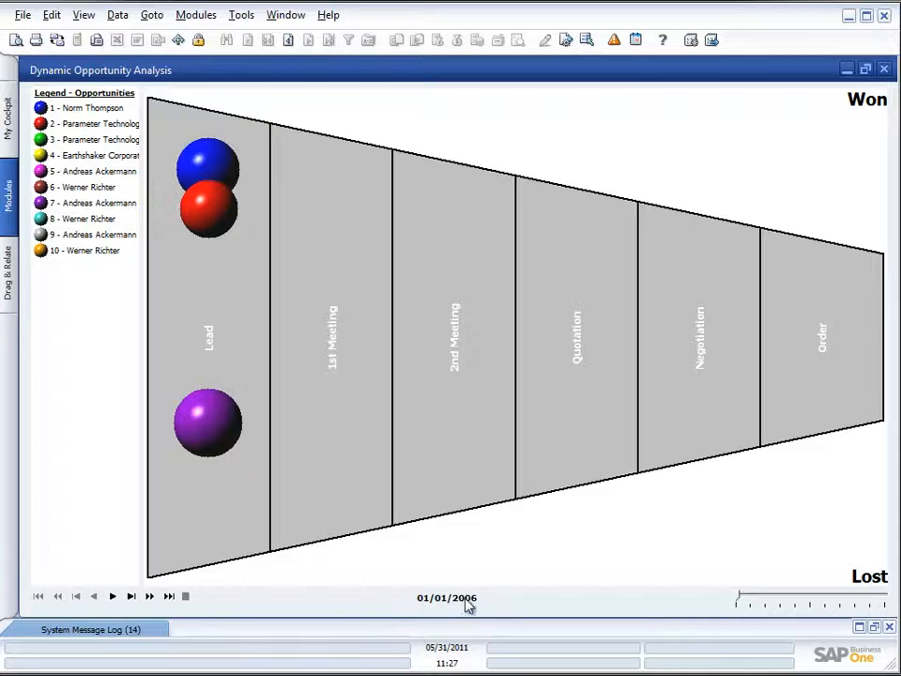
pyautogui.click(113, 597)
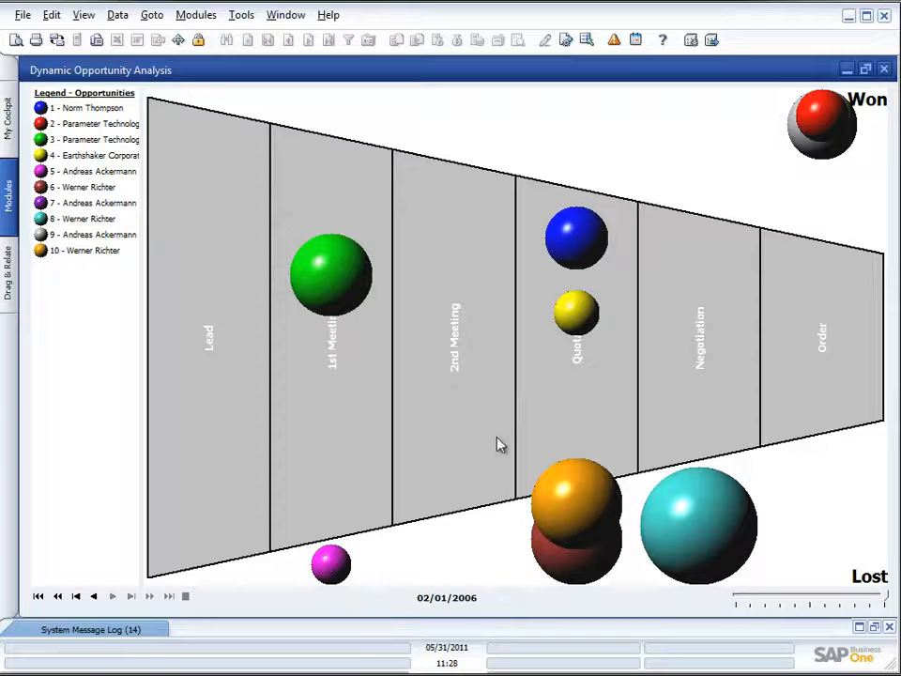
# - View the sales opportunity behind the lost ball below the Negotiation stage, and close it together with the analysis and pipeline windows
pyautogui.doubleClick(719, 531)
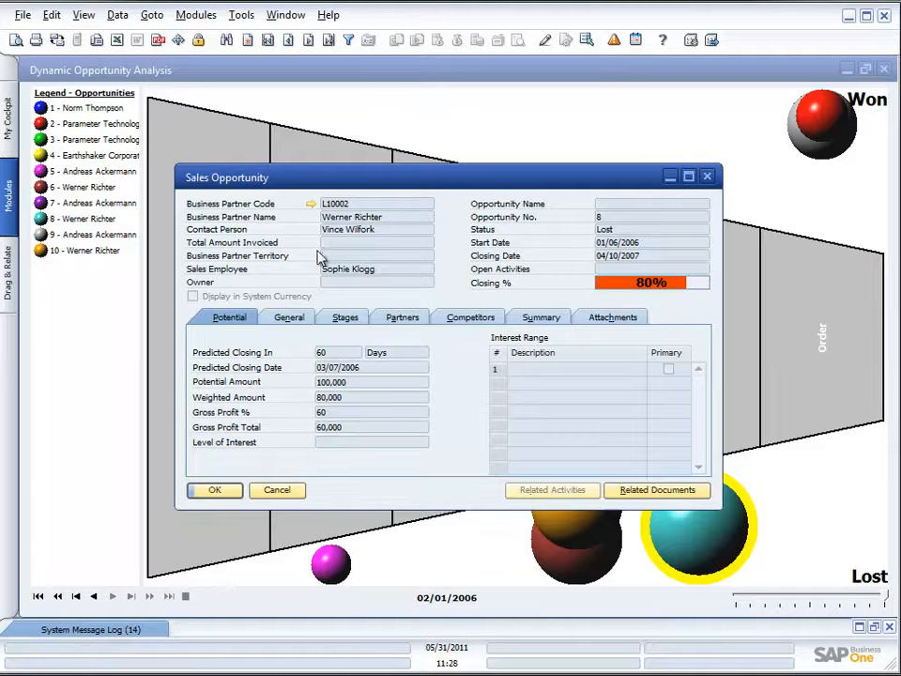
pyautogui.click(708, 177)
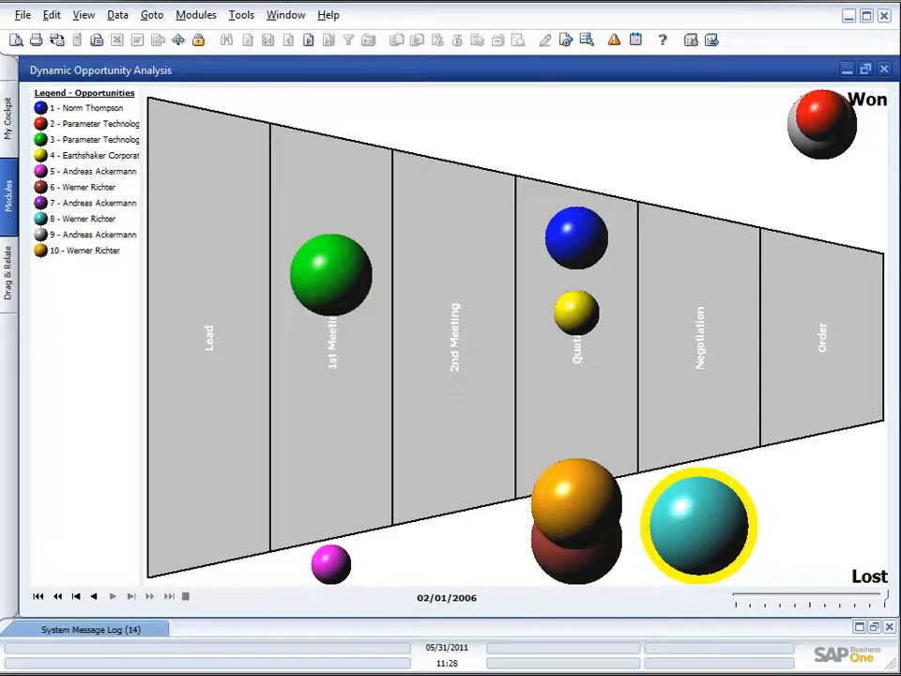
pyautogui.click(886, 71)
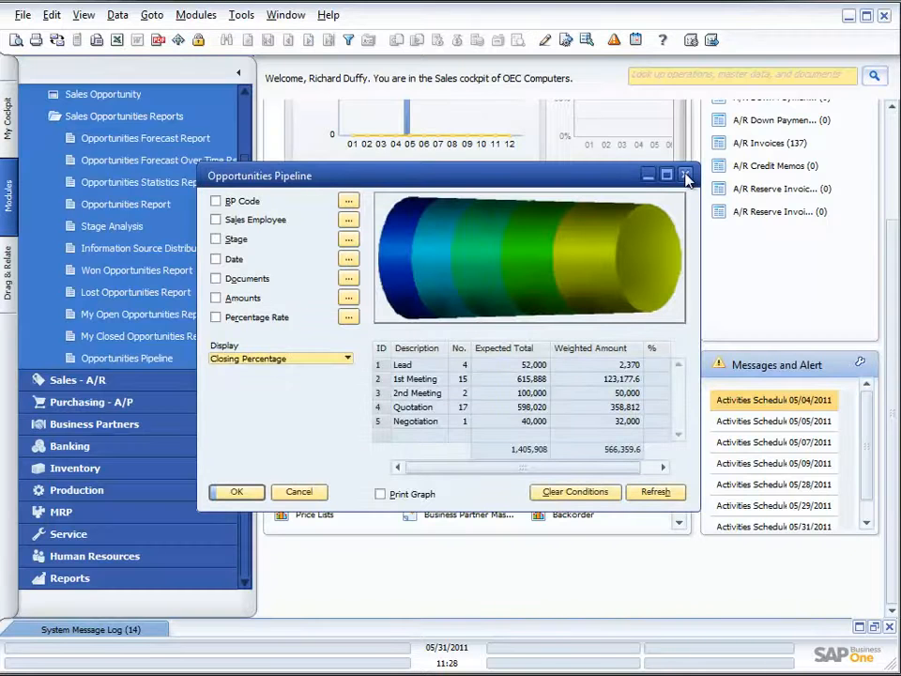
pyautogui.click(687, 178)
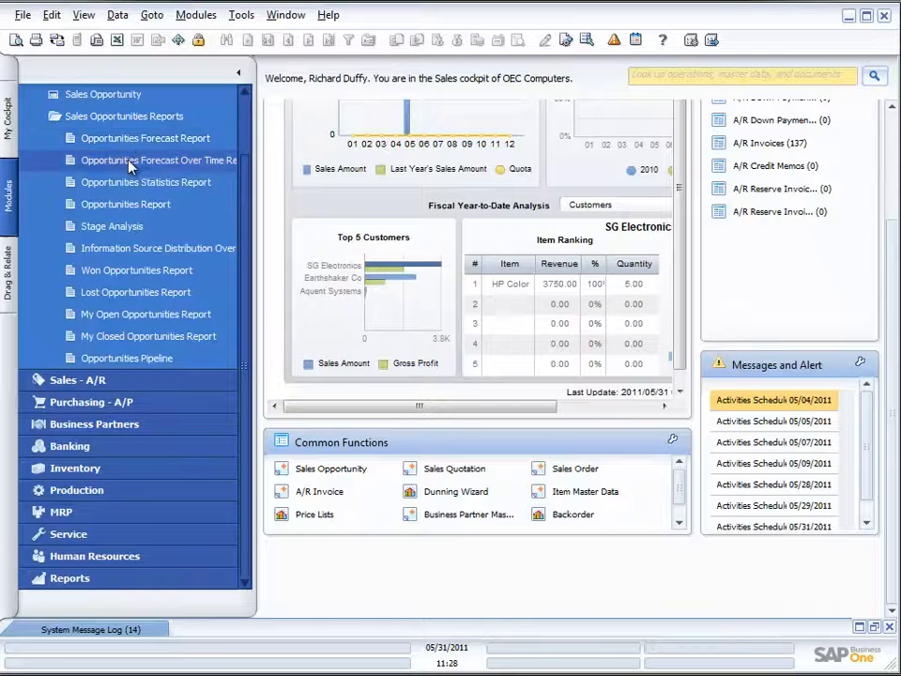
# - Run the Opportunities Report without any selection criteria, and look through its print preview before closing the preview
pyautogui.click(122, 205)
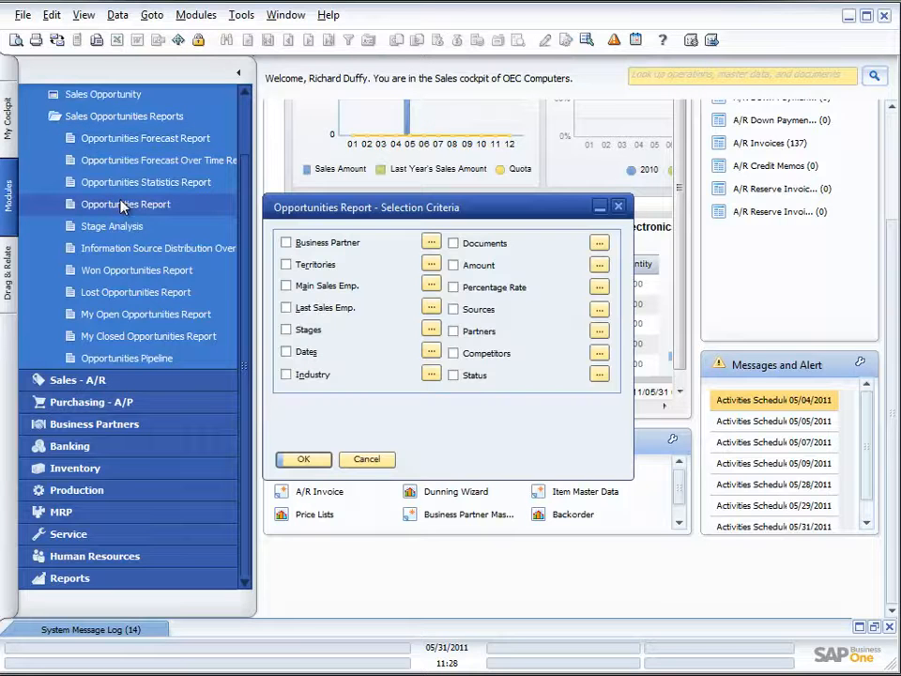
pyautogui.click(305, 459)
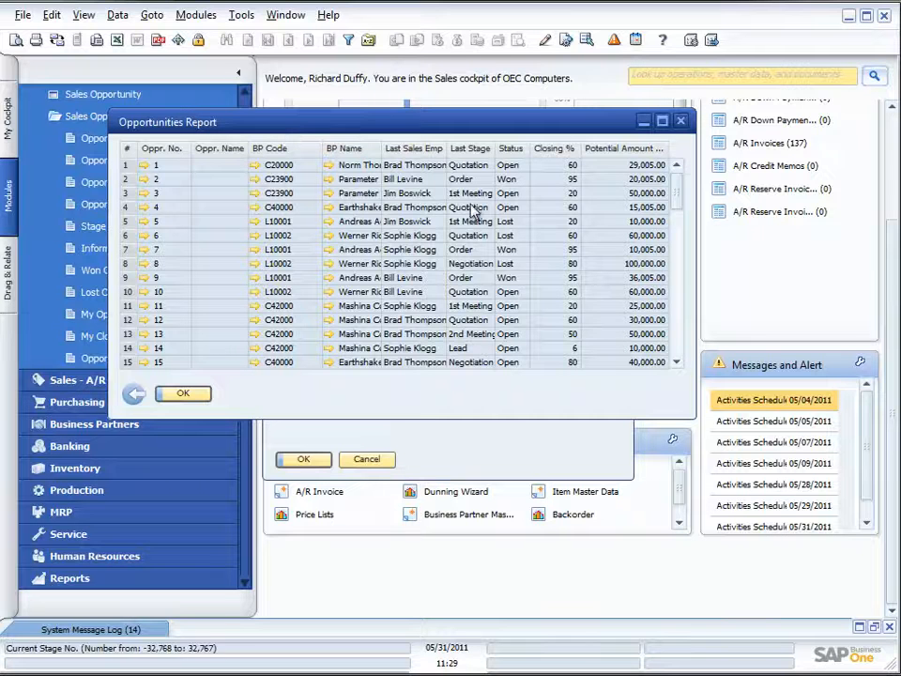
pyautogui.click(15, 44)
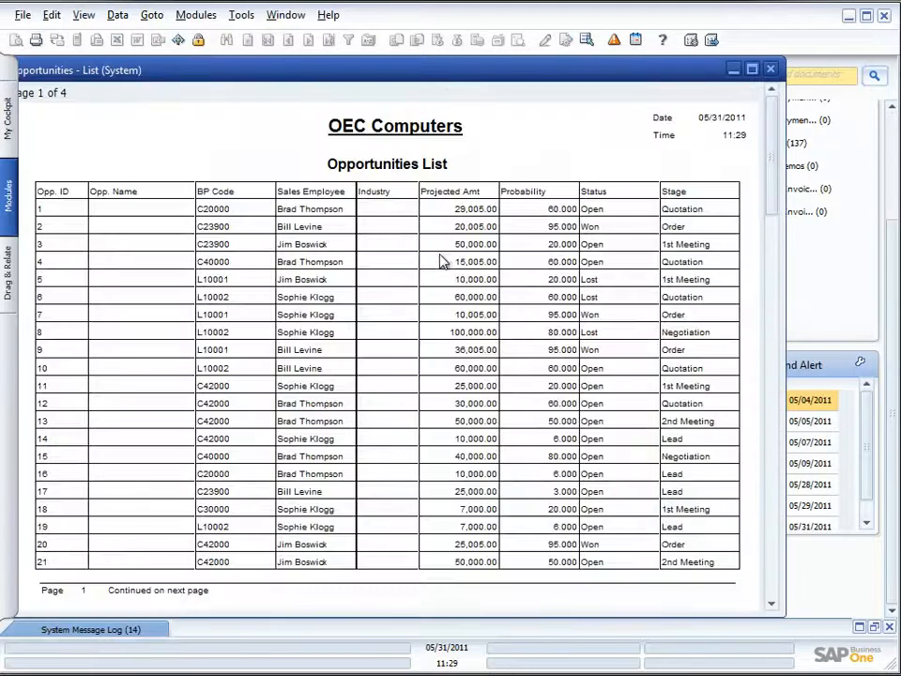
pyautogui.scroll(-2, 439, 261)
pyautogui.scroll(-2, 440, 261)
pyautogui.scroll(3, 439, 261)
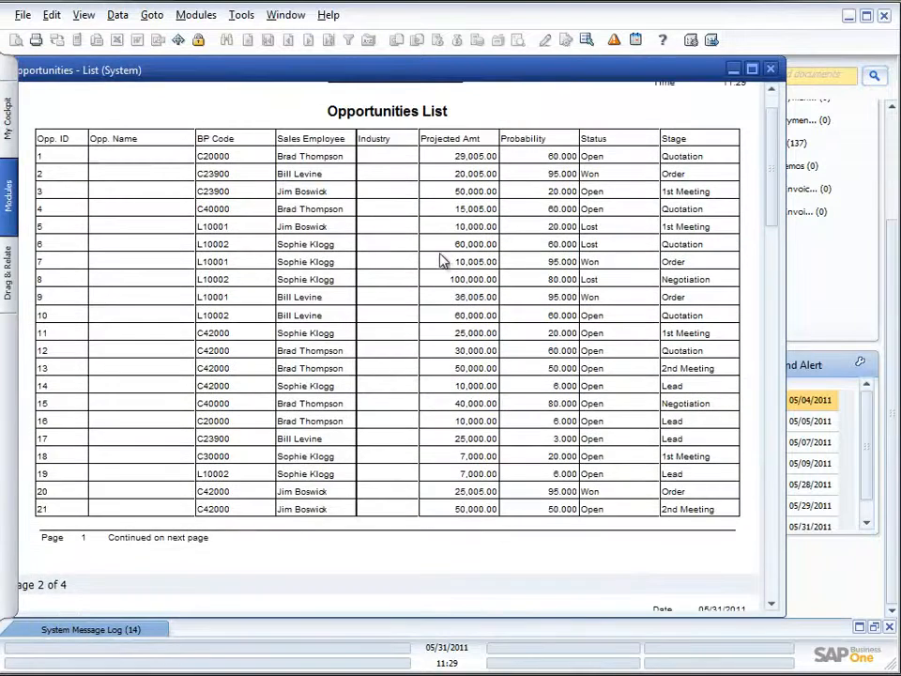
pyautogui.click(770, 70)
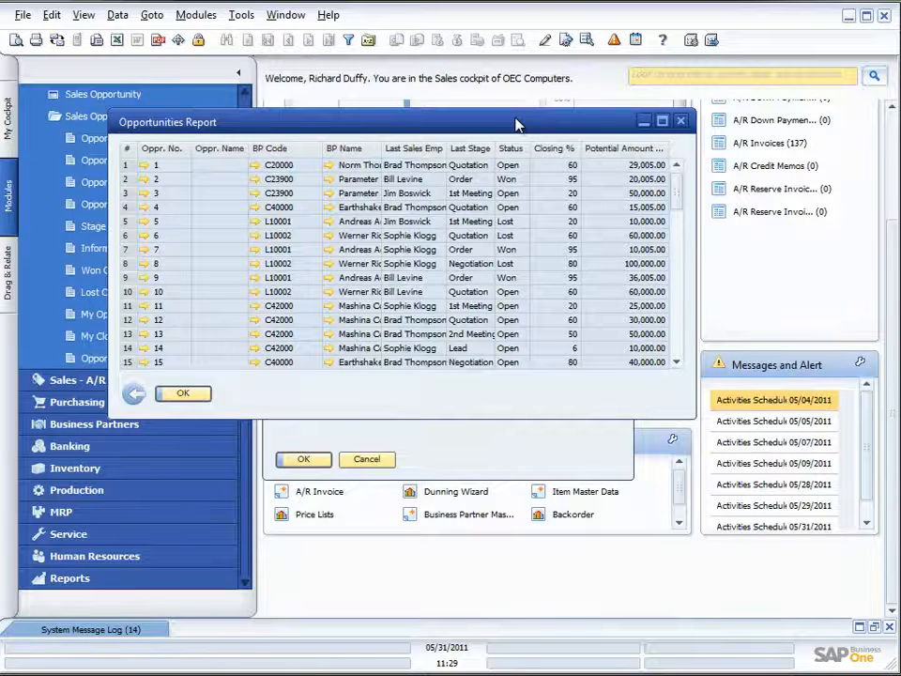
# - Inspect the Opportunities - List (System) layout in the print layout editor, and leave the editor and the Report and Layout Manager
pyautogui.click(546, 41)
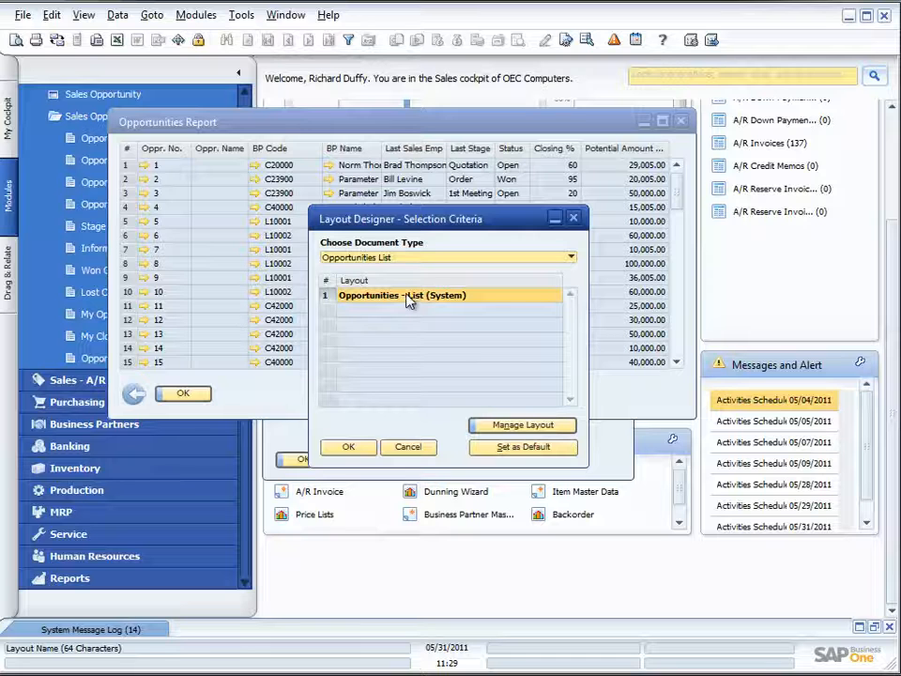
pyautogui.click(523, 426)
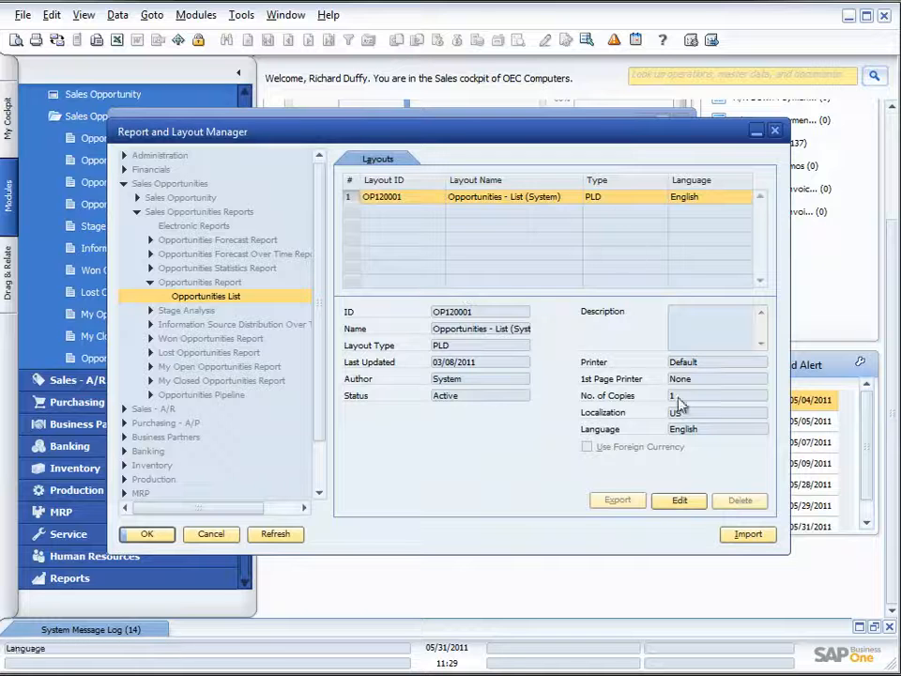
pyautogui.click(680, 502)
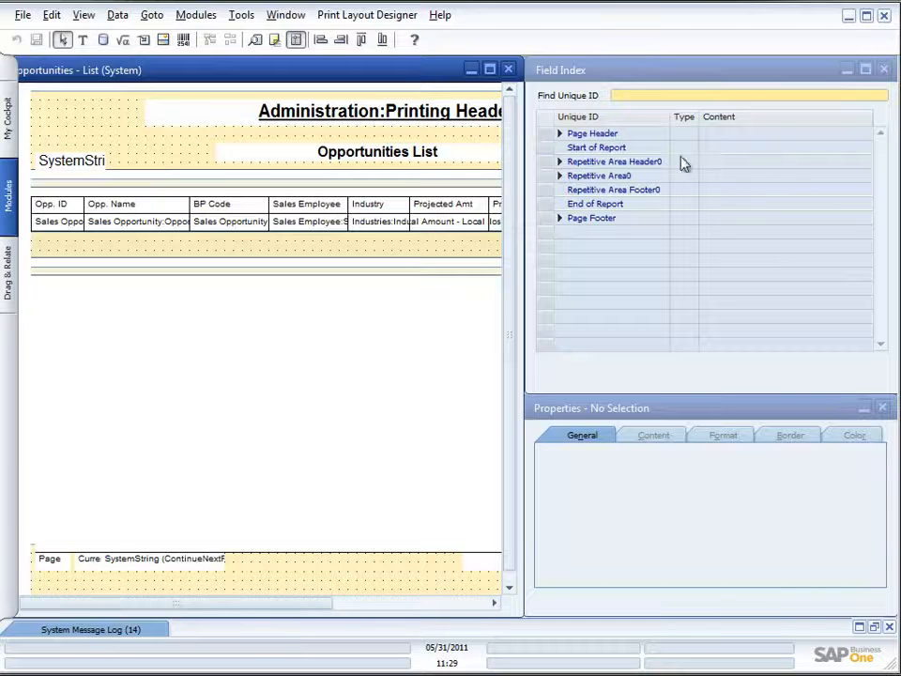
pyautogui.click(509, 71)
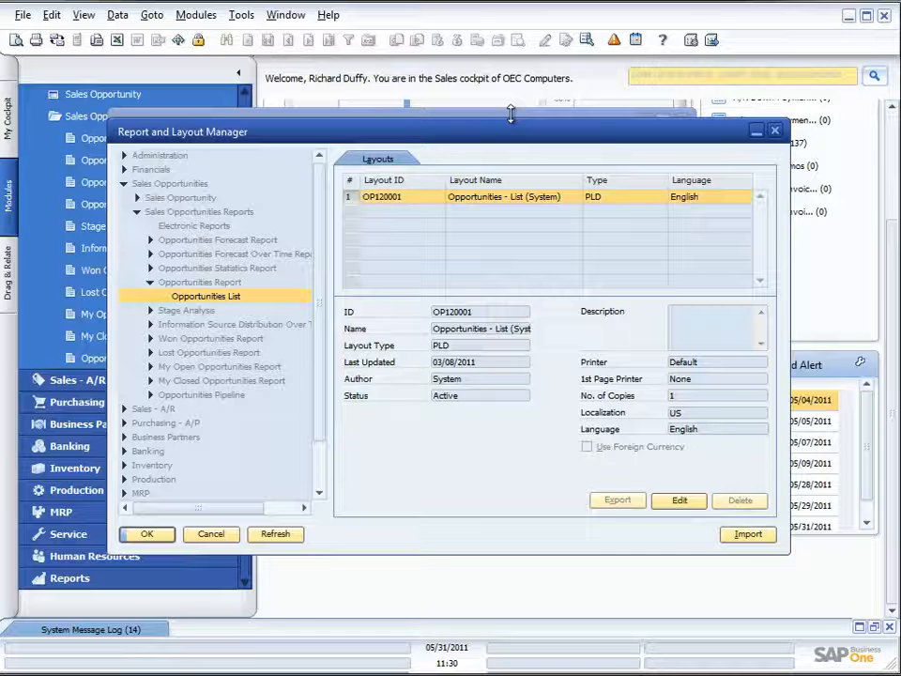
pyautogui.click(214, 537)
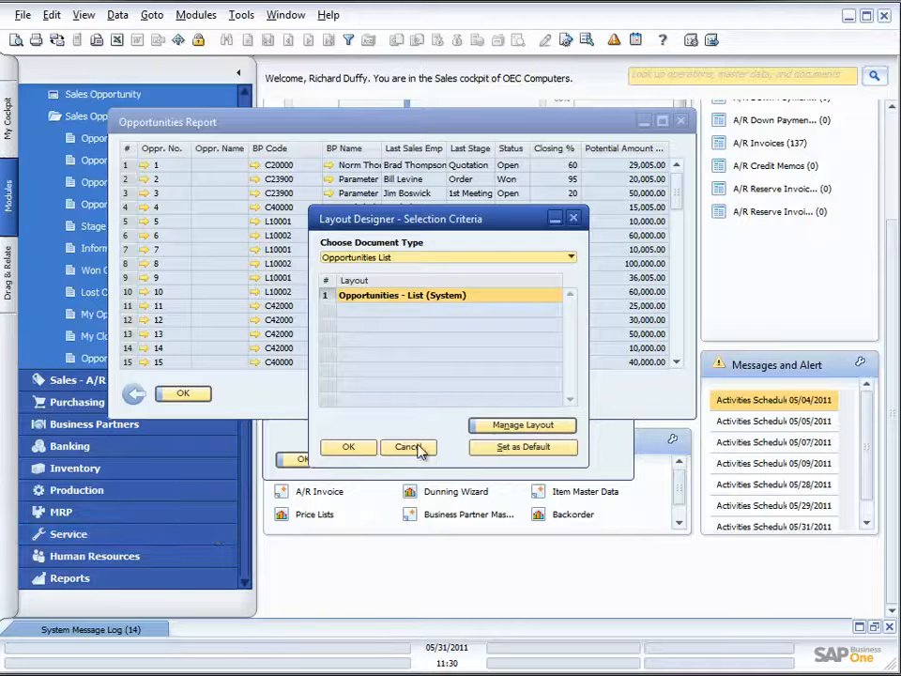